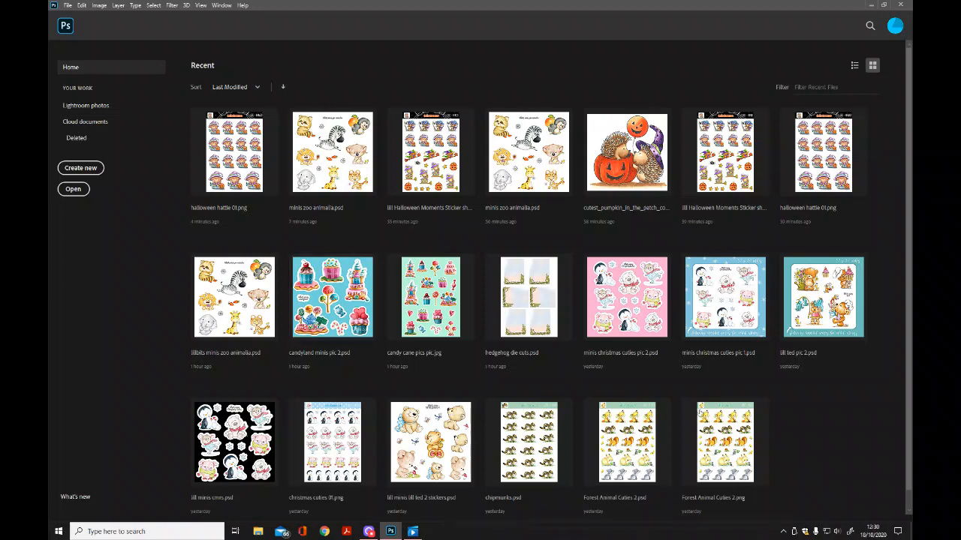
Open the file minis zoo animalia.psd from the minis tutorial Halloween folder.
left_click(67, 5)
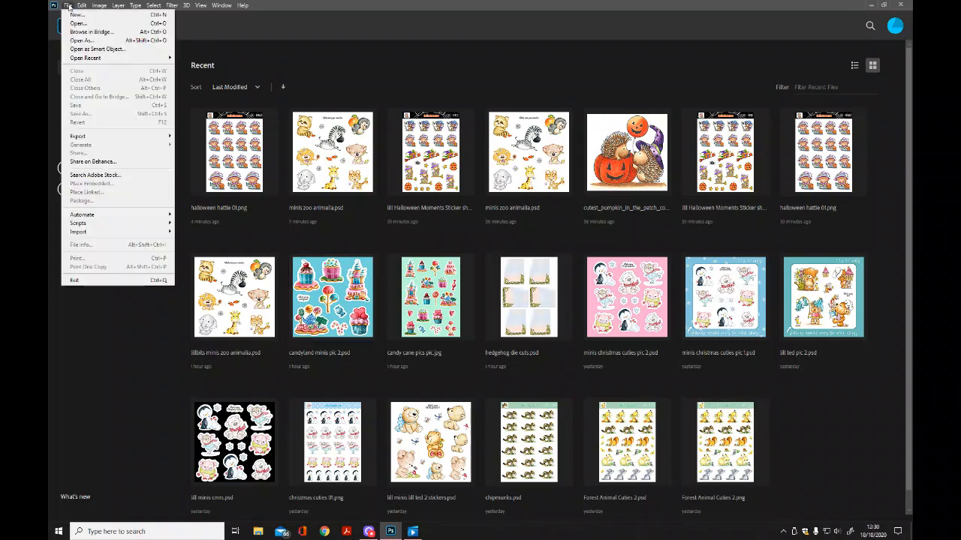
left_click(75, 20)
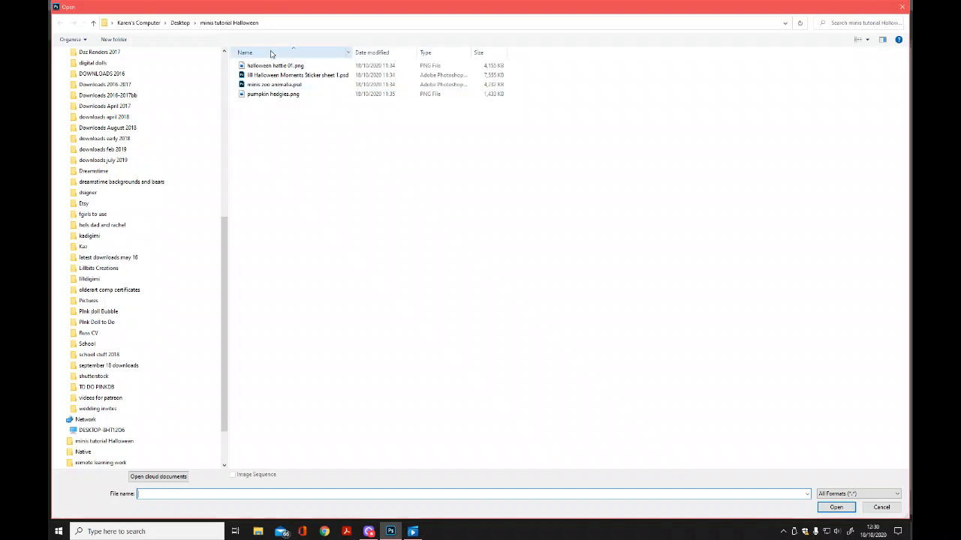
double_click(272, 85)
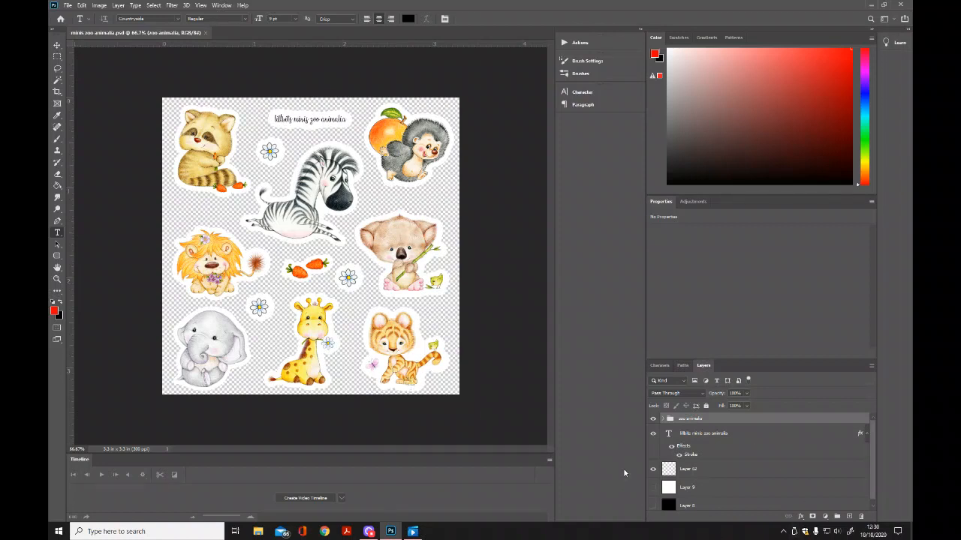
Preview the title label alone against the black background layer, with the zoo animalia group hidden.
left_click(653, 420)
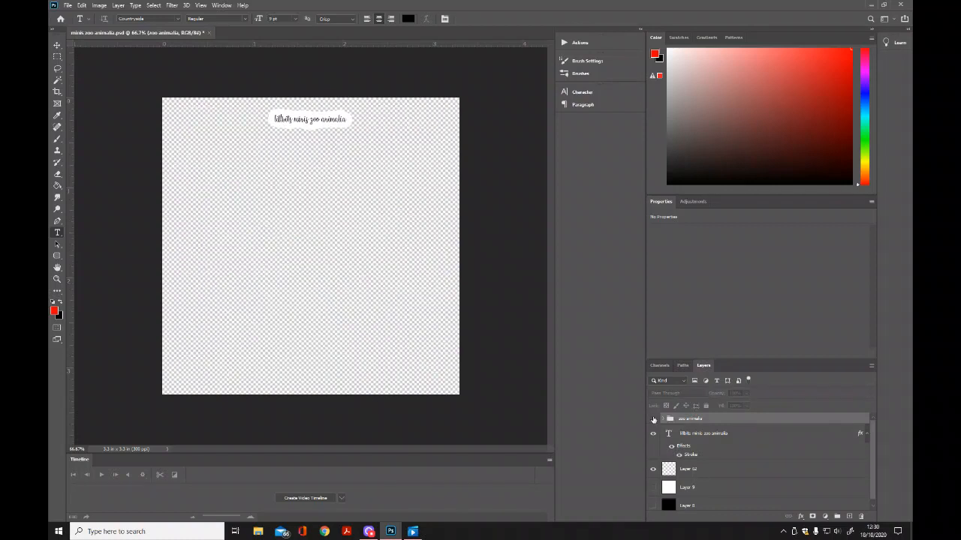
left_click(653, 420)
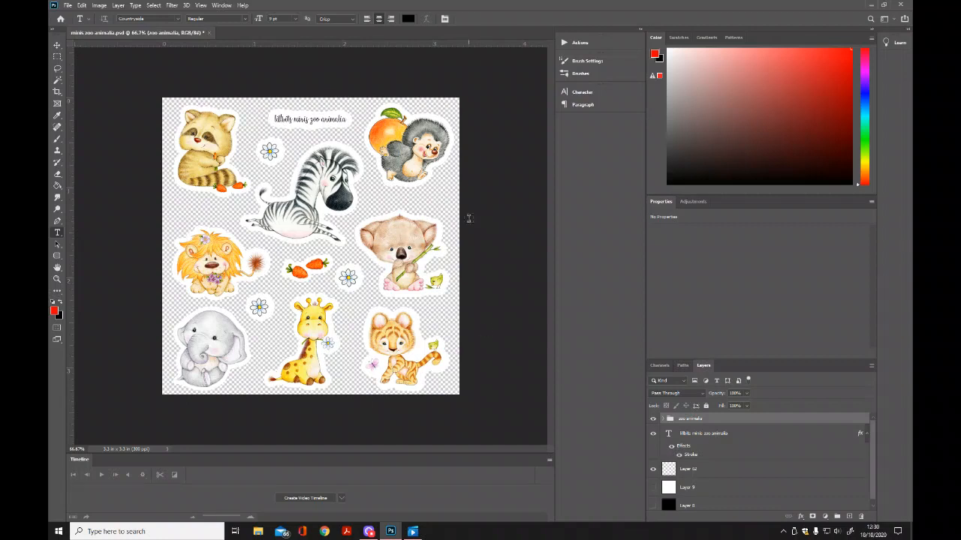
left_click(653, 420)
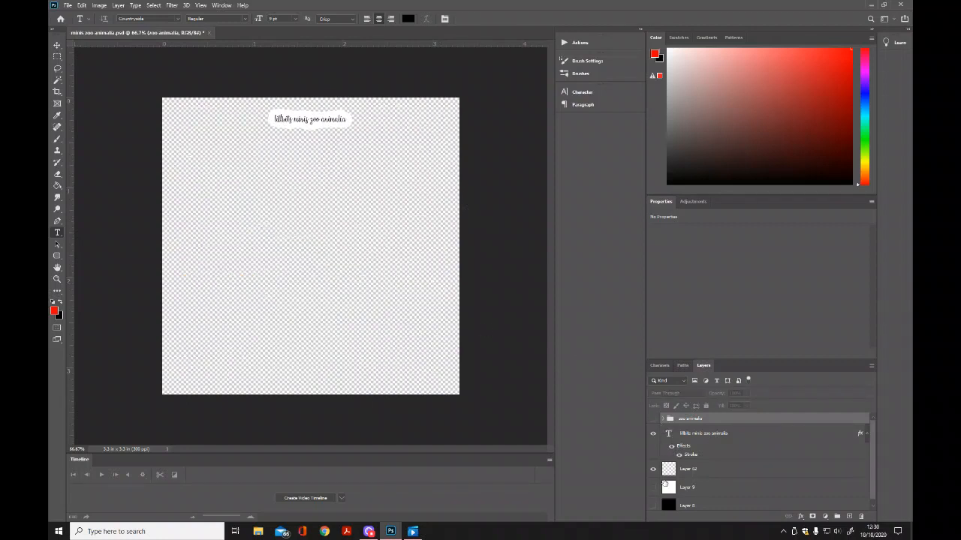
left_click(653, 505)
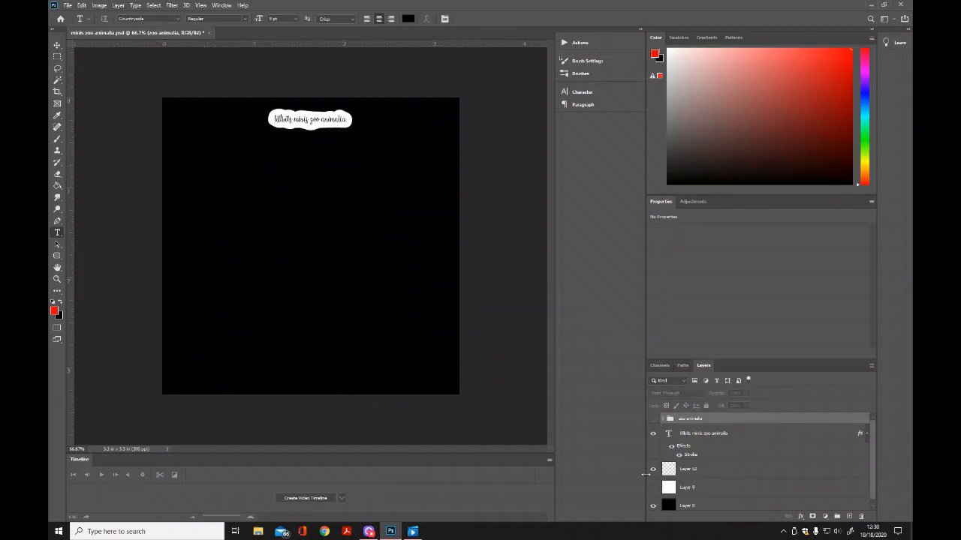
left_click(57, 279)
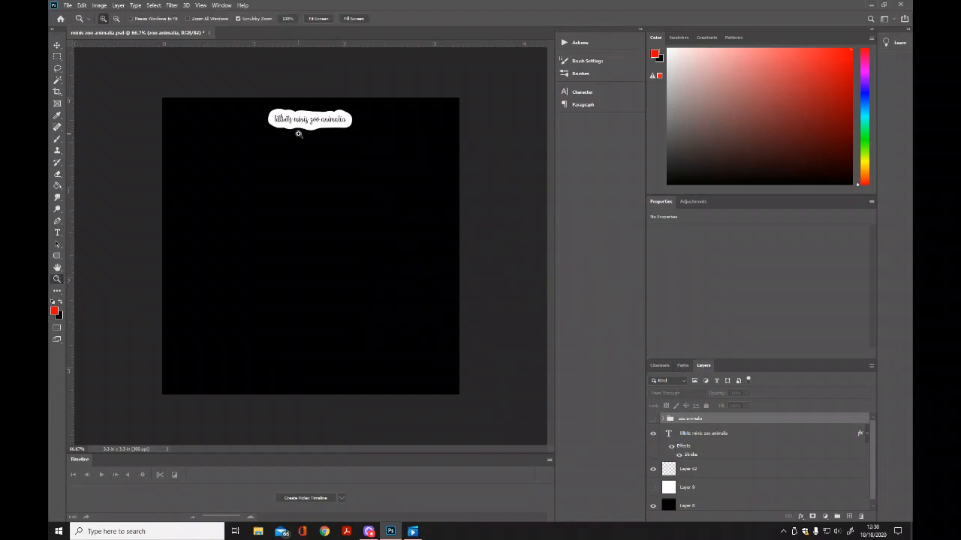
left_click(298, 131)
scroll(324, 146, "up", 2)
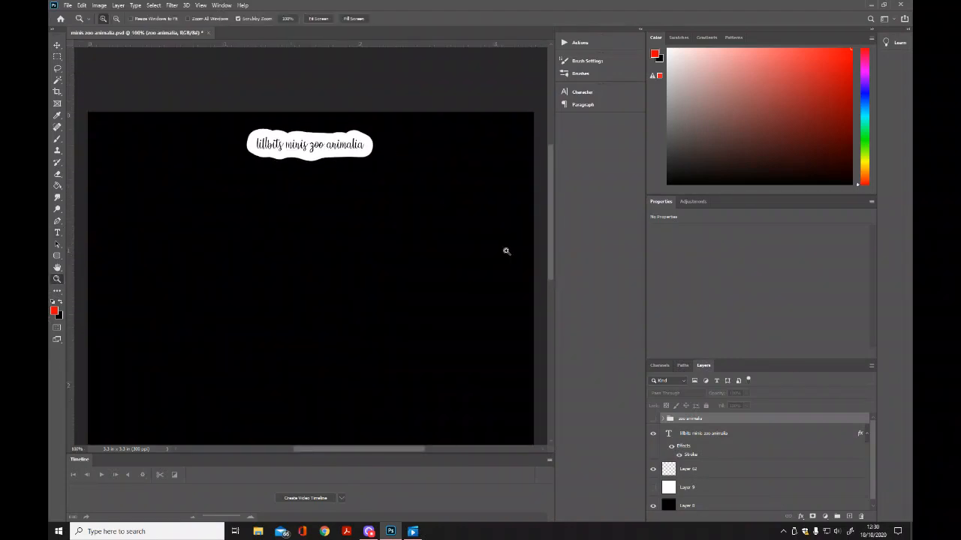
Examine the zoo animalia stickers against the black, transparent and white backgrounds, leaving both background layers hidden.
left_click(652, 419)
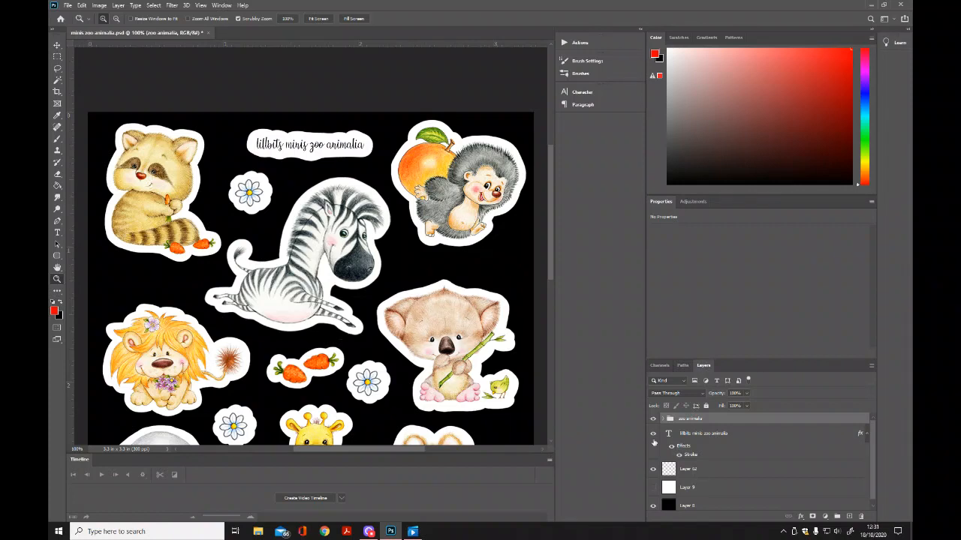
left_click(653, 507)
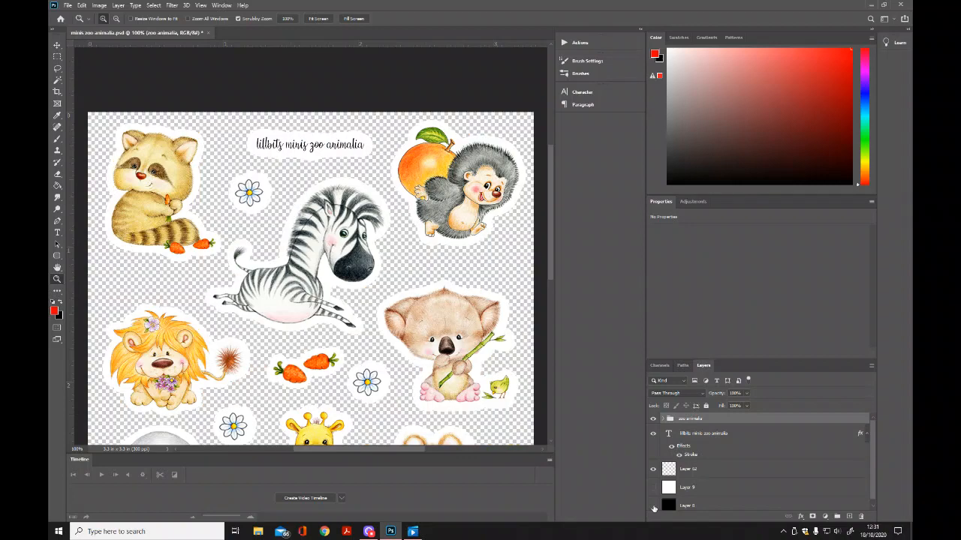
scroll(553, 260, "down", 5)
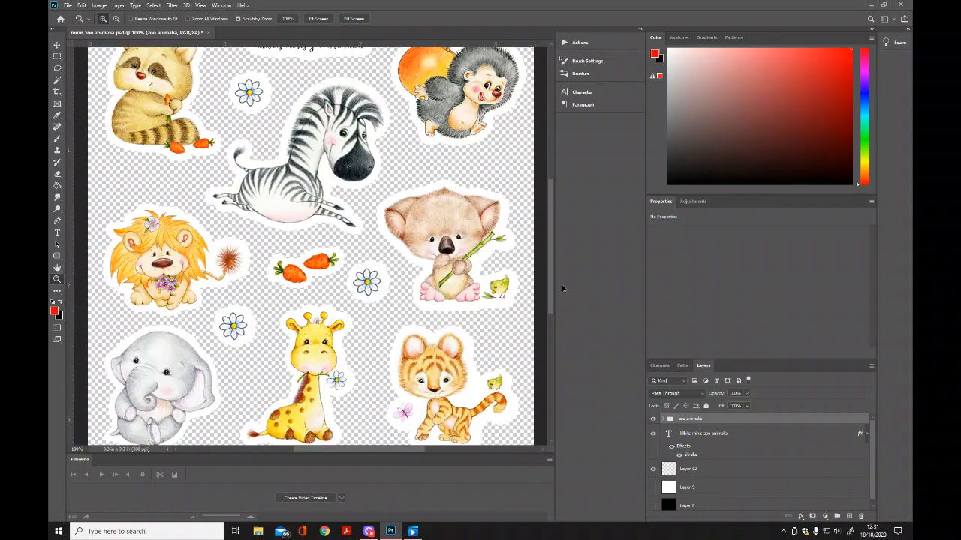
scroll(555, 259, "up", 5)
scroll(556, 259, "down", 1)
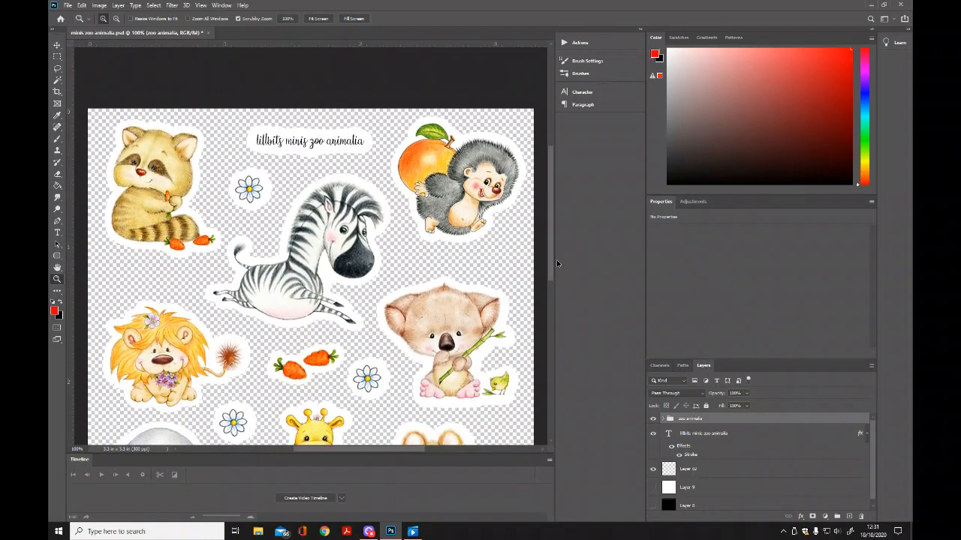
left_click(653, 488)
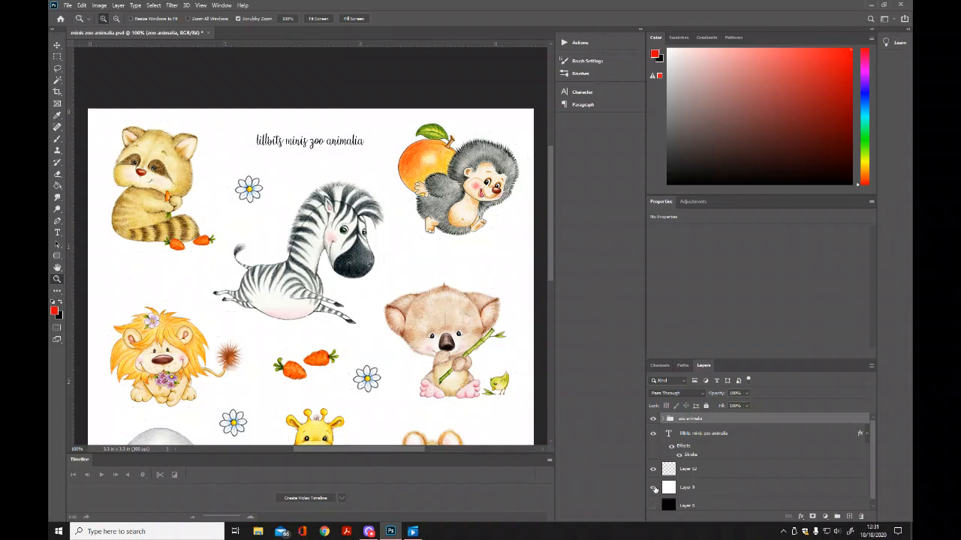
left_click(653, 488)
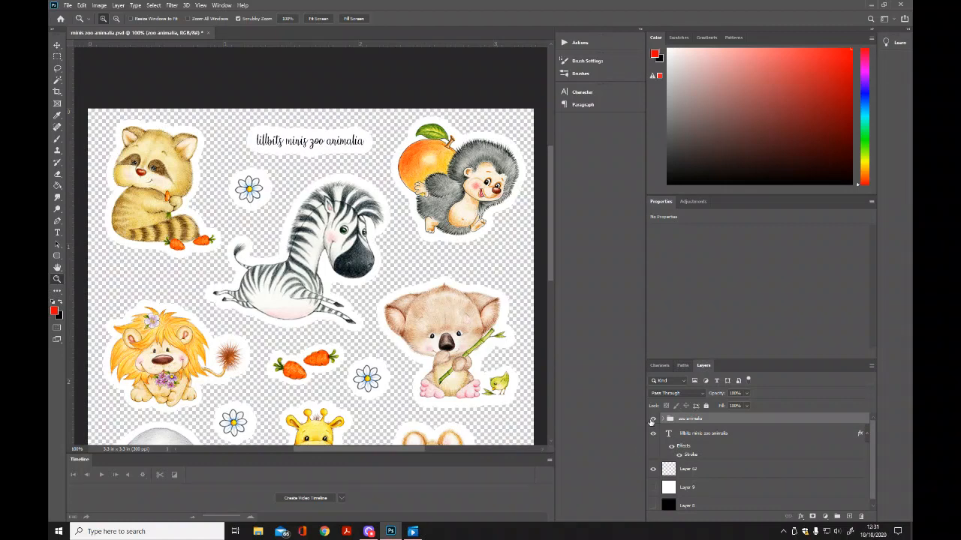
Hide the zoo animalia group and change the title text to "lillbits minis Halloween Cuties".
left_click(652, 419)
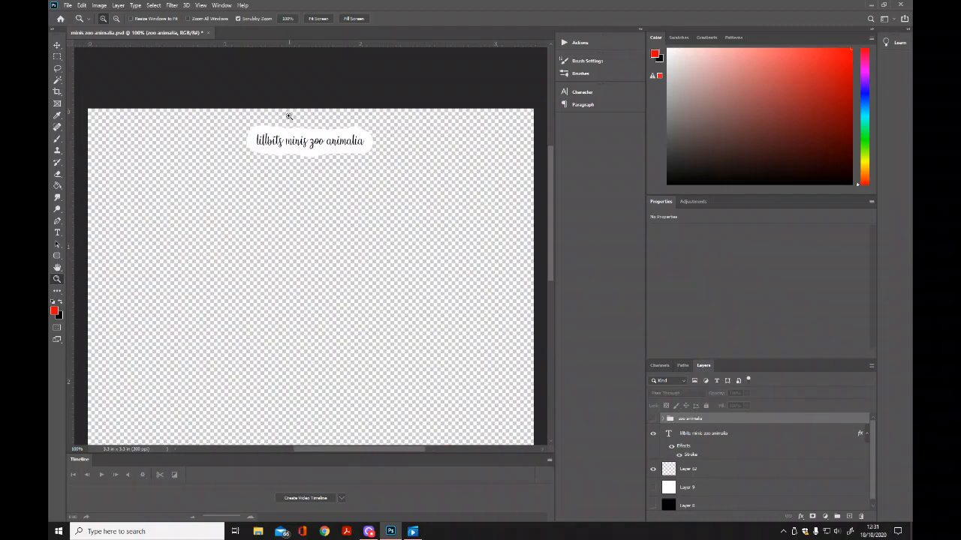
left_click(57, 233)
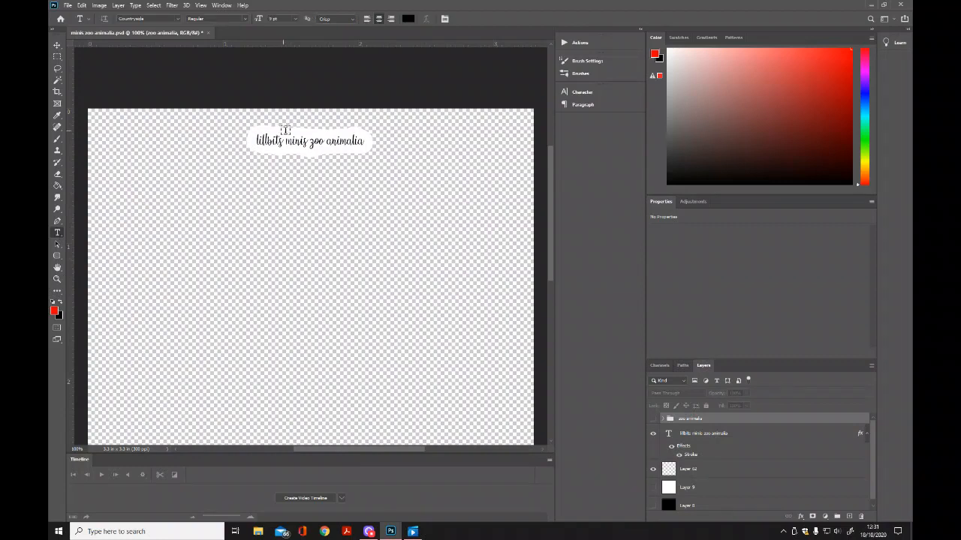
left_click(305, 143)
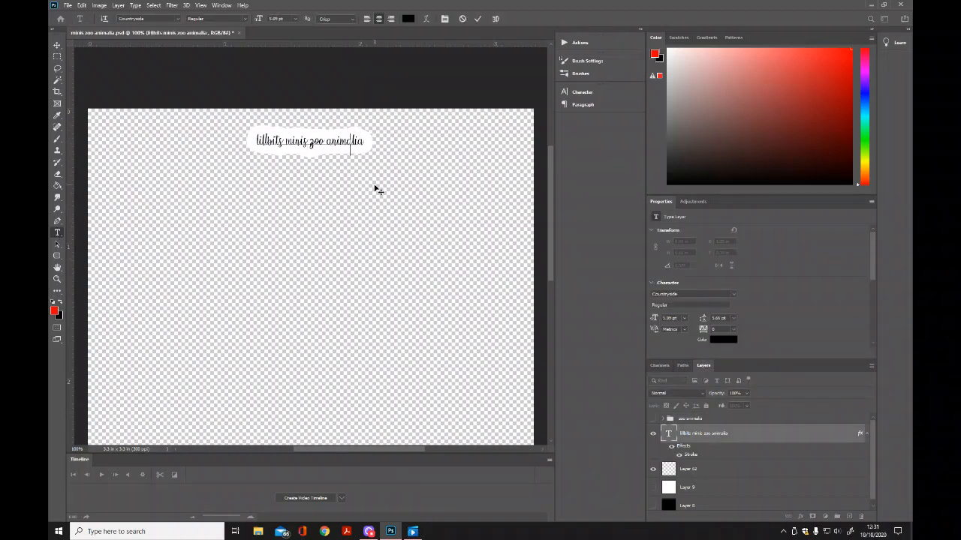
key("Right")
key("Right")
key("Right")
key("Right")
key("Right")
key("Right")
key("BackSpace")
key("BackSpace")
key("BackSpace")
key("BackSpace")
key("BackSpace")
key("BackSpace")
key("BackSpace")
key("BackSpace")
key("BackSpace")
key("BackSpace")
key("BackSpace")
key("BackSpace")
key("BackSpace")
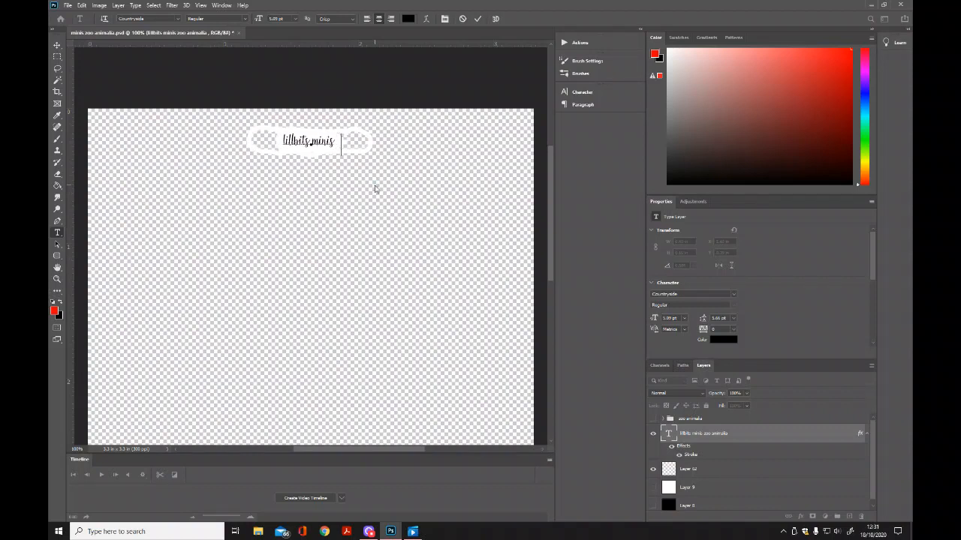
type("Halloween Cuties")
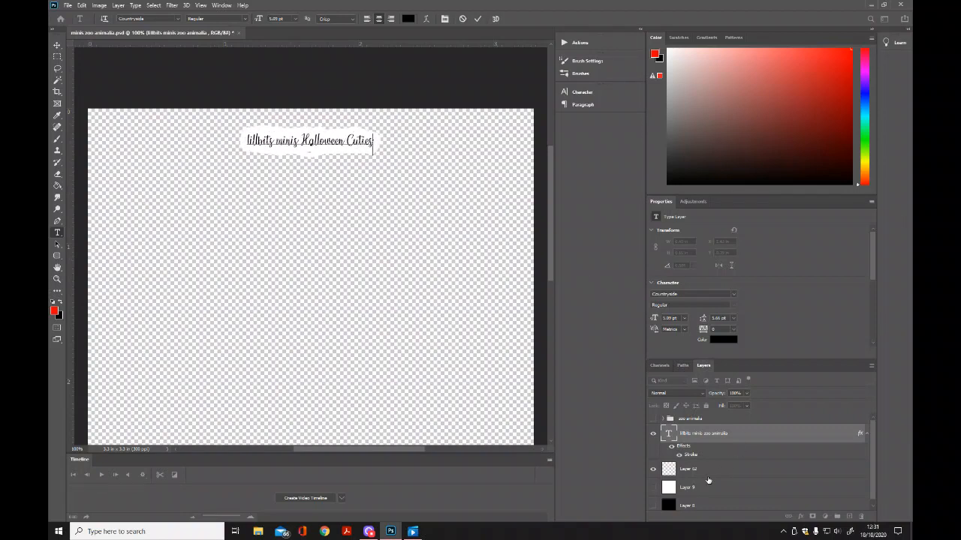
Commit the title text, hide Layer 62 and show the black background layer.
left_click(653, 472)
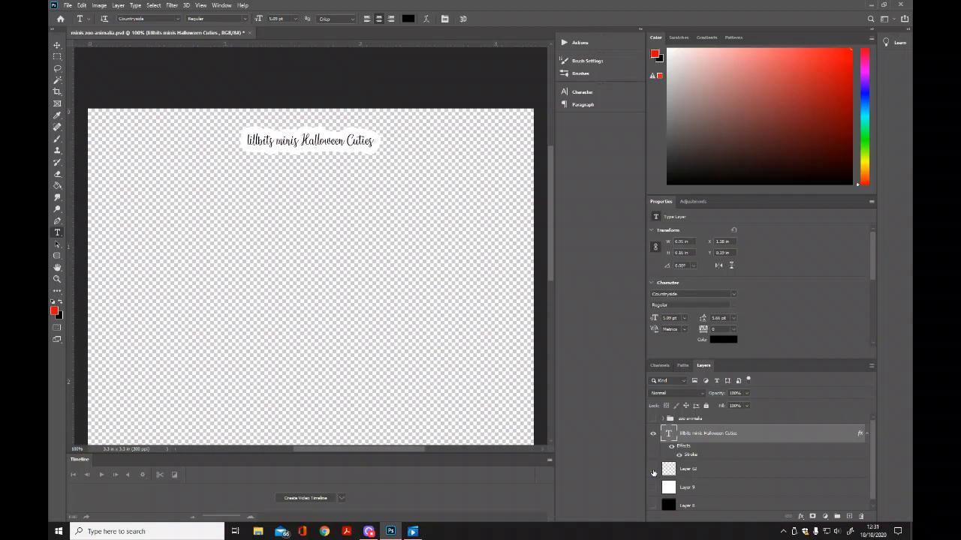
scroll(657, 498, "down", 1)
left_click(653, 501)
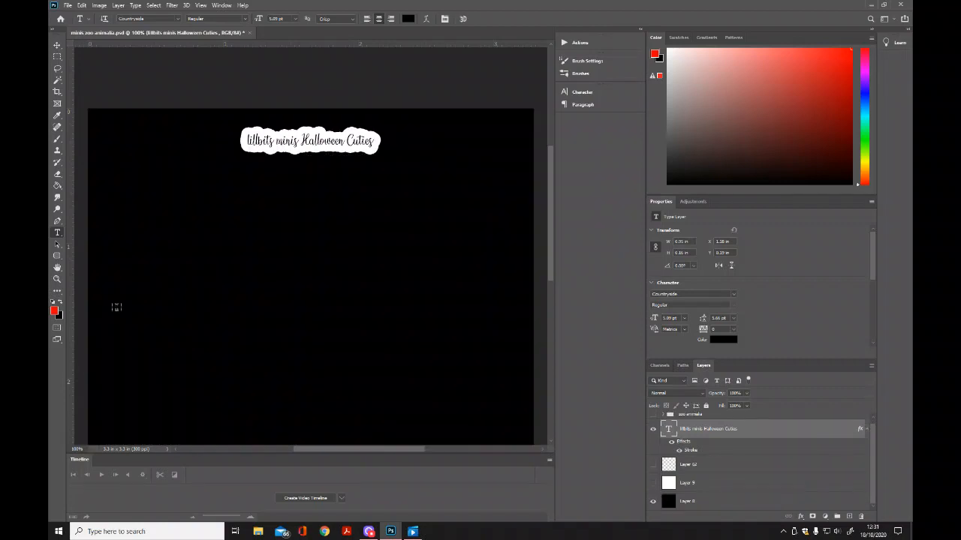
Inspect the title's white outline up close and compare it with the outlines of the zoo animalia stickers.
left_click(57, 267)
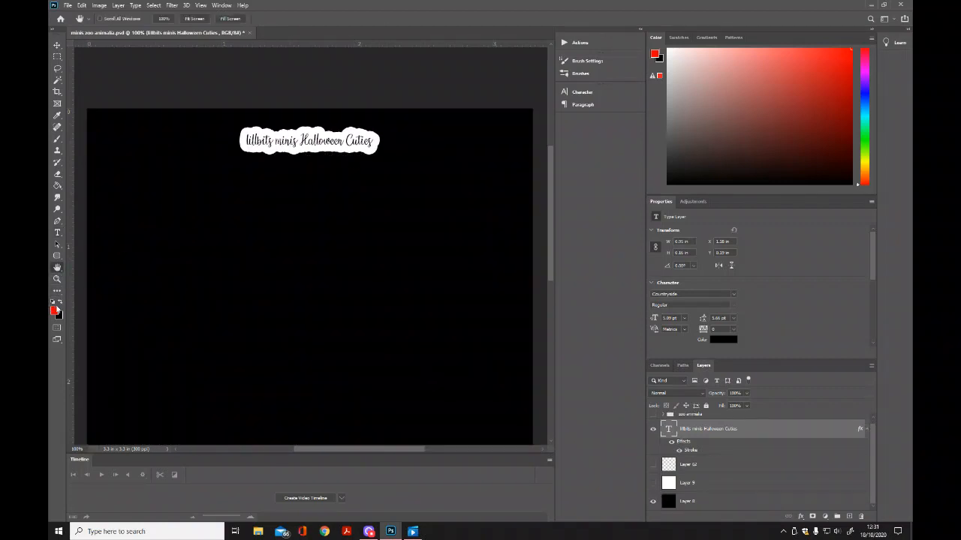
left_click(57, 278)
left_click(285, 181)
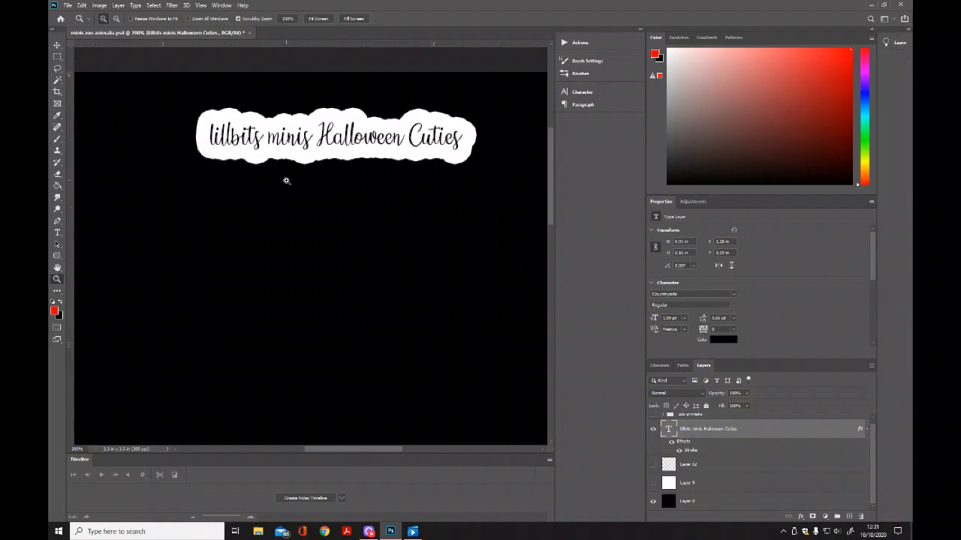
scroll(676, 446, "up", 1)
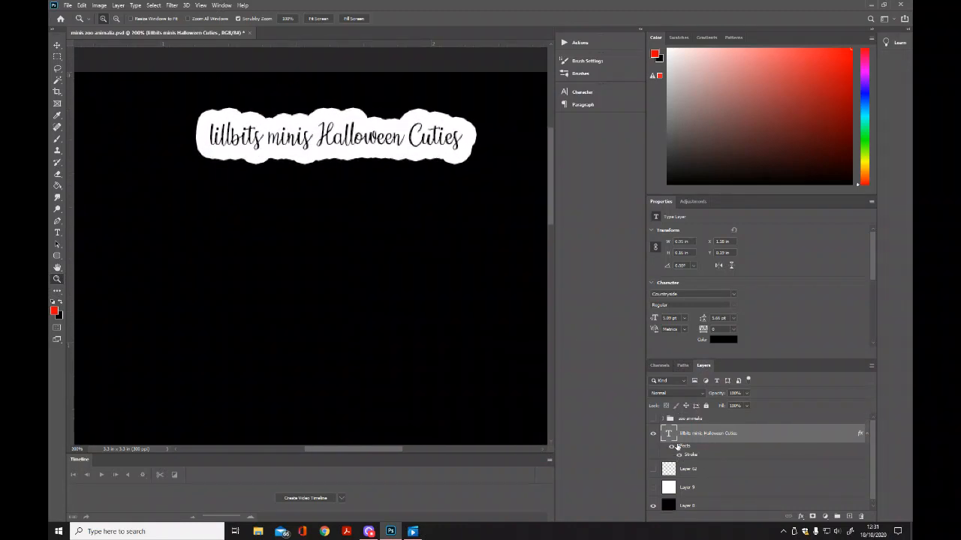
left_click(653, 419)
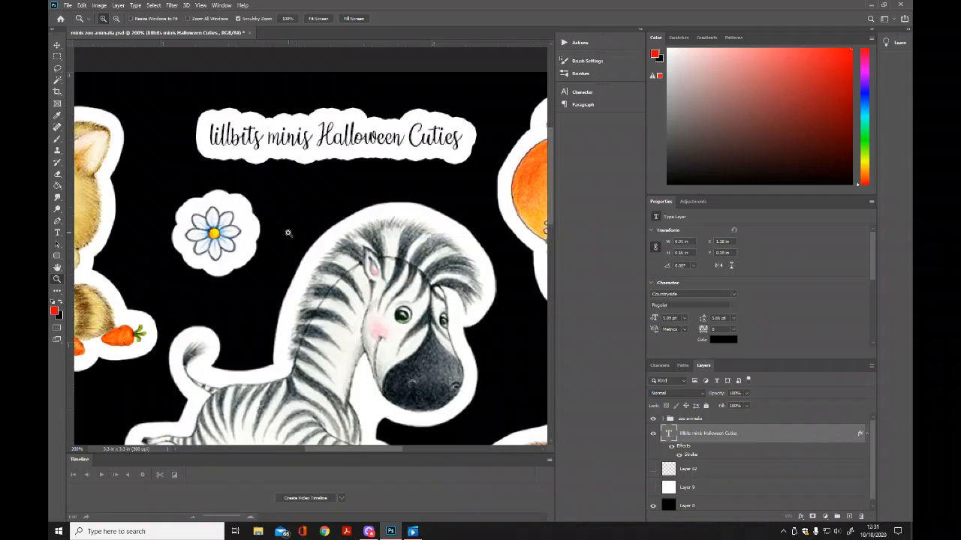
left_click(654, 419)
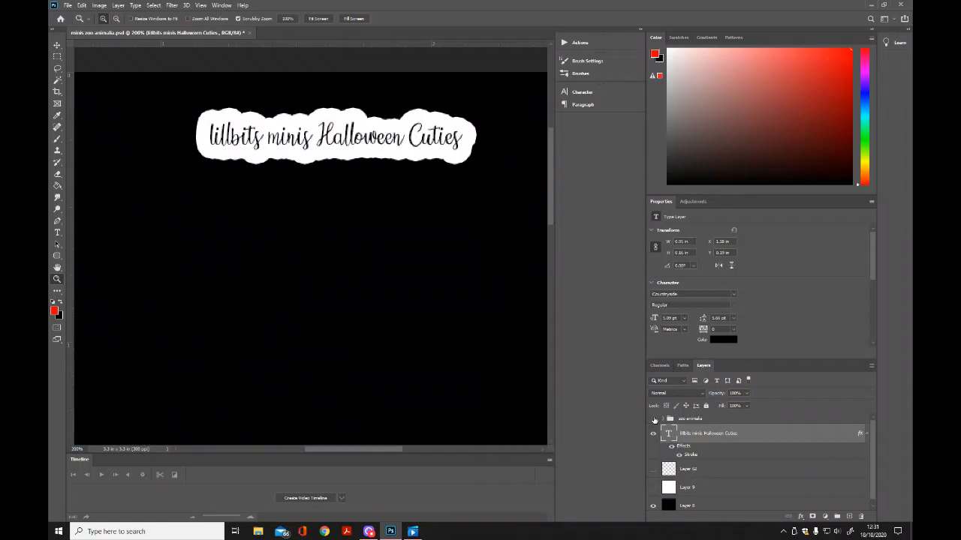
Delete Layer 62, which holds the old white backing beneath the title.
left_click(652, 469)
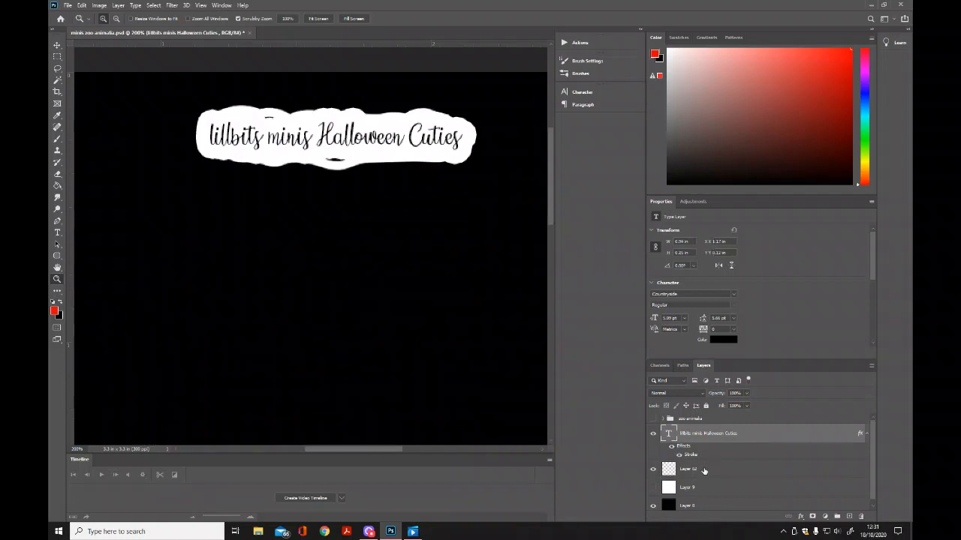
left_click(703, 469)
right_click(703, 468)
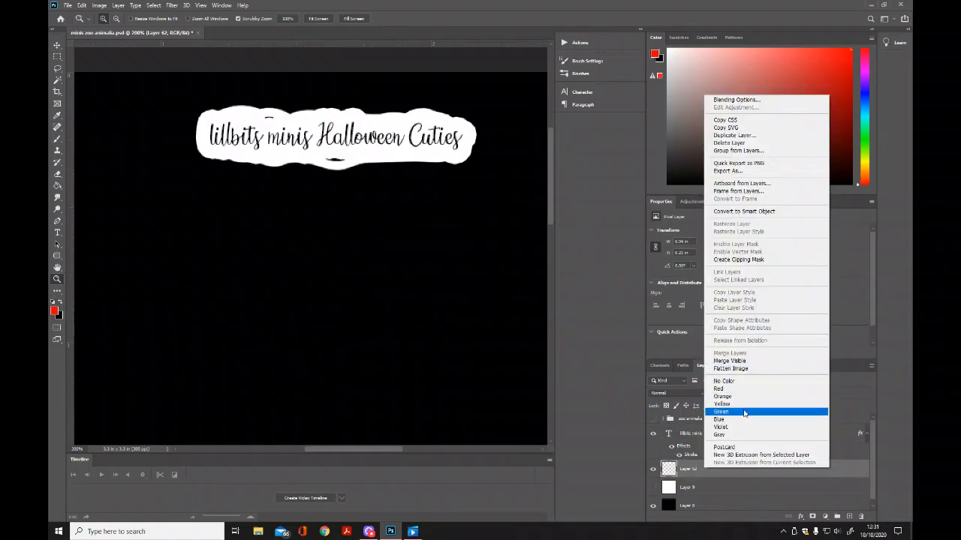
left_click(749, 144)
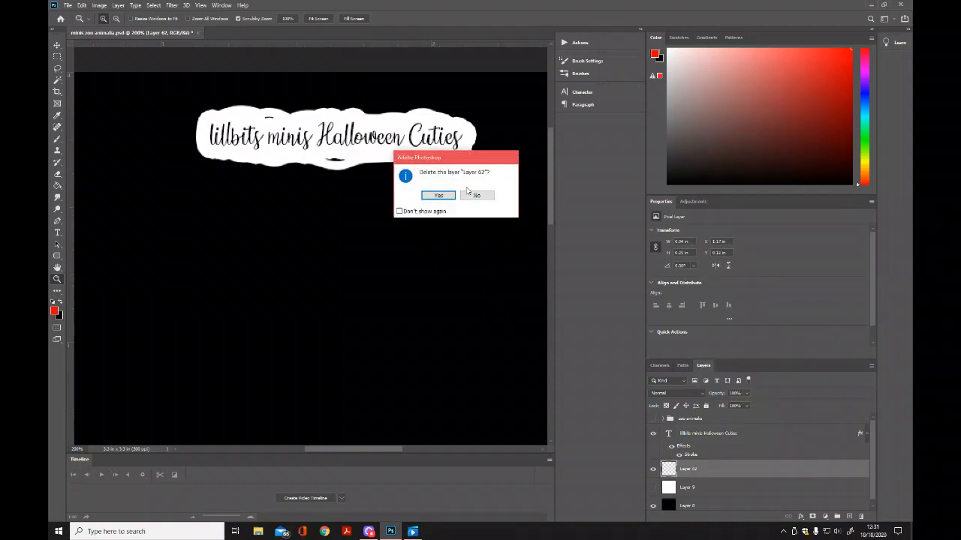
left_click(438, 196)
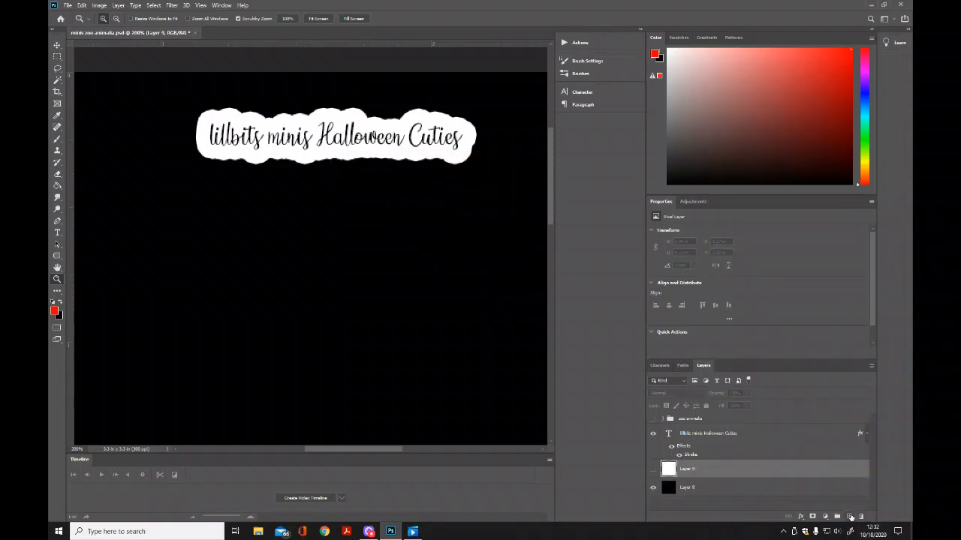
Add a new empty layer below the title text and set the foreground colour to white and the background to black.
left_click(849, 517)
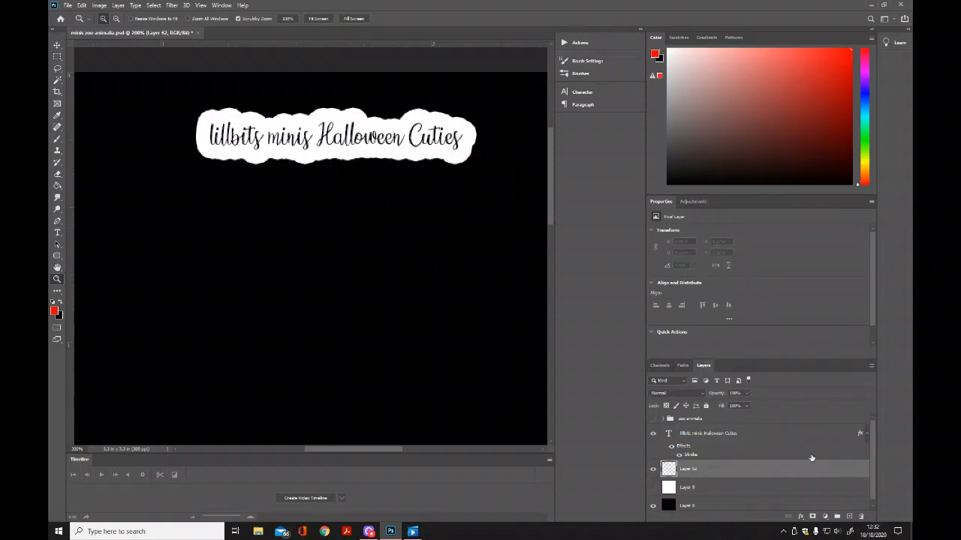
left_click(216, 207)
left_click(380, 207)
left_click(342, 235)
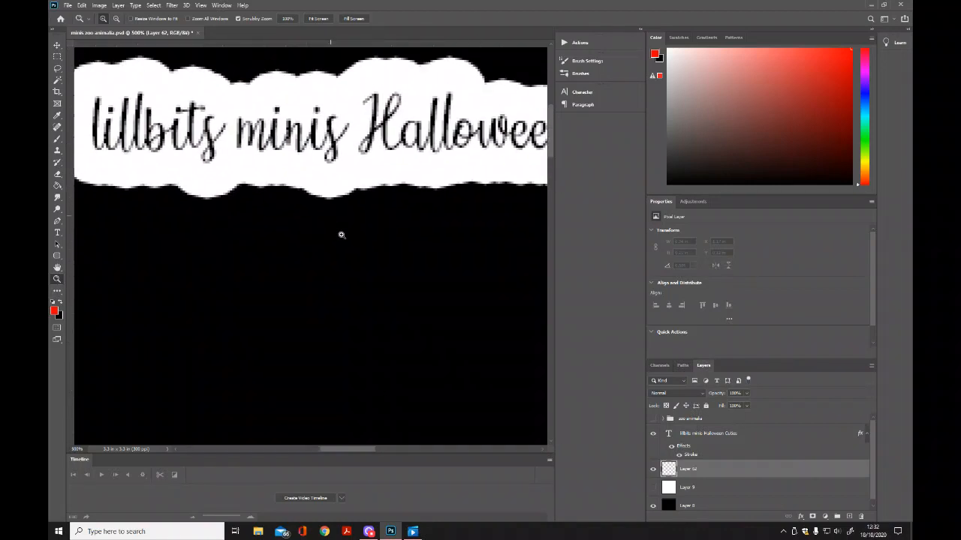
mouse_move(369, 450)
left_mouse_down()
mouse_move(327, 458)
mouse_move(351, 453)
left_mouse_up()
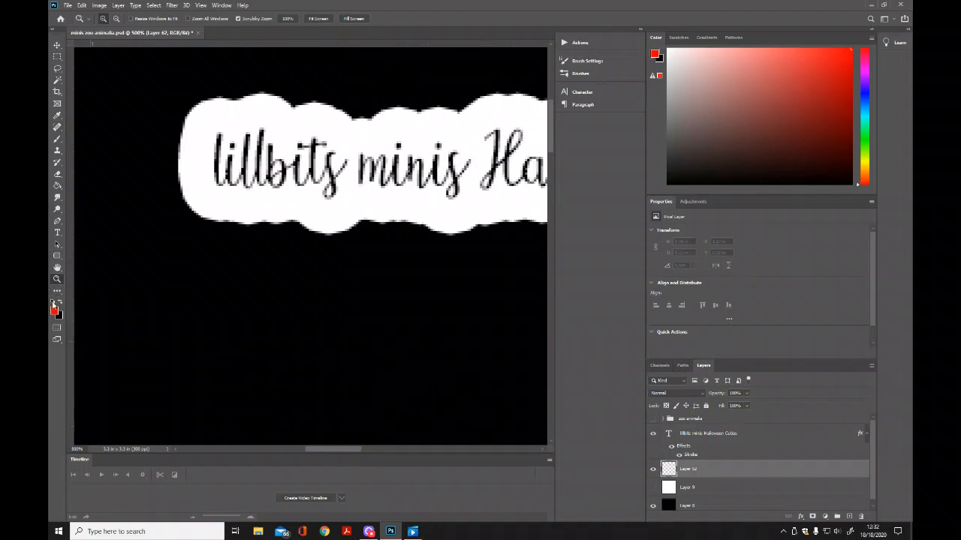
left_click(53, 303)
left_click(62, 301)
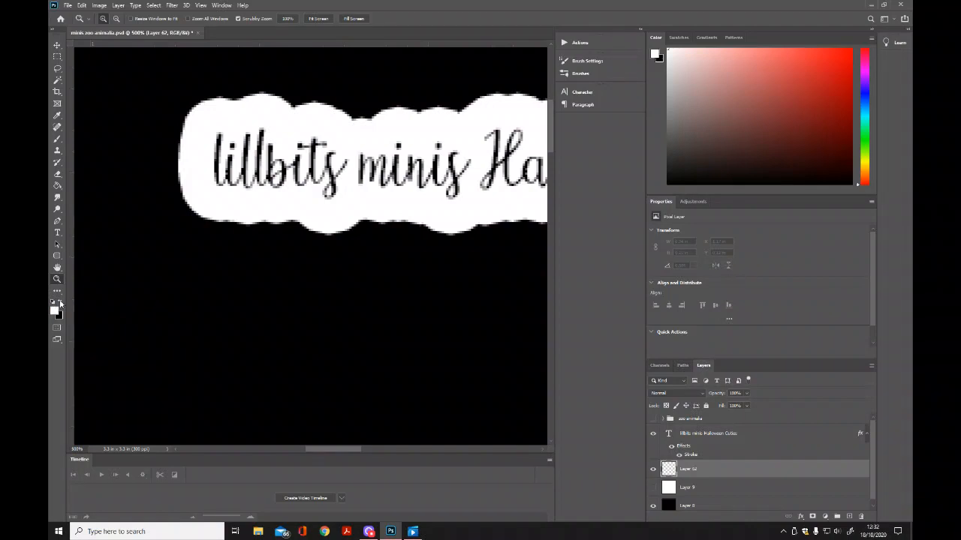
Choose the Hard Round Pressure Size brush and reduce its size for smoothing the title's outline.
left_click(58, 139)
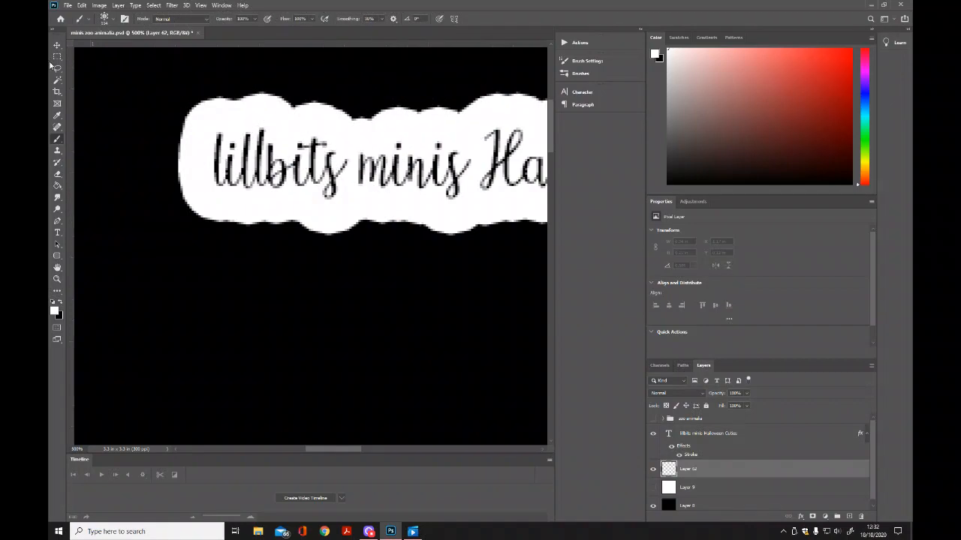
left_click(112, 23)
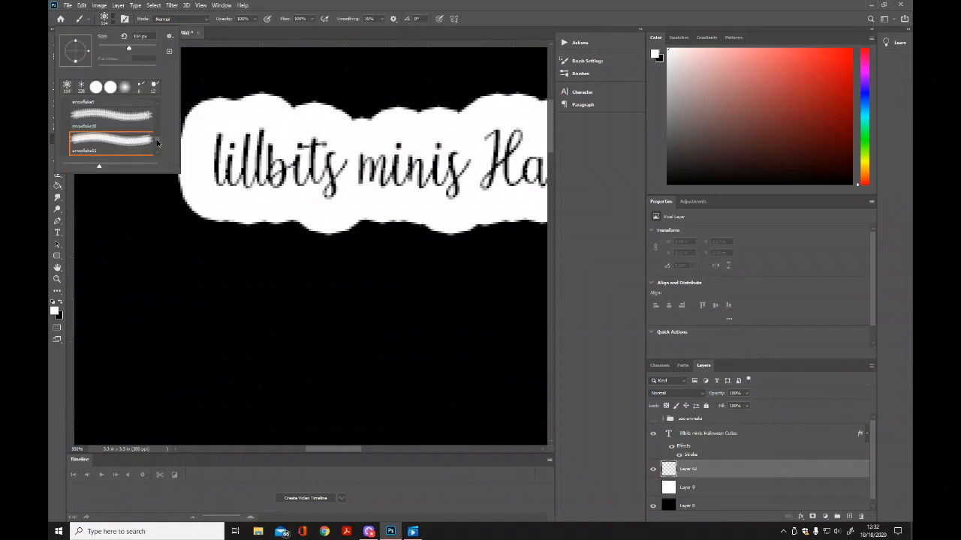
left_click_drag(157, 142, 157, 109)
left_click(93, 90)
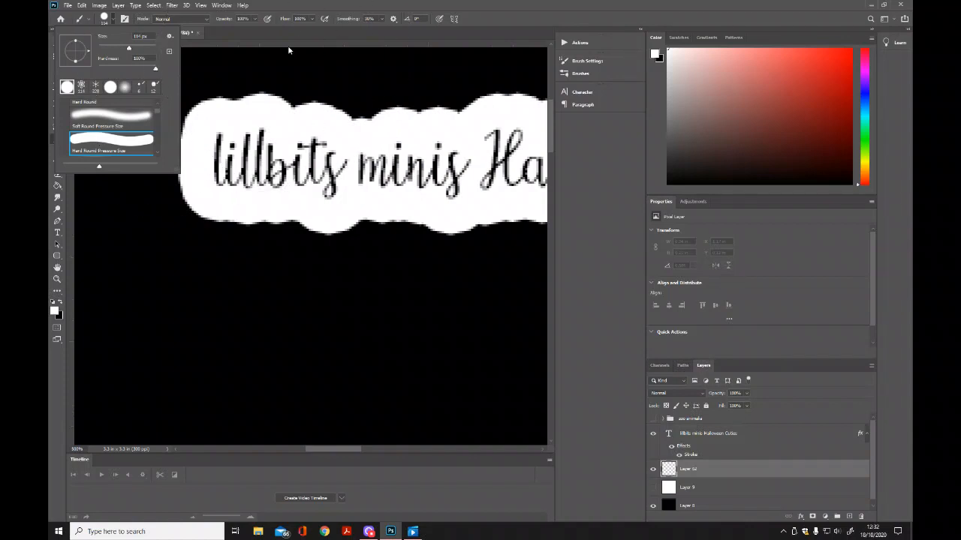
left_click_drag(129, 50, 117, 49)
key("BackSpace")
left_click(381, 7)
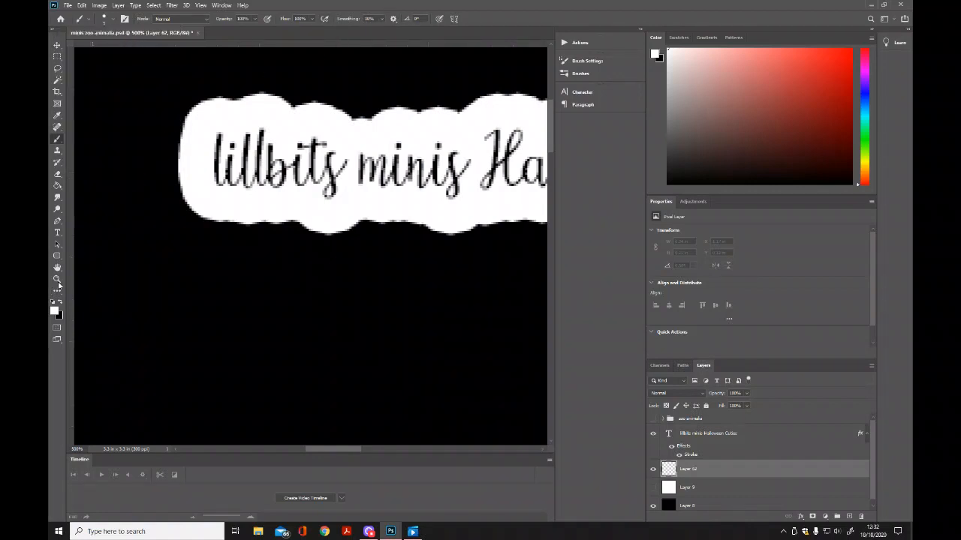
Paint white on Layer 62 around "lillbits minis" to smooth and widen the upper, lower and left edges of its outline.
left_click(56, 279)
left_click(236, 184)
left_click(237, 185)
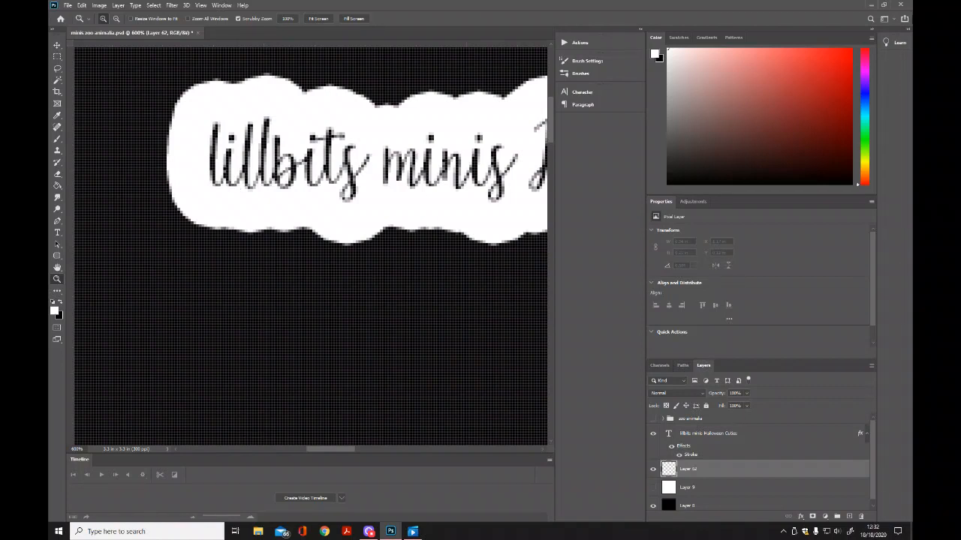
left_click(319, 18)
left_click_drag(270, 107, 552, 198)
left_click(363, 173)
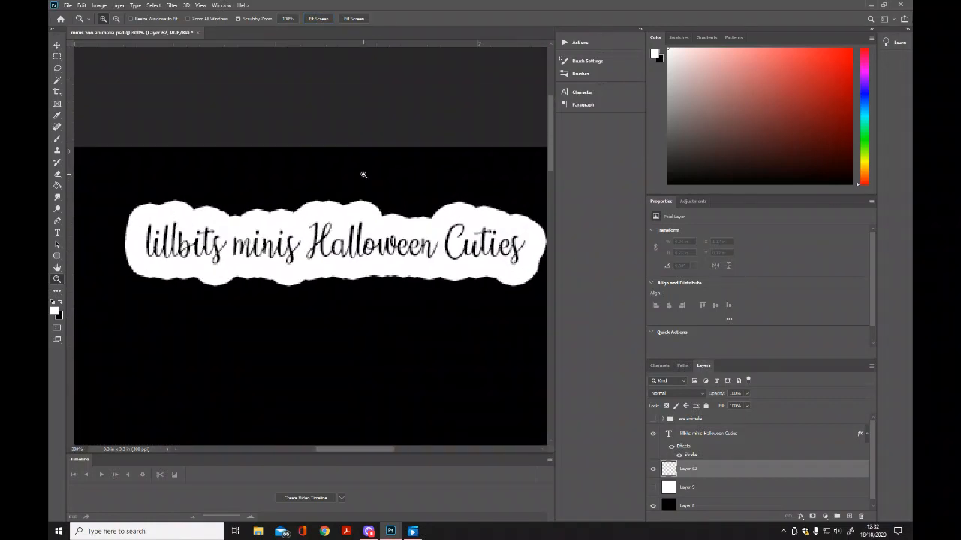
left_click(363, 173)
left_click(363, 173)
left_click_drag(366, 450, 339, 451)
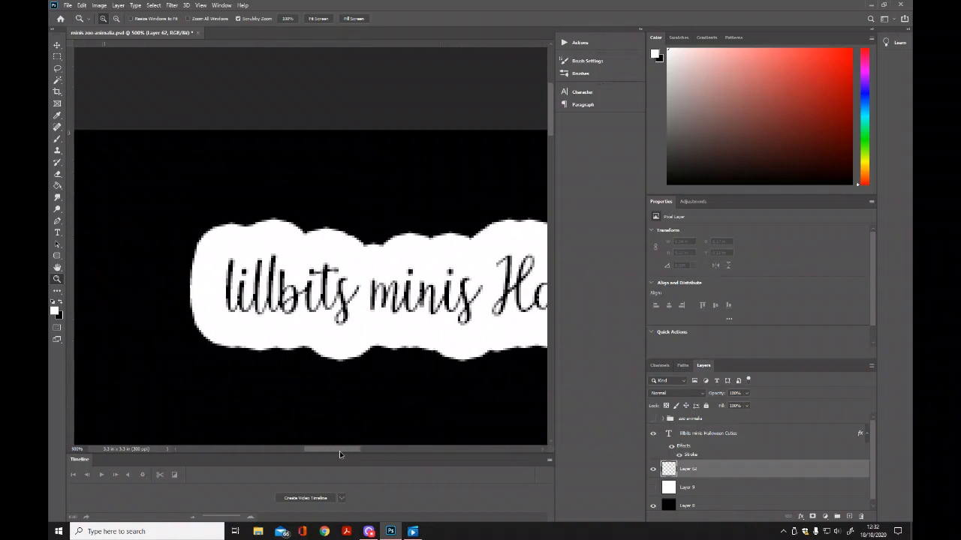
left_click(57, 138)
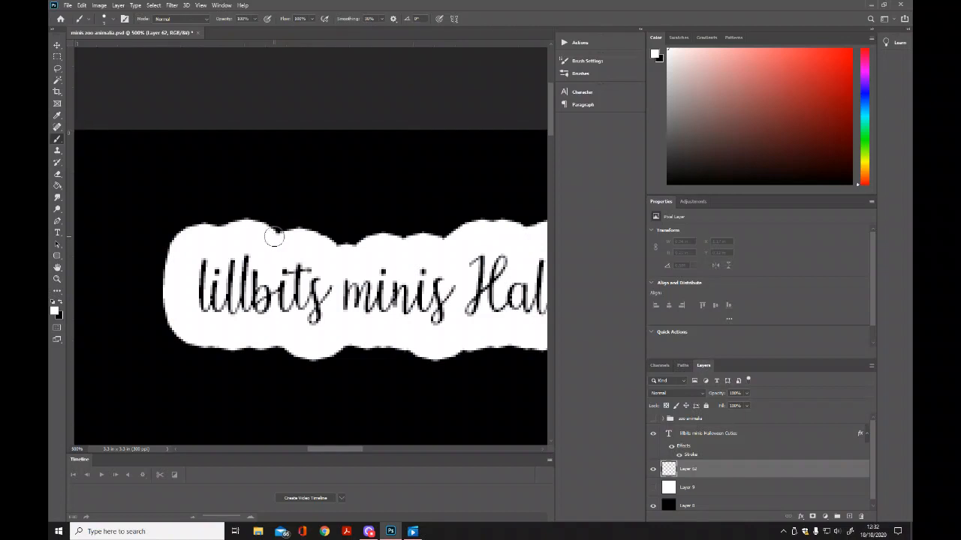
mouse_move(255, 227)
left_mouse_down()
mouse_move(182, 238)
mouse_move(168, 274)
mouse_move(169, 310)
mouse_move(194, 340)
mouse_move(253, 347)
mouse_move(281, 337)
left_mouse_up()
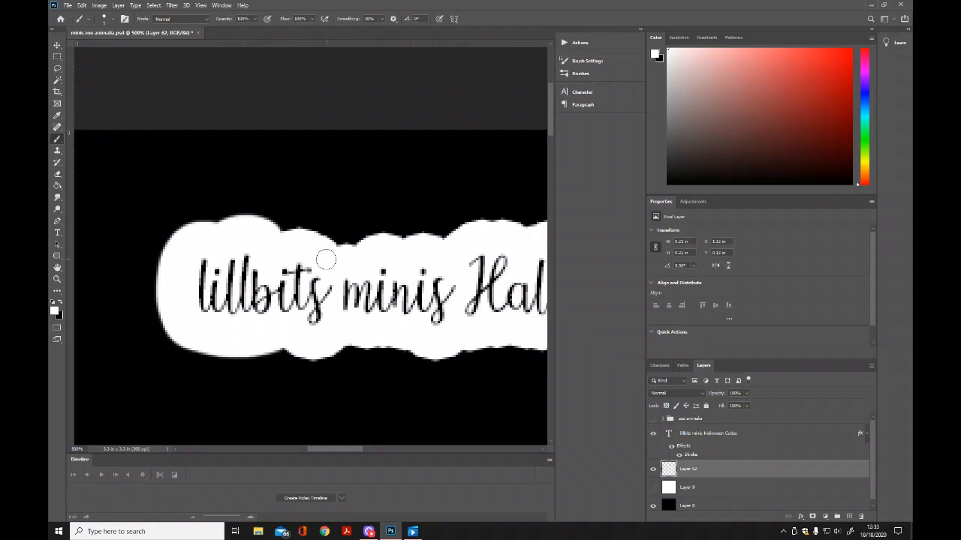
mouse_move(327, 245)
left_mouse_down()
mouse_move(287, 235)
mouse_move(278, 247)
mouse_move(347, 253)
mouse_move(337, 250)
mouse_move(389, 235)
mouse_move(450, 240)
left_mouse_up()
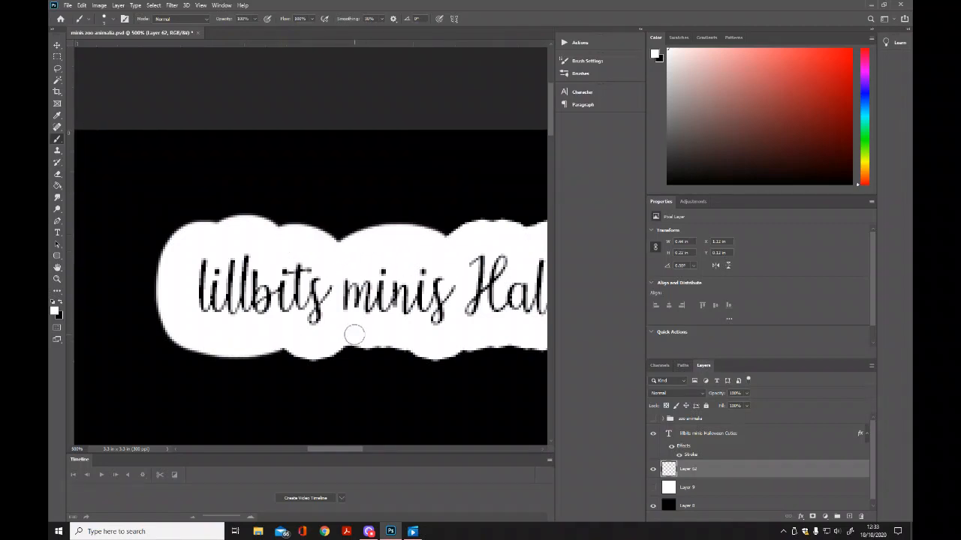
mouse_move(353, 334)
left_mouse_down()
mouse_move(311, 354)
mouse_move(281, 332)
mouse_move(386, 350)
mouse_move(427, 340)
left_mouse_up()
Paint white around "Halloween Cuties" to smooth the rest of the title's outline, and check the label at full-sheet view.
left_click_drag(347, 450, 384, 449)
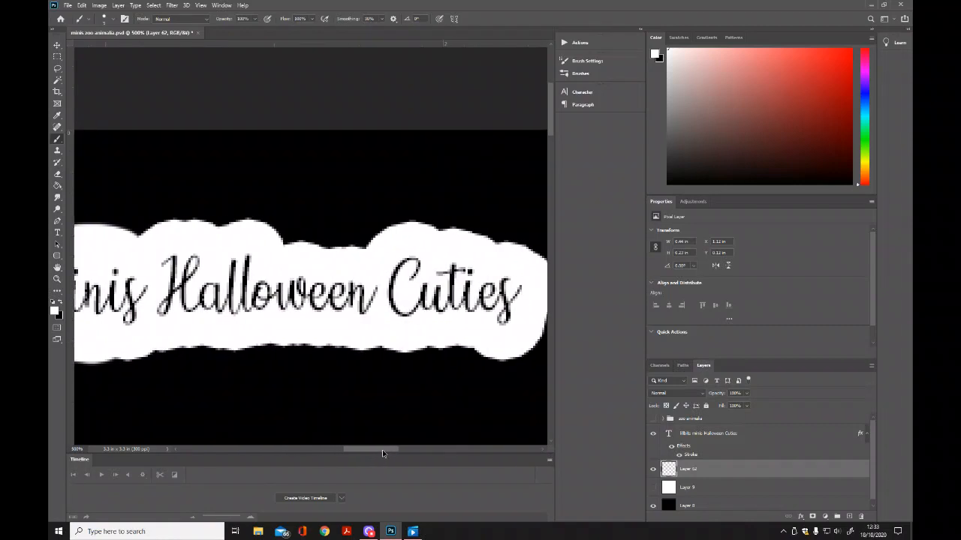
mouse_move(376, 253)
left_mouse_down()
mouse_move(319, 243)
mouse_move(279, 253)
mouse_move(289, 243)
mouse_move(247, 228)
mouse_move(217, 235)
mouse_move(223, 227)
mouse_move(158, 231)
mouse_move(129, 248)
left_mouse_up()
mouse_move(108, 347)
left_mouse_down()
mouse_move(171, 358)
mouse_move(259, 315)
mouse_move(229, 344)
mouse_move(371, 355)
mouse_move(450, 346)
left_mouse_up()
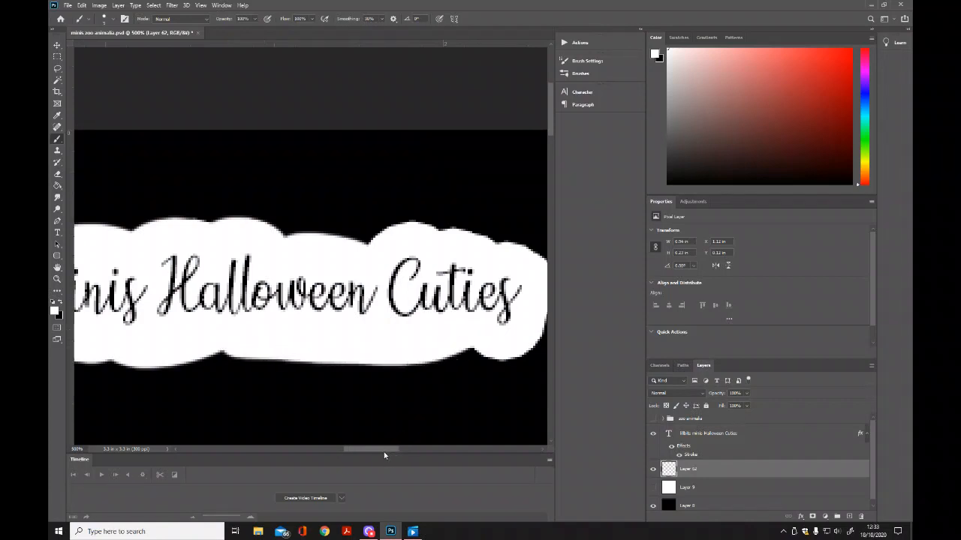
left_click_drag(384, 450, 397, 452)
mouse_move(322, 235)
left_mouse_down()
mouse_move(402, 246)
mouse_move(434, 271)
mouse_move(434, 296)
mouse_move(394, 348)
mouse_move(371, 357)
mouse_move(326, 338)
left_mouse_up()
left_click_drag(323, 237, 262, 229)
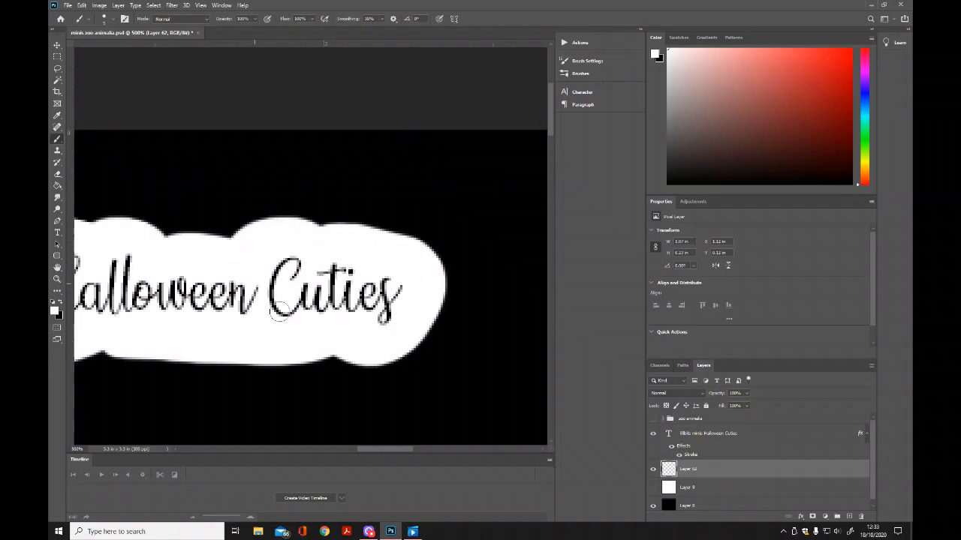
left_click_drag(395, 450, 335, 458)
left_click(57, 279)
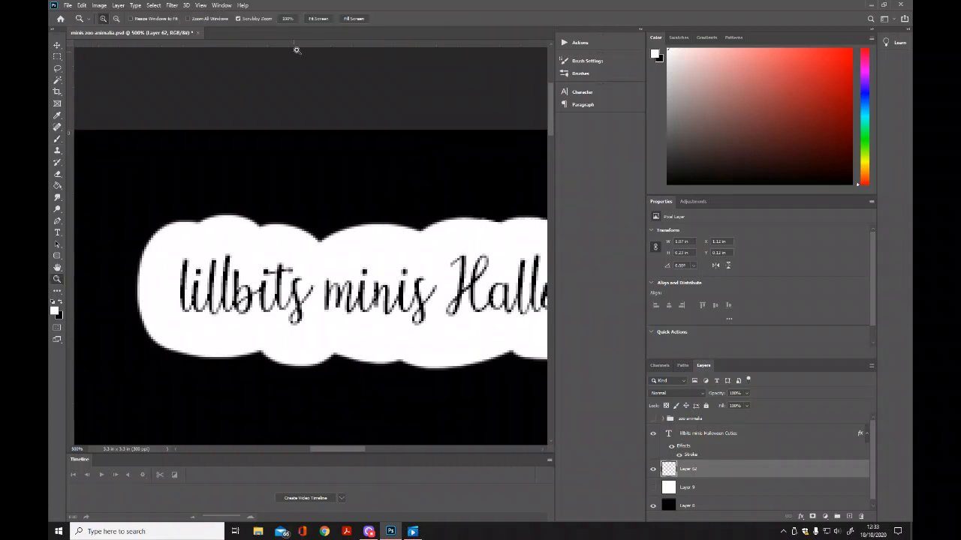
left_click(318, 18)
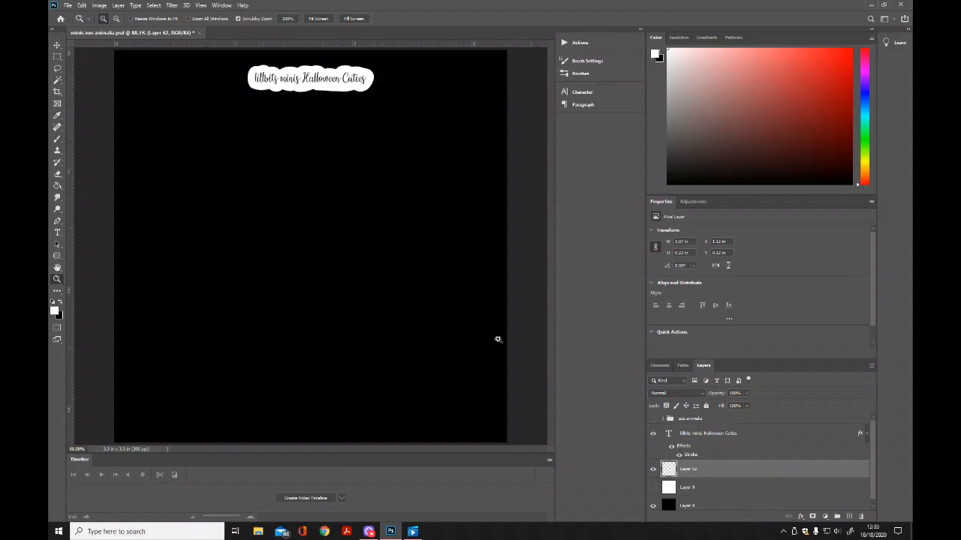
left_click(57, 233)
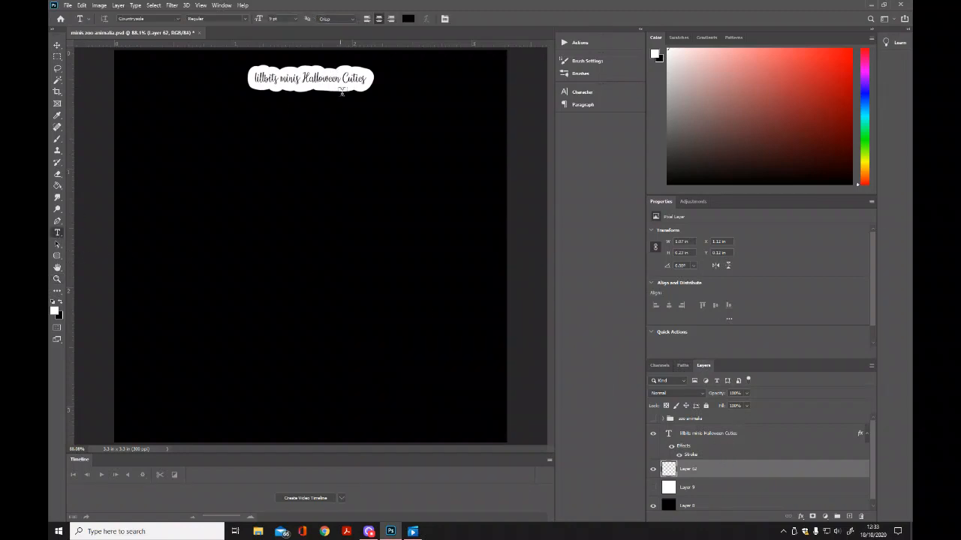
left_click(723, 438, "ctrl")
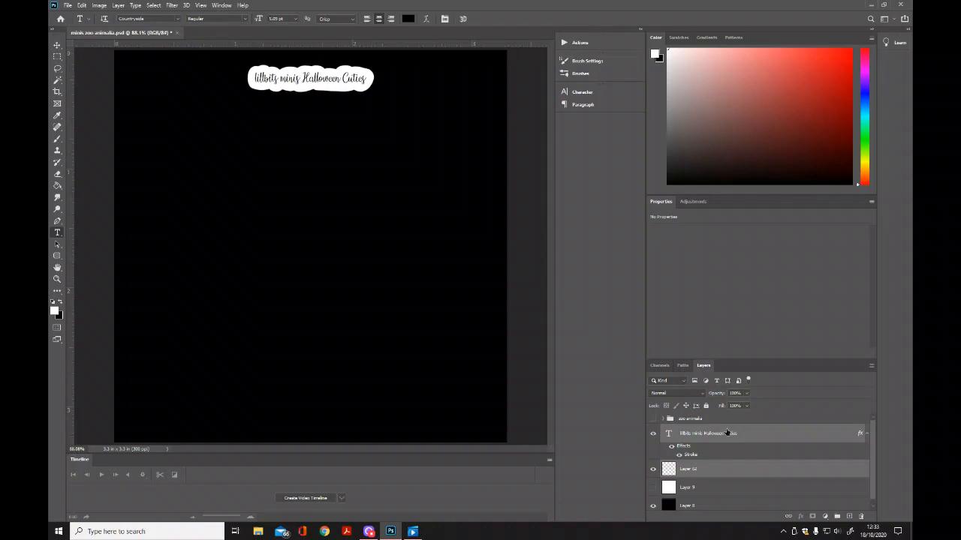
right_click(726, 433)
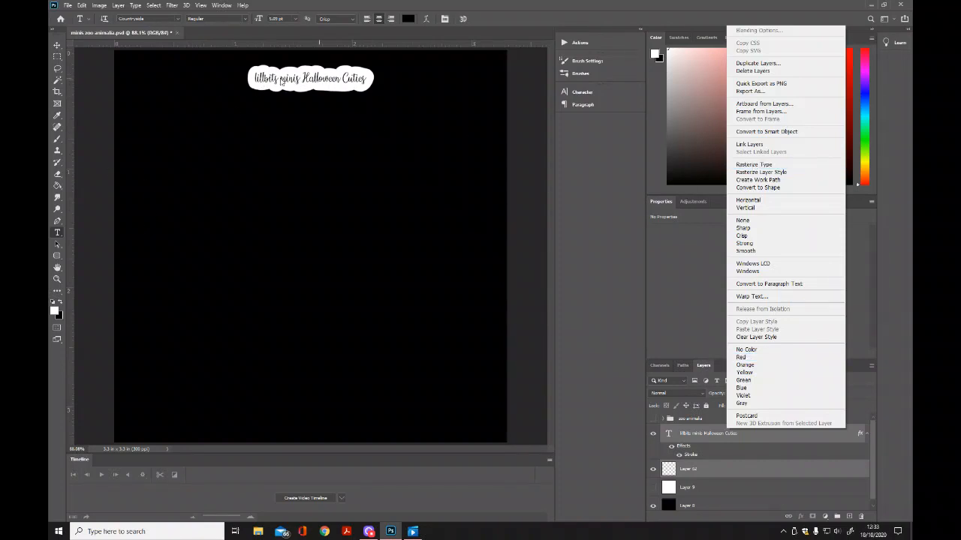
left_click(730, 473)
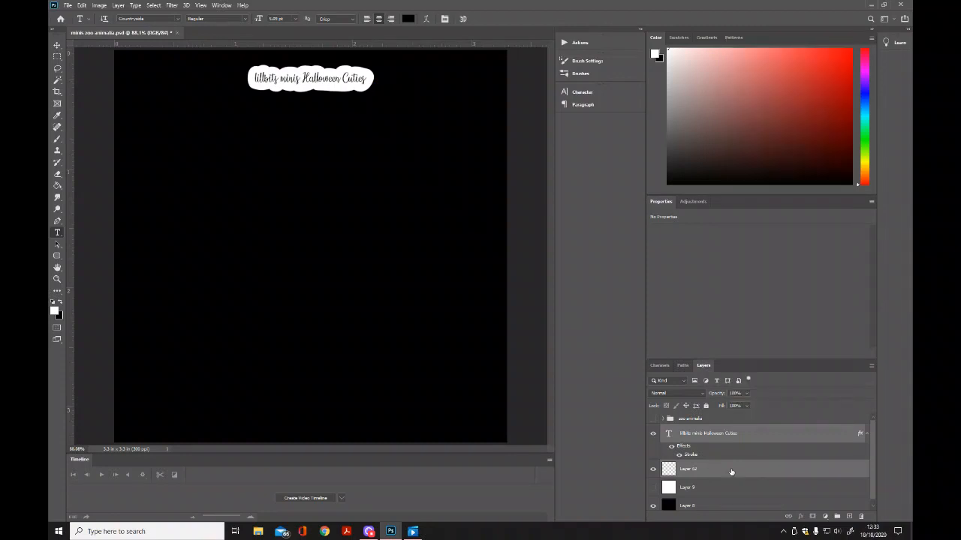
Make the title text layer active and open halloween hattie 01.png with the whole sheet in view.
left_click(726, 440)
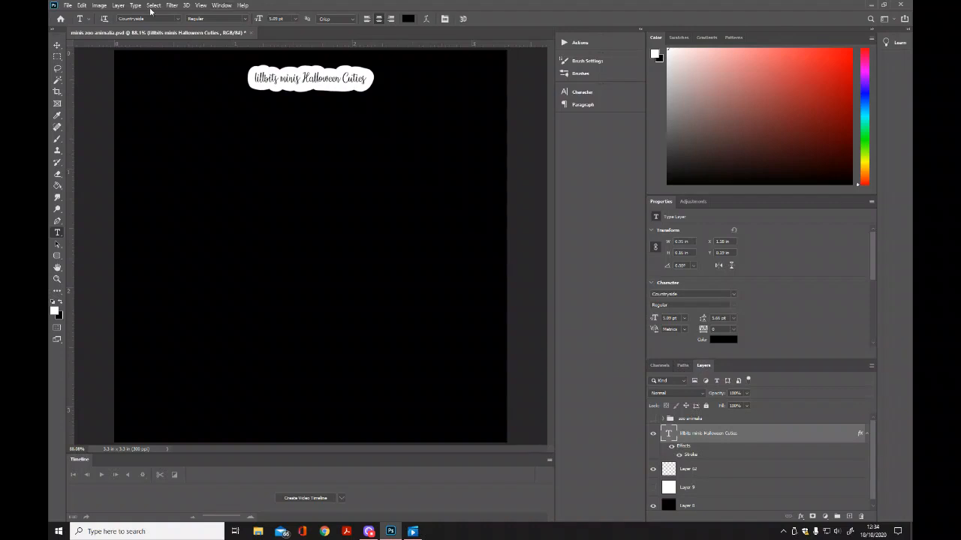
left_click(67, 5)
left_click(79, 24)
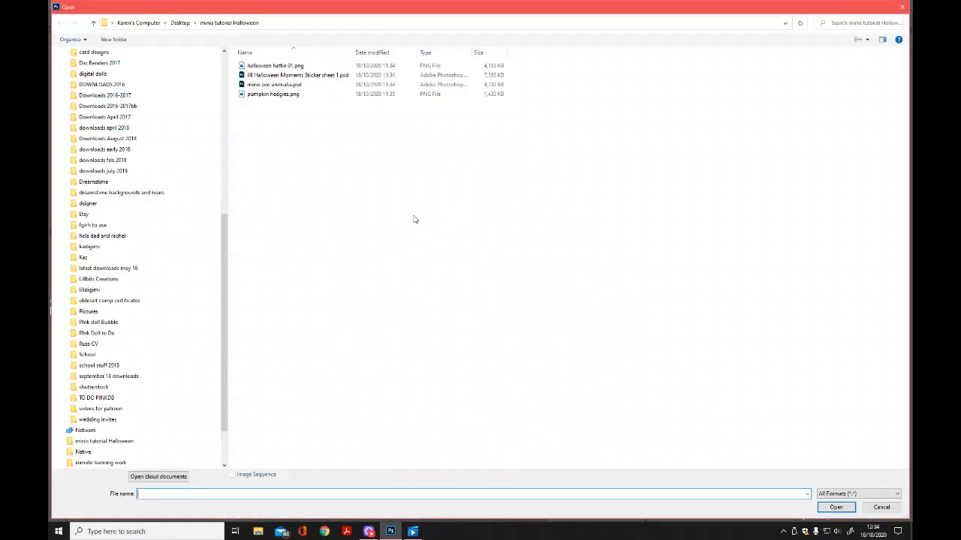
double_click(278, 67)
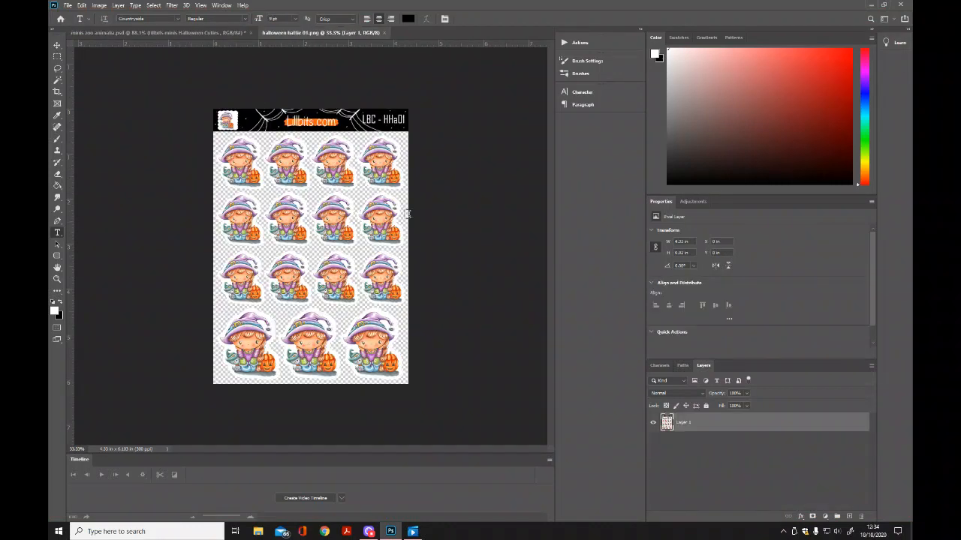
left_click(57, 280)
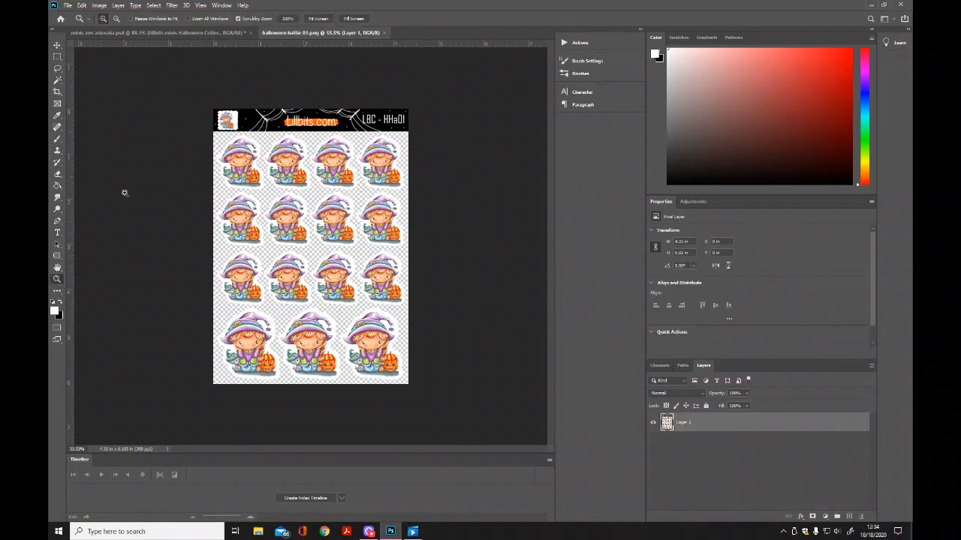
left_click(317, 19)
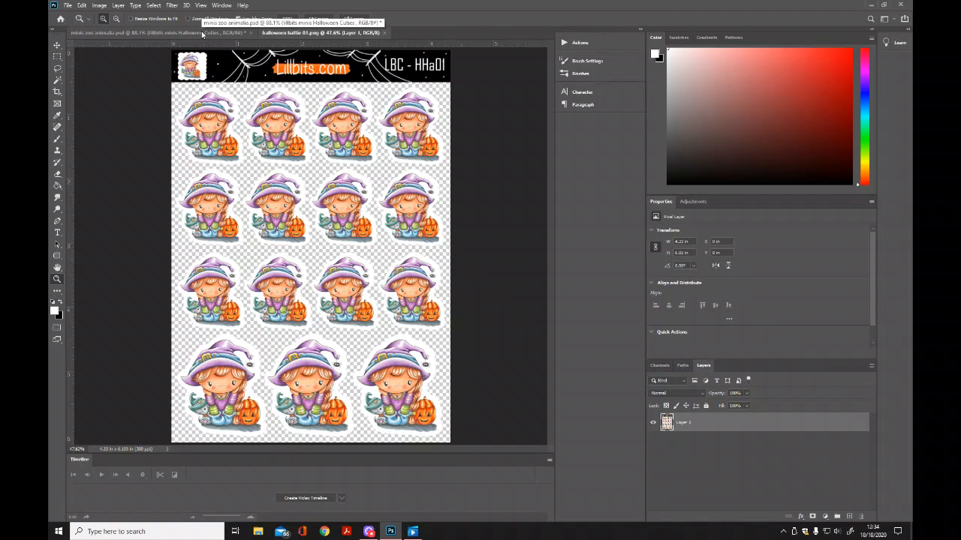
Open lil Halloween Moments Sticker sheet 1.psd from the minis tutorial Halloween folder and show the whole sheet.
left_click(68, 6)
left_click(83, 26)
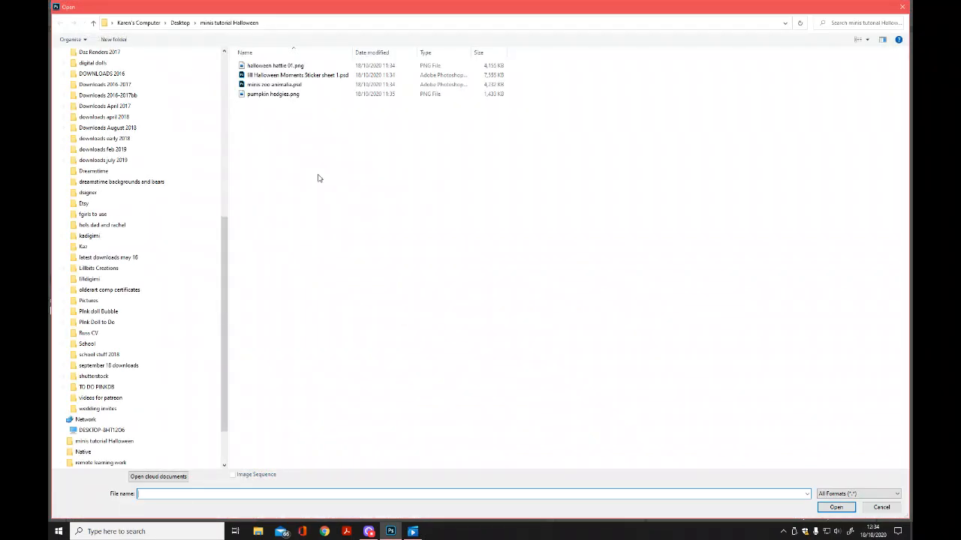
double_click(272, 66)
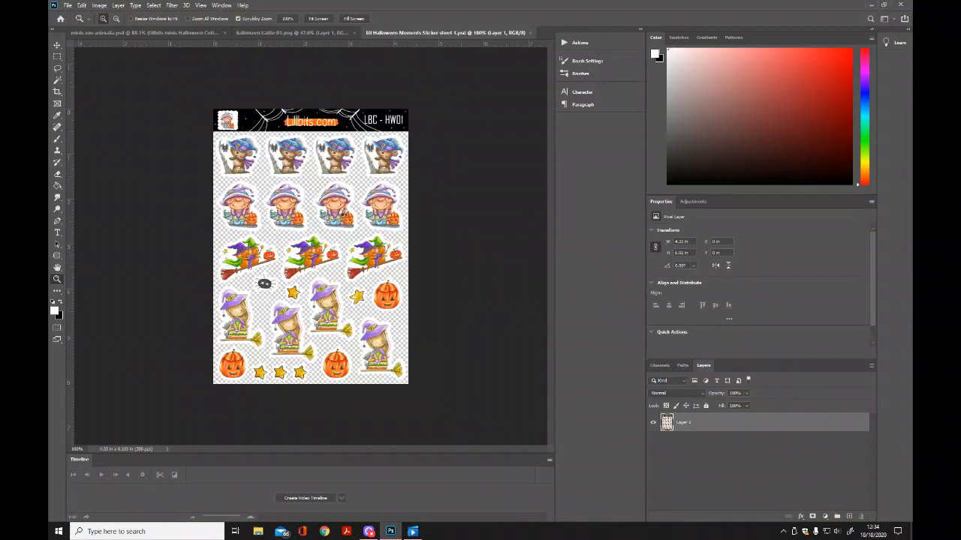
left_click(316, 19)
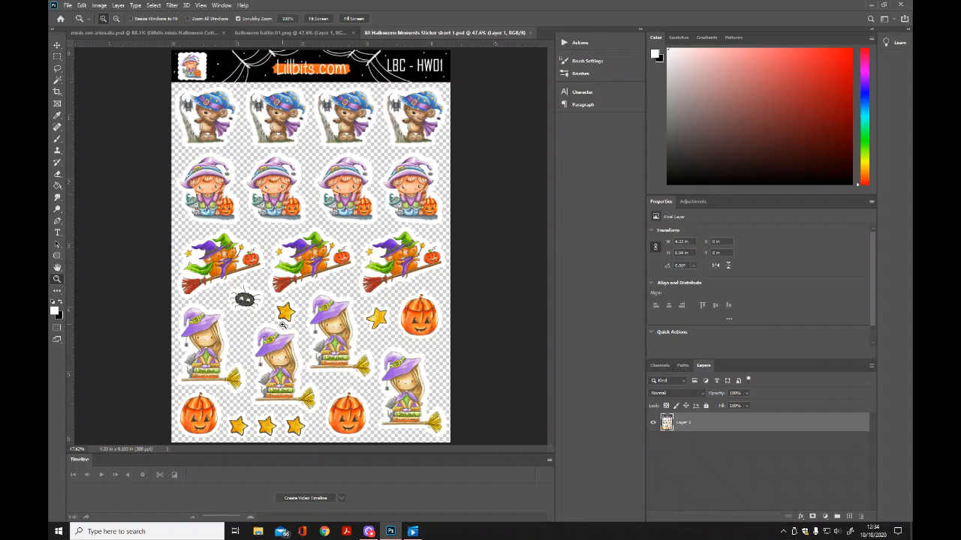
Lasso the first bear in the blue witch hat, including its white border, and copy it.
left_click(202, 199)
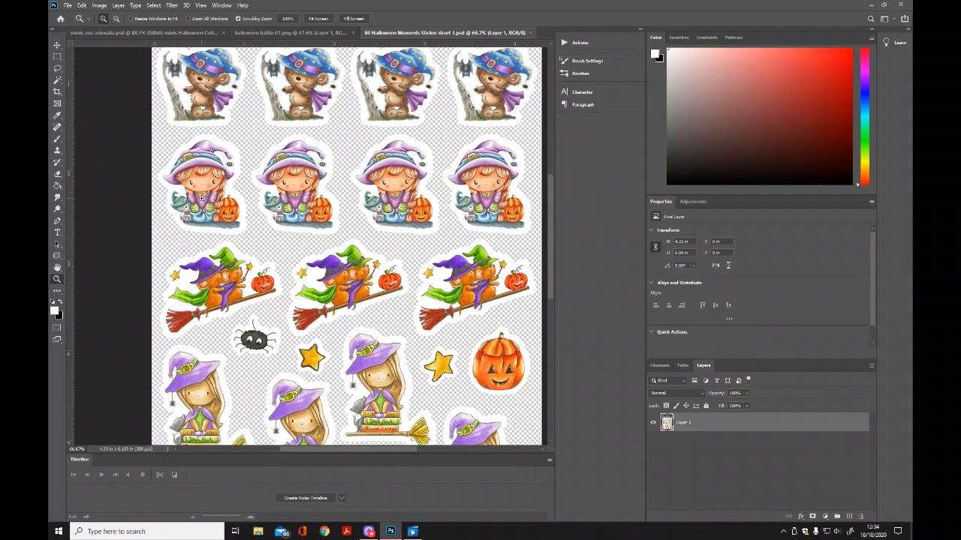
left_click(201, 199)
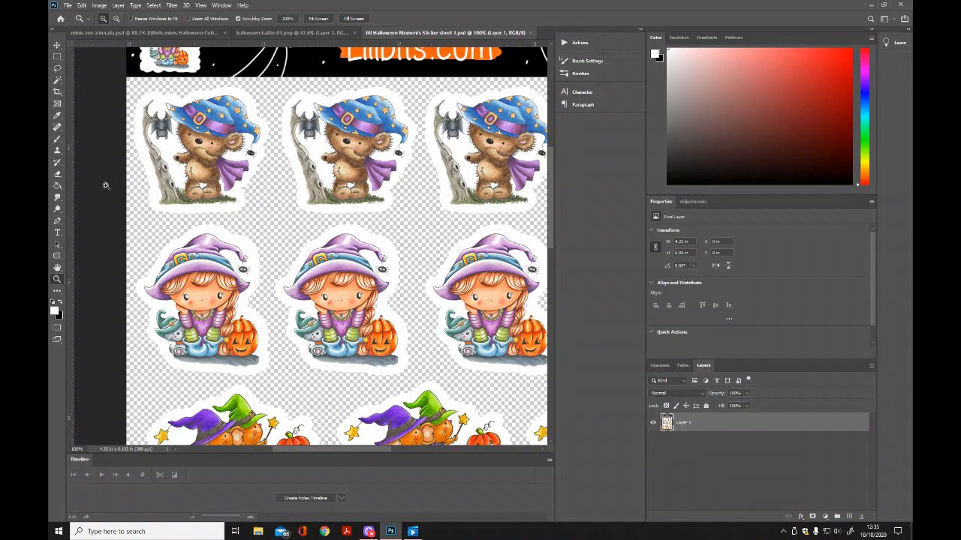
left_click(57, 69)
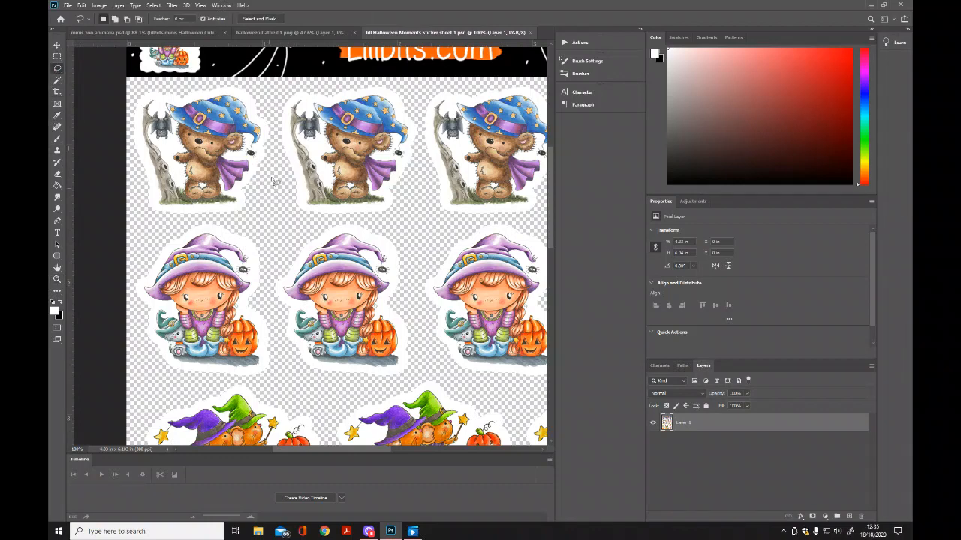
mouse_move(273, 182)
left_mouse_down()
mouse_move(272, 120)
mouse_move(239, 86)
mouse_move(150, 88)
mouse_move(123, 122)
mouse_move(125, 208)
mouse_move(142, 224)
mouse_move(239, 224)
mouse_move(274, 187)
left_mouse_up()
left_click(82, 5)
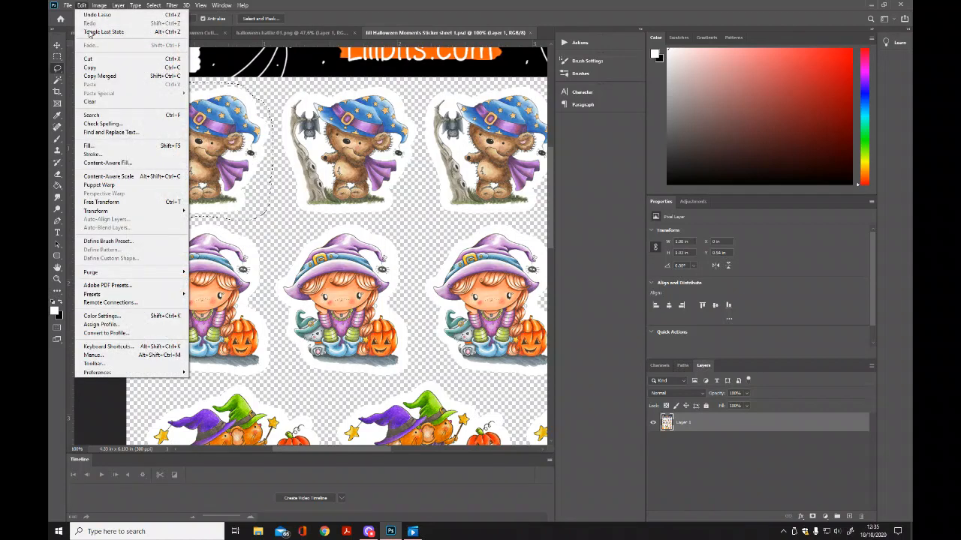
left_click(92, 68)
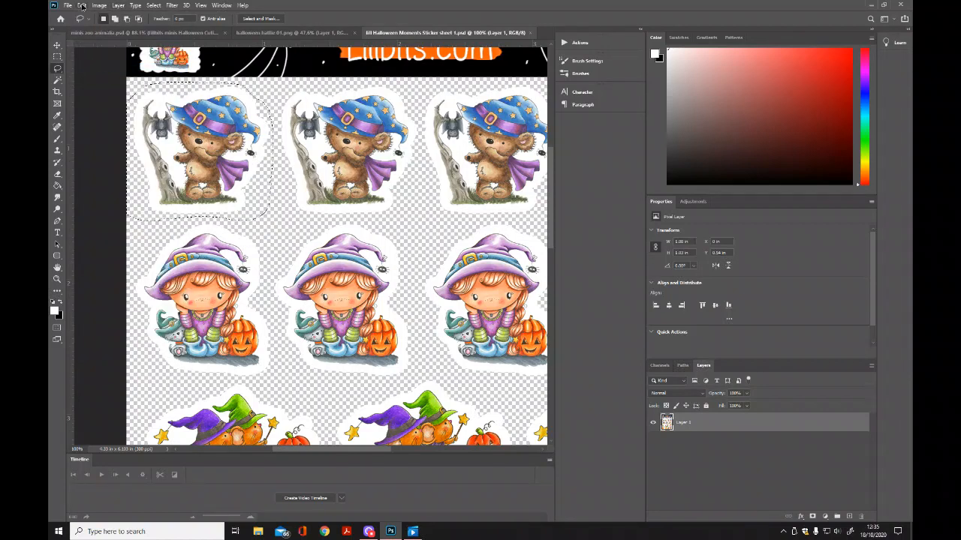
left_click(82, 5)
left_click(92, 68)
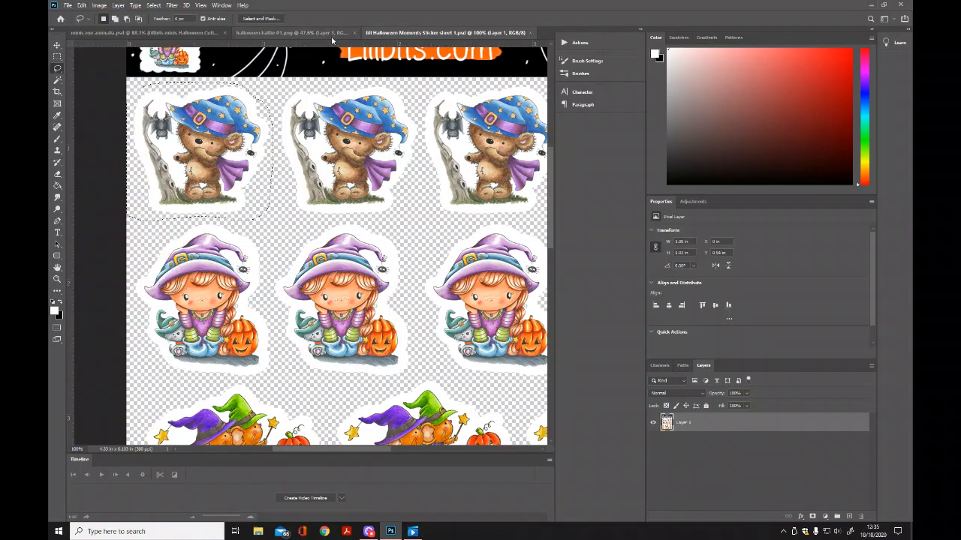
Paste the copied bear sticker into minis zoo animalia.psd as a new layer above the title text.
left_click(293, 33)
left_click(152, 32)
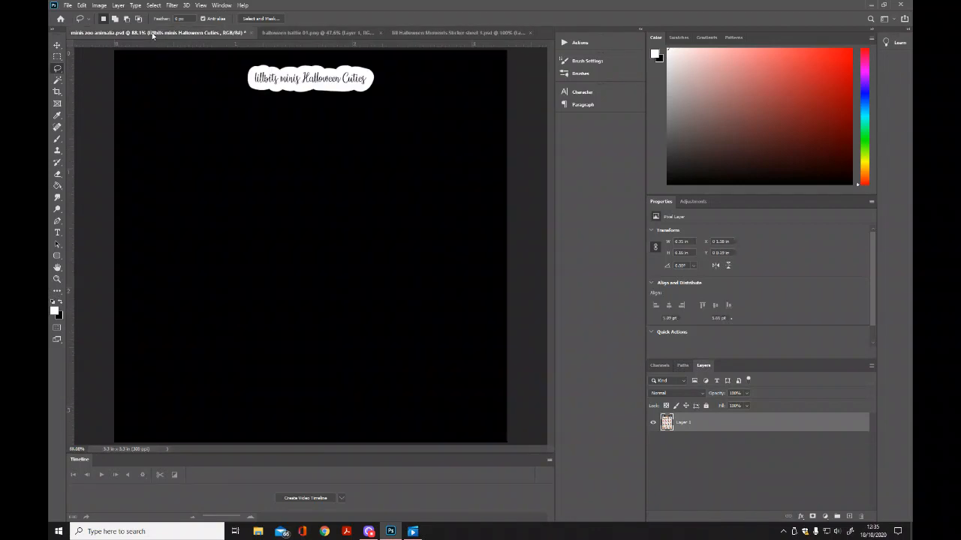
left_click(81, 5)
left_click(90, 84)
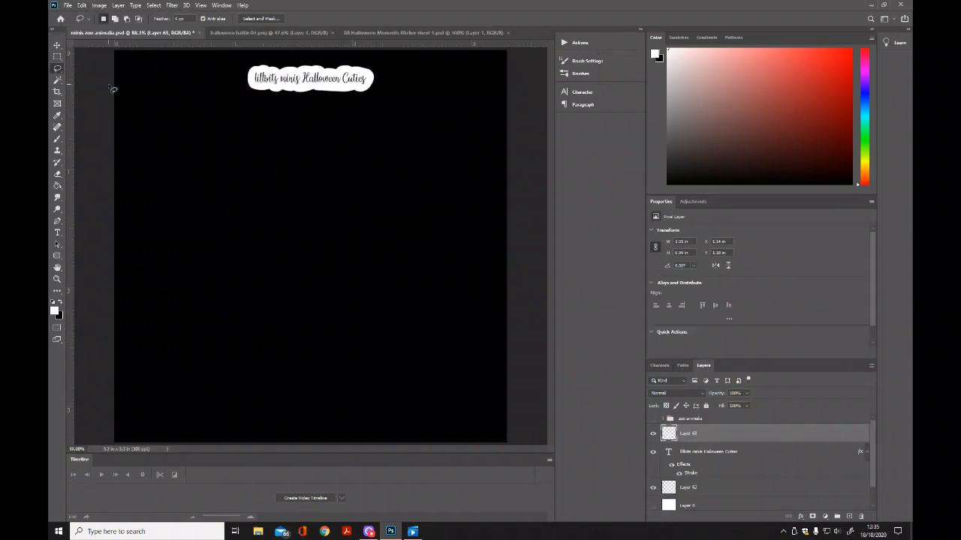
Position the pasted bear sticker centrally below the sheet title.
left_click(57, 45)
left_click_drag(335, 260, 358, 189)
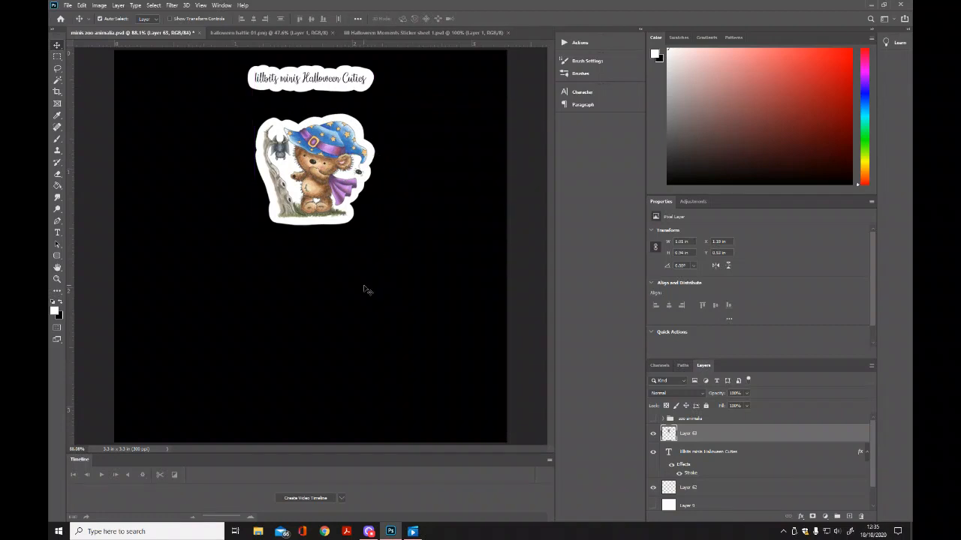
In halloween hattie 01.png, lasso the first large witch girl in the bottom row, including its white border, and copy it.
left_click(278, 33)
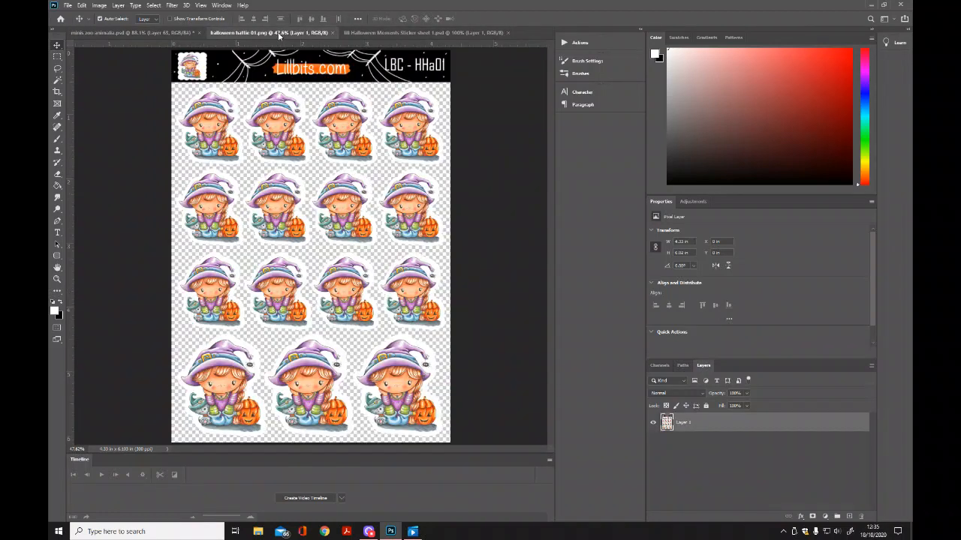
left_click(57, 68)
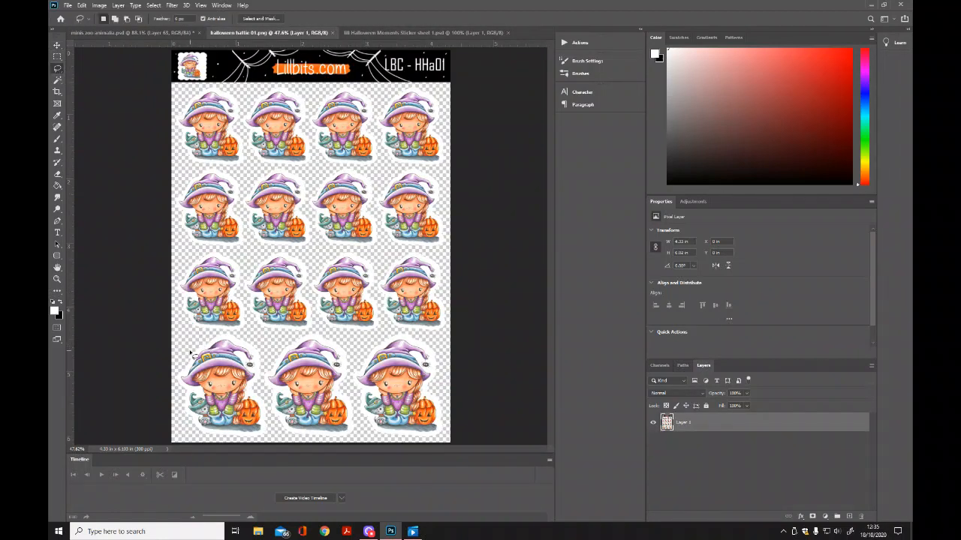
left_click(58, 280)
left_click(306, 336)
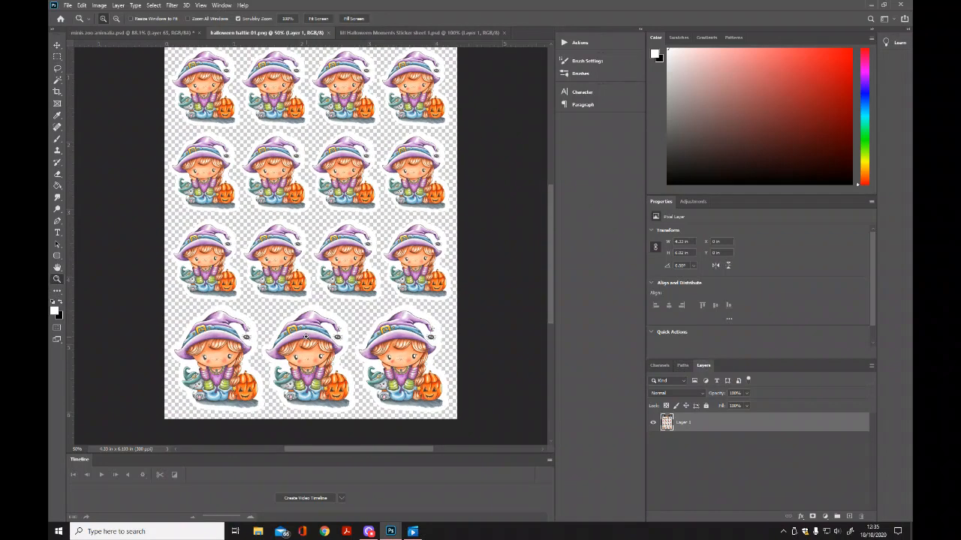
left_click(273, 307)
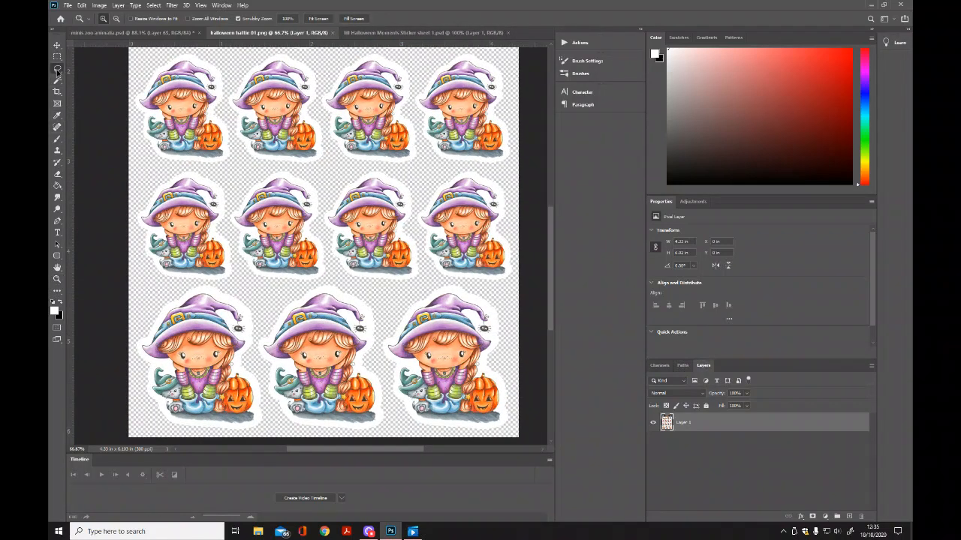
left_click(58, 68)
mouse_move(135, 324)
left_mouse_down()
mouse_move(130, 396)
mouse_move(167, 439)
mouse_move(250, 445)
mouse_move(267, 428)
mouse_move(250, 295)
mouse_move(185, 286)
mouse_move(132, 338)
left_mouse_up()
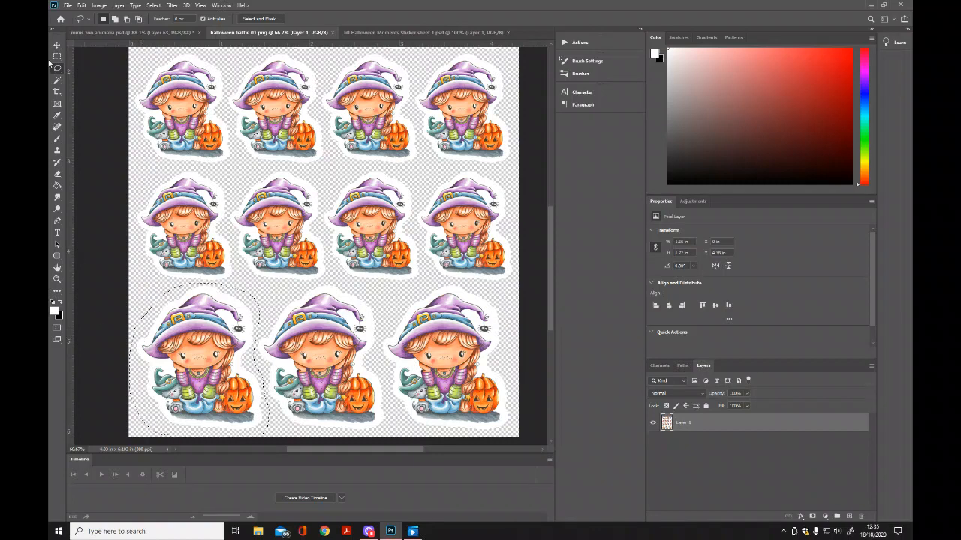
left_click(82, 5)
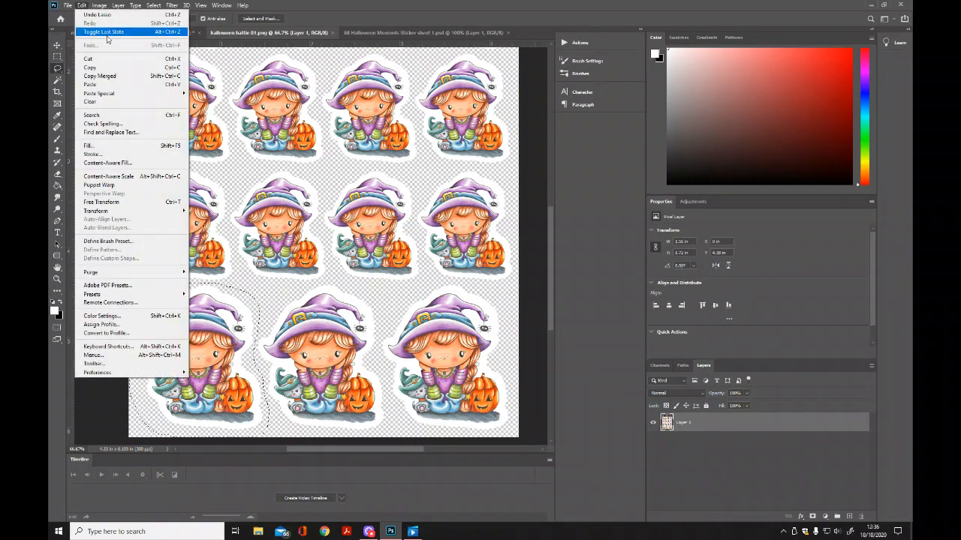
left_click(99, 75)
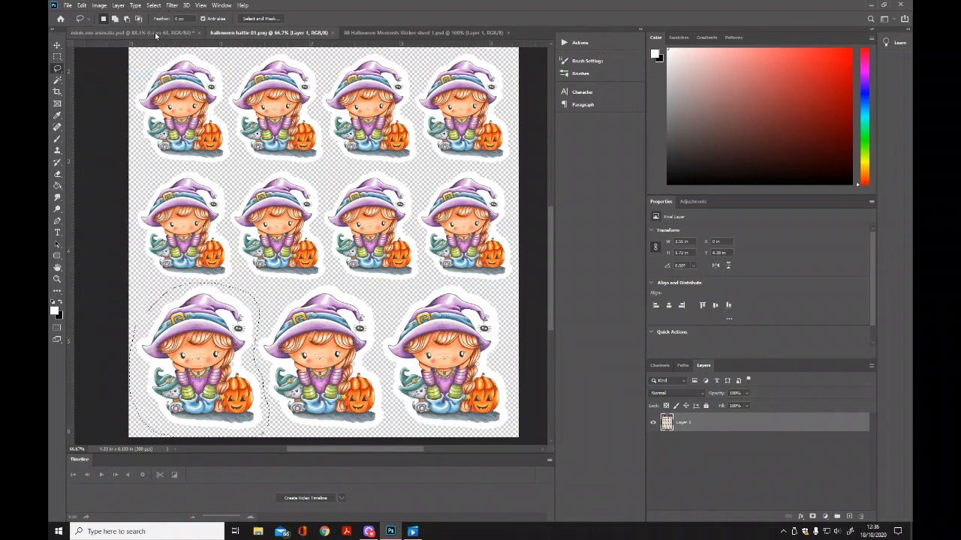
Paste the witch girl sticker into minis zoo animalia.psd and place it in the lower-left corner of the sheet.
left_click(156, 33)
left_click(82, 5)
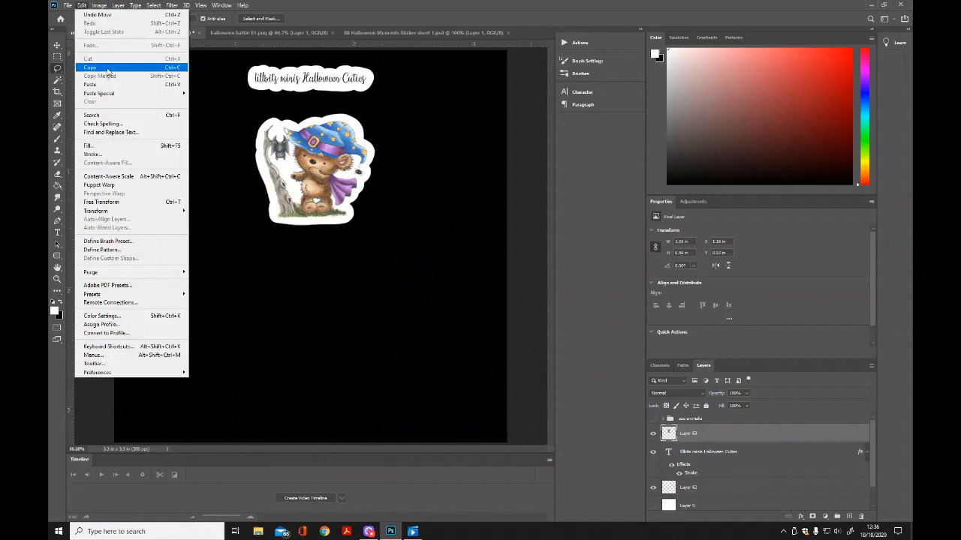
left_click(97, 84)
left_click(57, 45)
left_click_drag(222, 244, 115, 330)
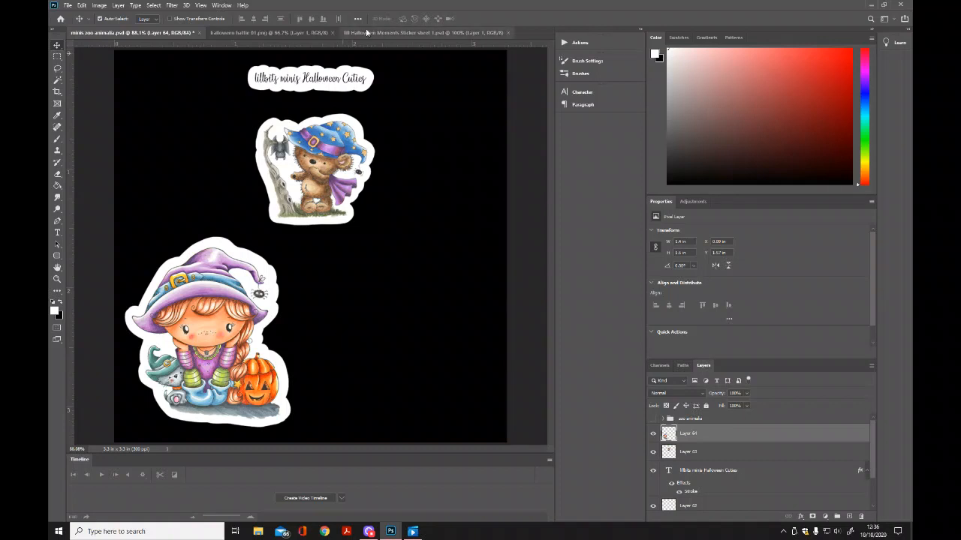
left_click(316, 33)
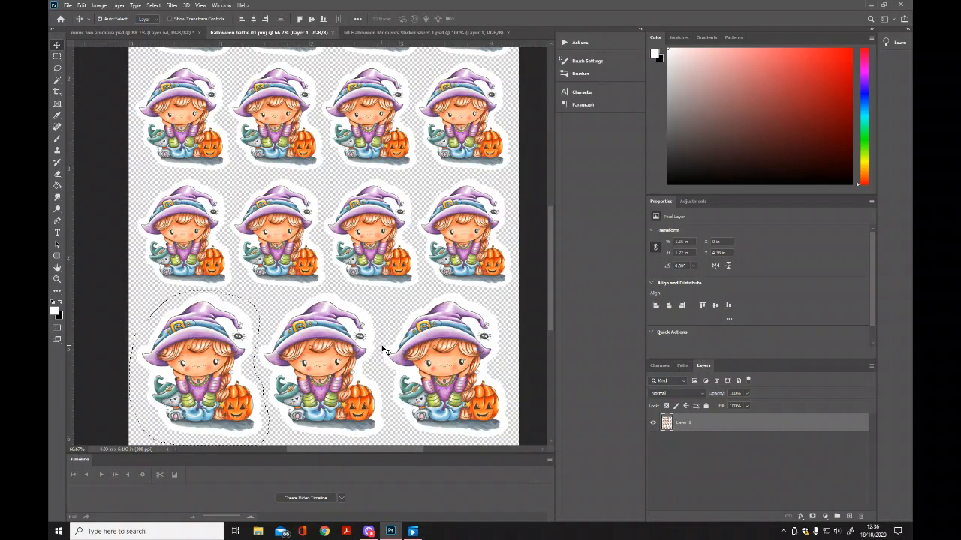
scroll(251, 182, "up", 2)
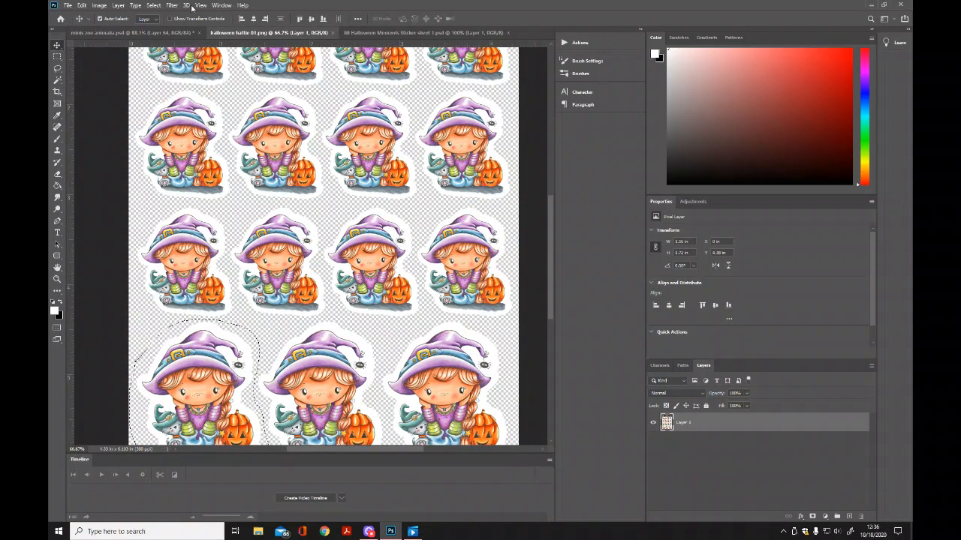
left_click(145, 35)
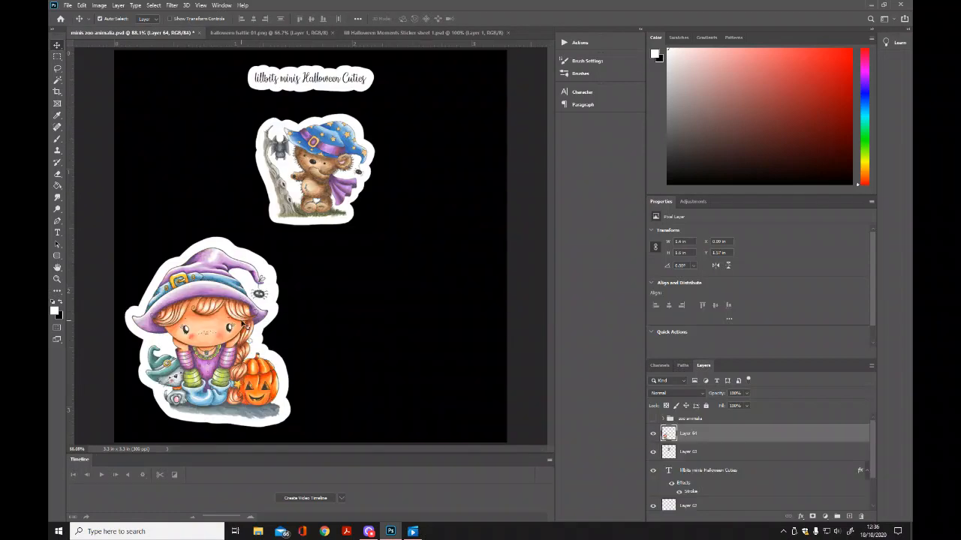
Scale the witch girl sticker down proportionally to about 1.21 in wide, keeping its lower-left corner in place.
key("ctrl+t")
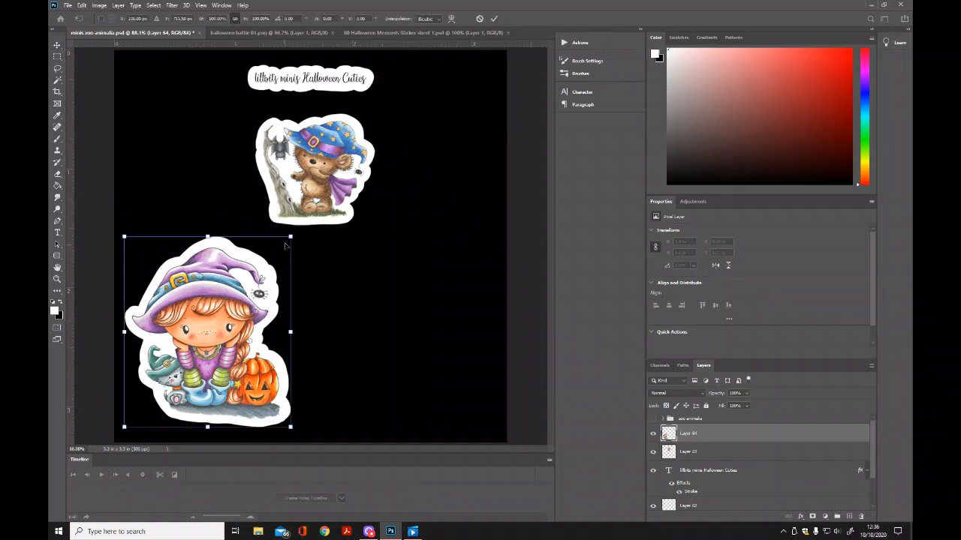
left_click_drag(290, 236, 268, 262)
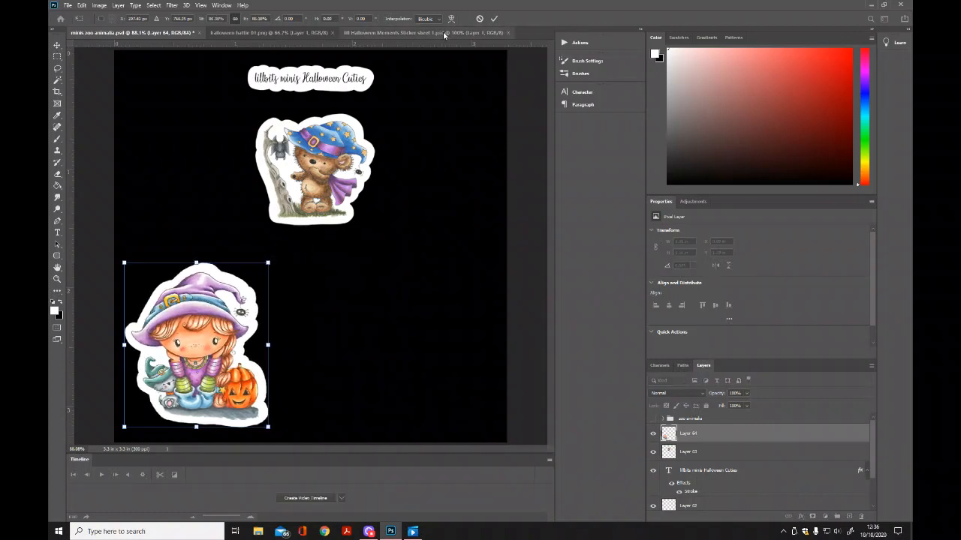
left_click(494, 21)
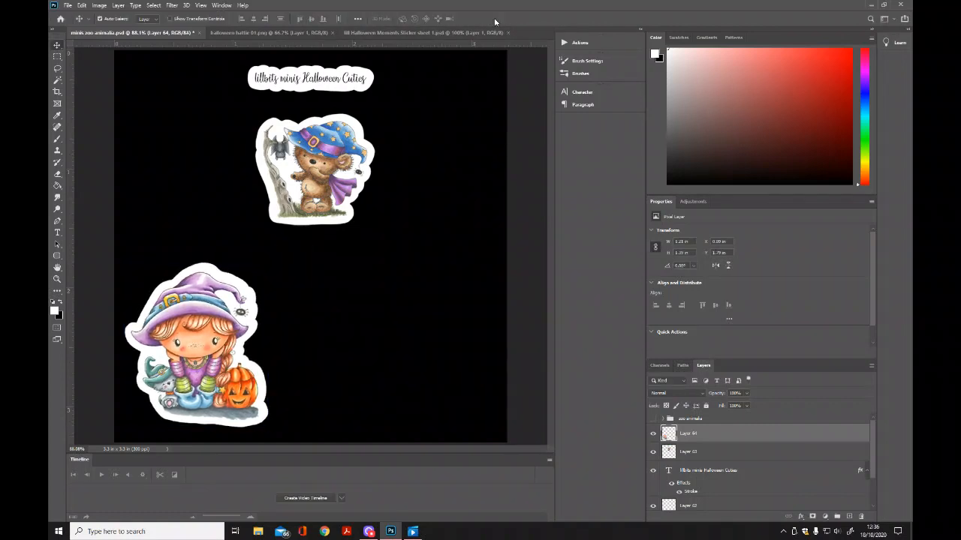
In the Halloween Moments sheet, replace the old selection with a lasso around the second mice-on-broomstick sticker, including its white border, and copy it.
left_click(366, 33)
scroll(386, 236, "down", 3)
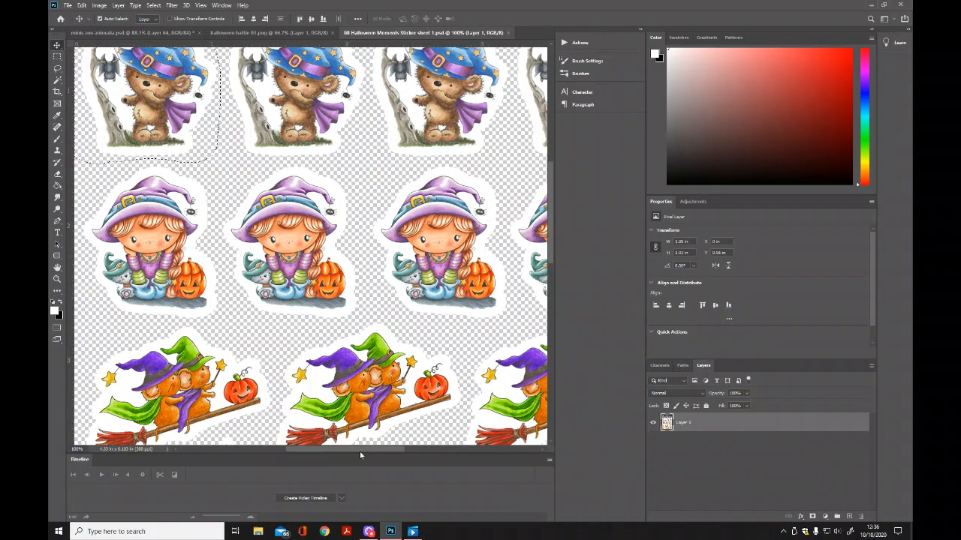
left_click_drag(361, 452, 382, 456)
scroll(383, 371, "down", 4)
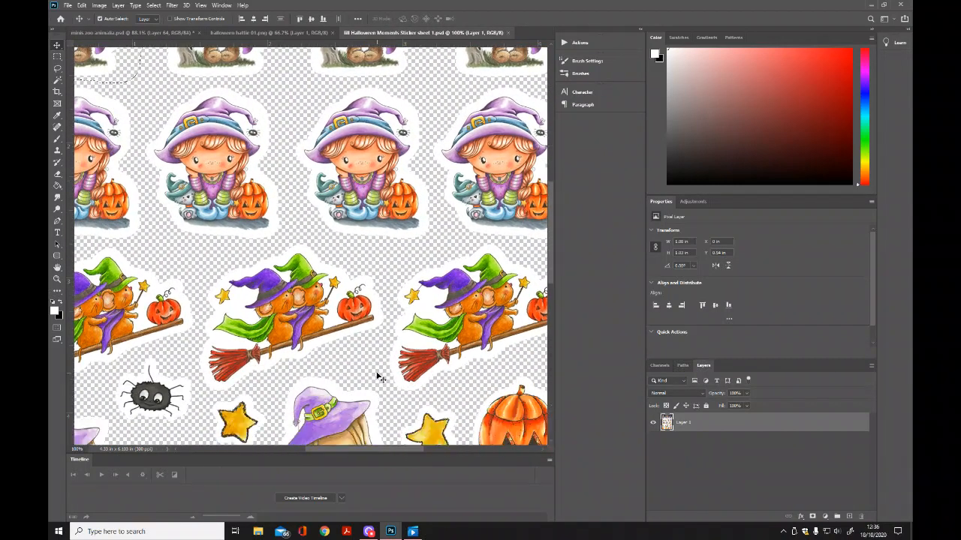
left_click(57, 68)
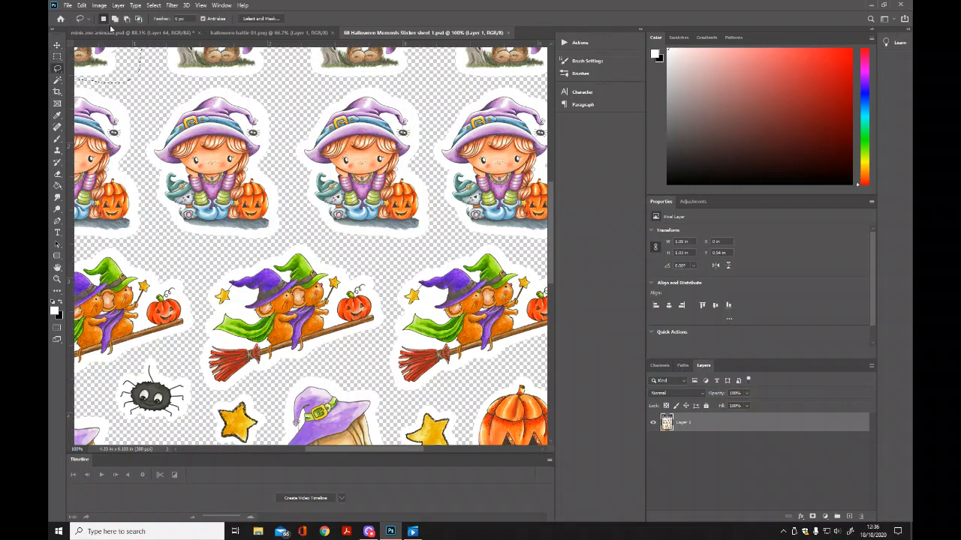
left_click(153, 5)
left_click(169, 24)
mouse_move(193, 350)
left_mouse_down()
mouse_move(198, 384)
mouse_move(221, 399)
left_mouse_up()
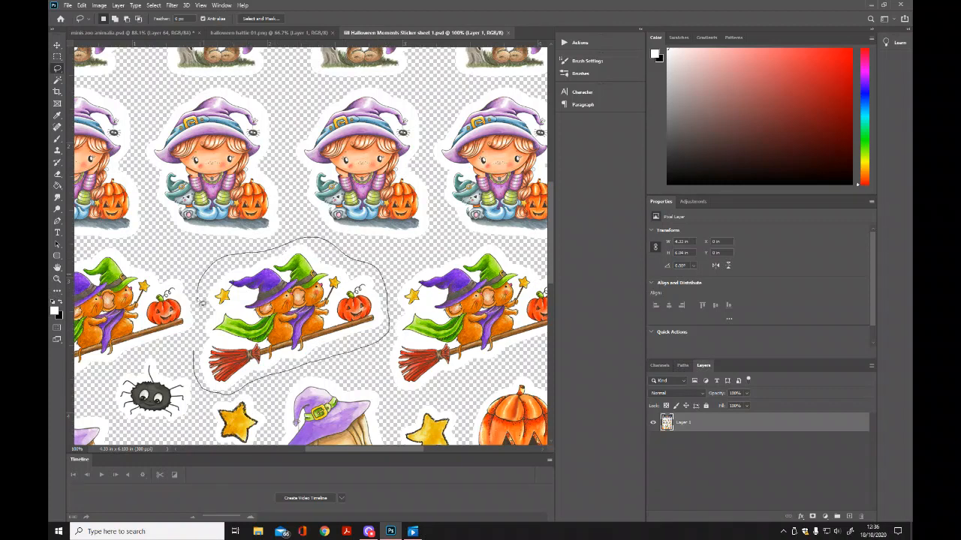
left_click_drag(194, 358, 196, 361)
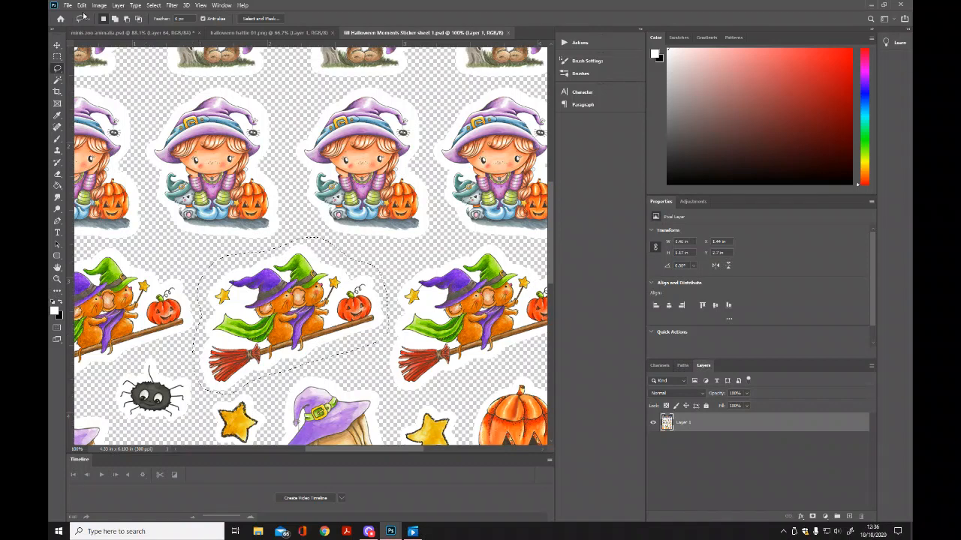
left_click(82, 5)
left_click(113, 67)
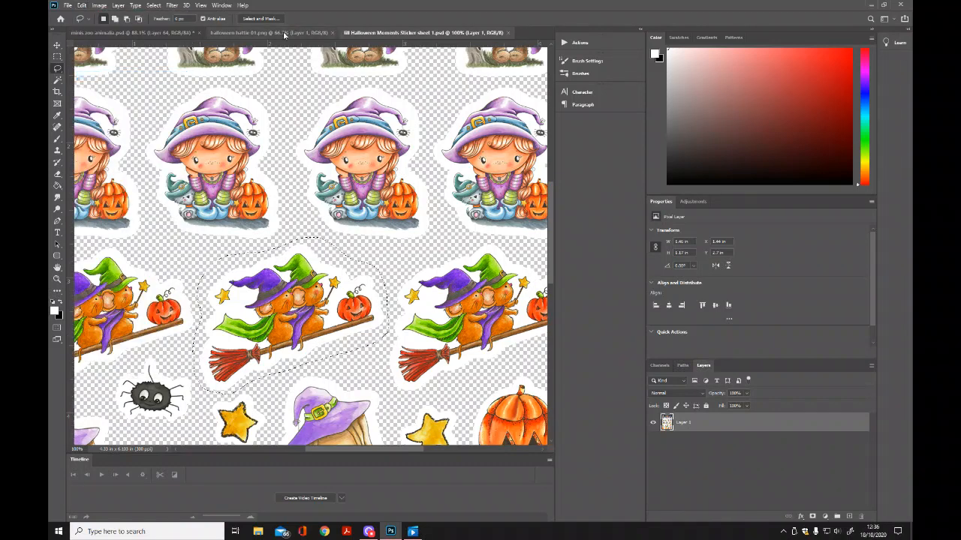
Paste the mice-on-broomstick sticker into minis zoo animalia.psd and place it in the lower-right corner of the sheet.
left_click(259, 32)
left_click(163, 33)
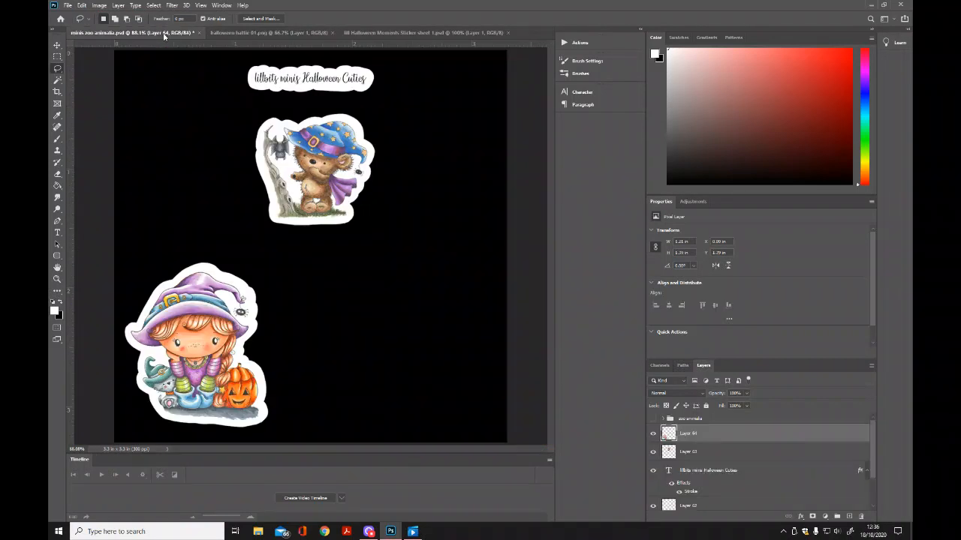
left_click(80, 6)
left_click(102, 83)
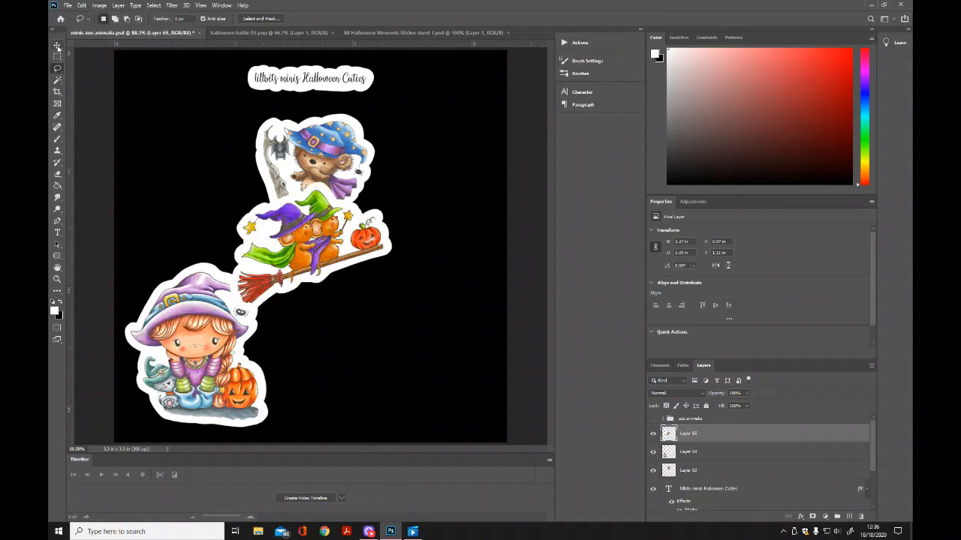
key("v")
left_click_drag(297, 246, 396, 361)
Nudge the mice-on-broomstick sticker slightly up and left, away from the sheet's right edge.
left_click(57, 278)
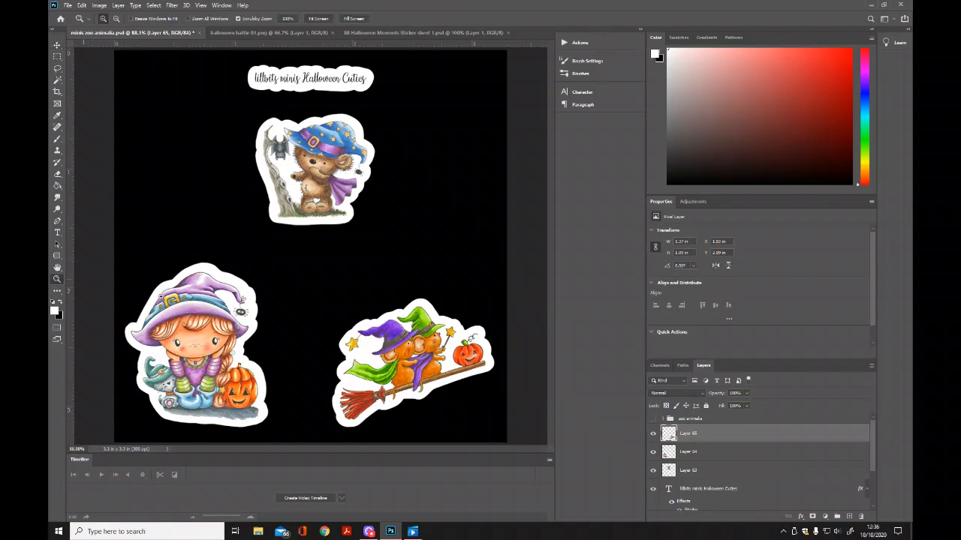
left_click(443, 360)
left_click_drag(392, 452, 410, 453)
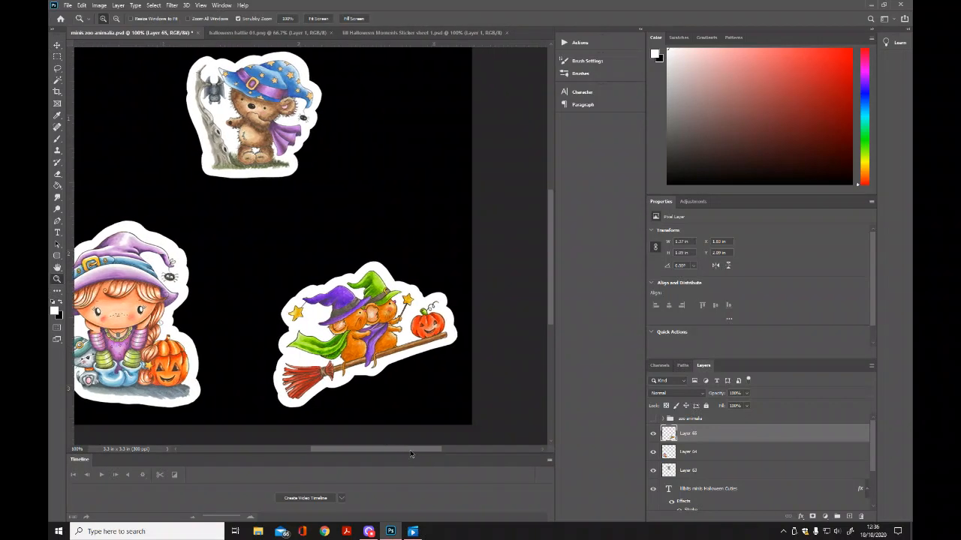
left_click(57, 46)
left_click_drag(395, 317, 383, 312)
In the Halloween Moments sheet, lasso the pumpkin in the bottom row, including its white border, and copy it.
left_click(403, 34)
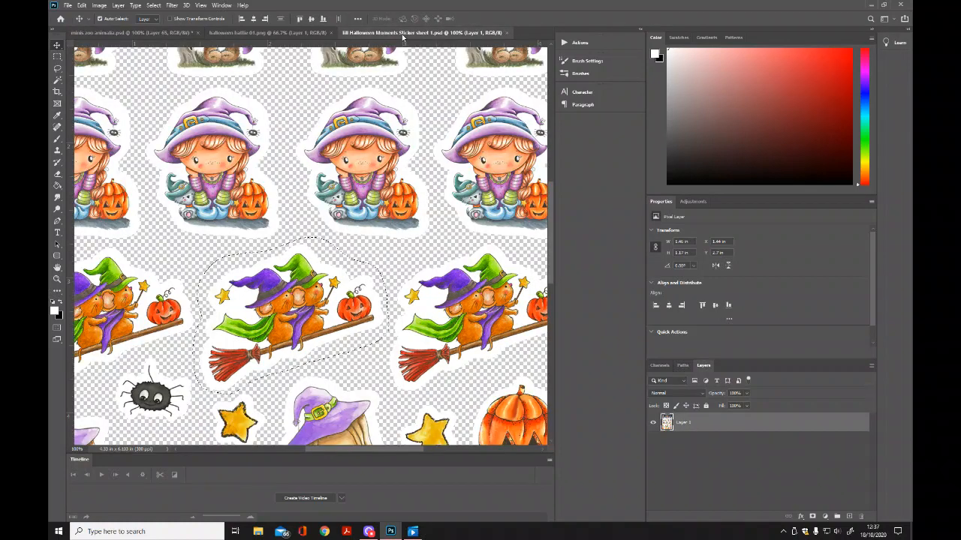
scroll(491, 232, "down", 3)
scroll(492, 249, "down", 3)
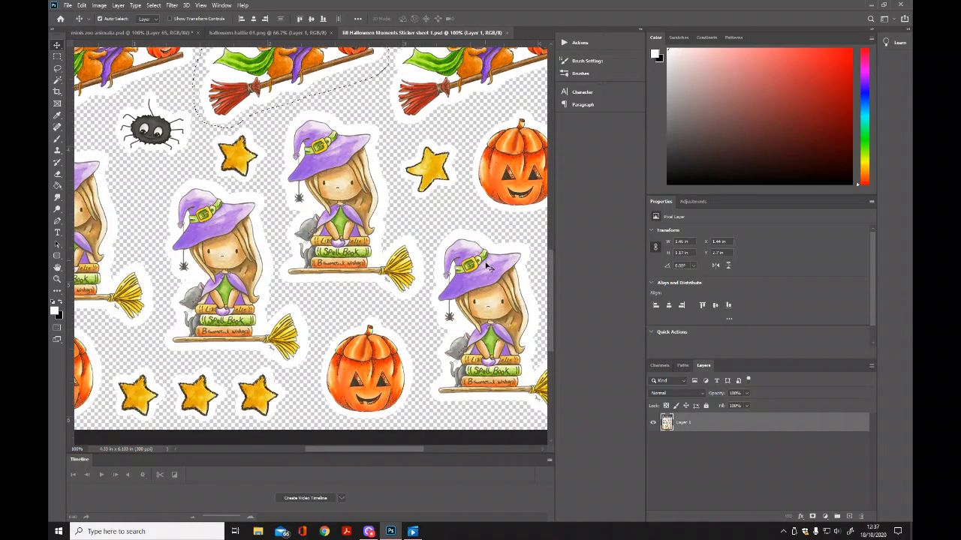
left_click_drag(358, 447, 388, 449)
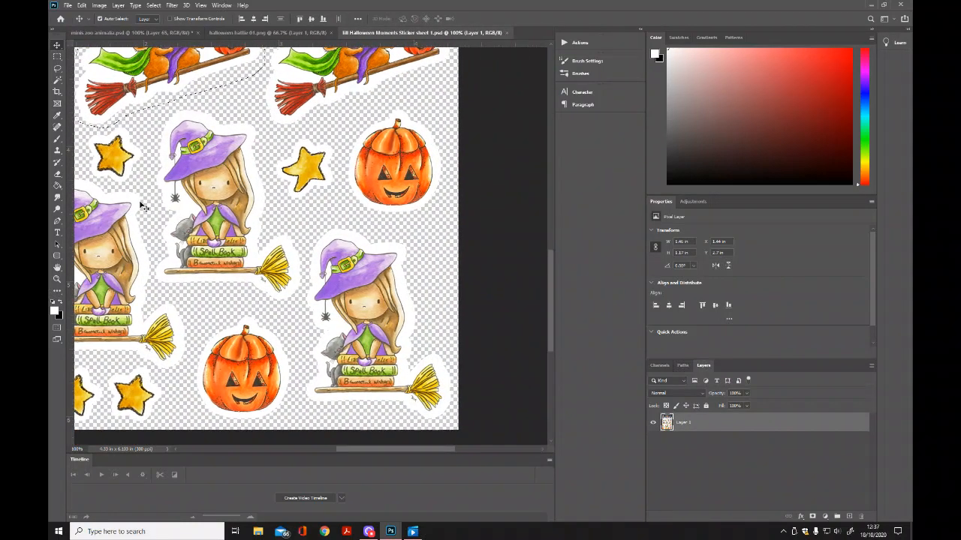
left_click(57, 69)
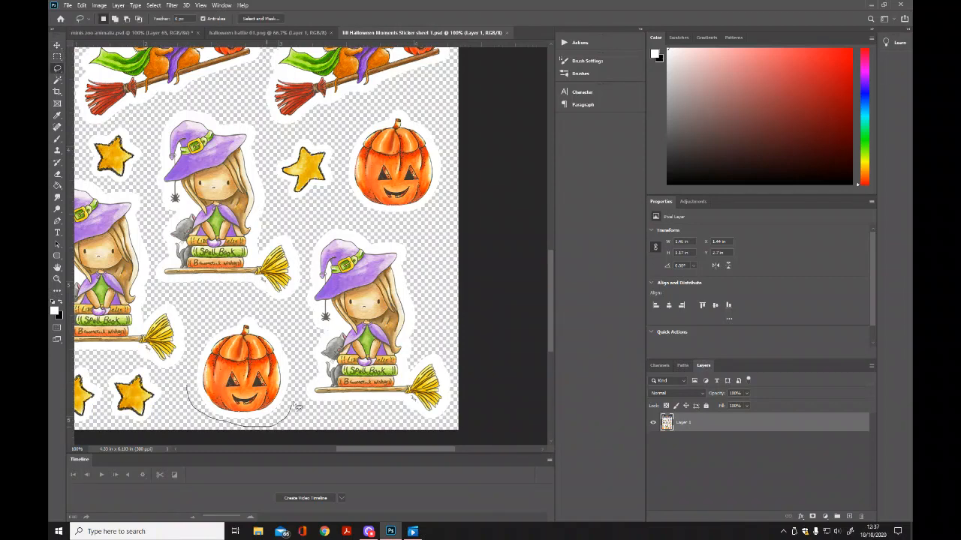
left_click_drag(195, 363, 203, 406)
left_click(82, 5)
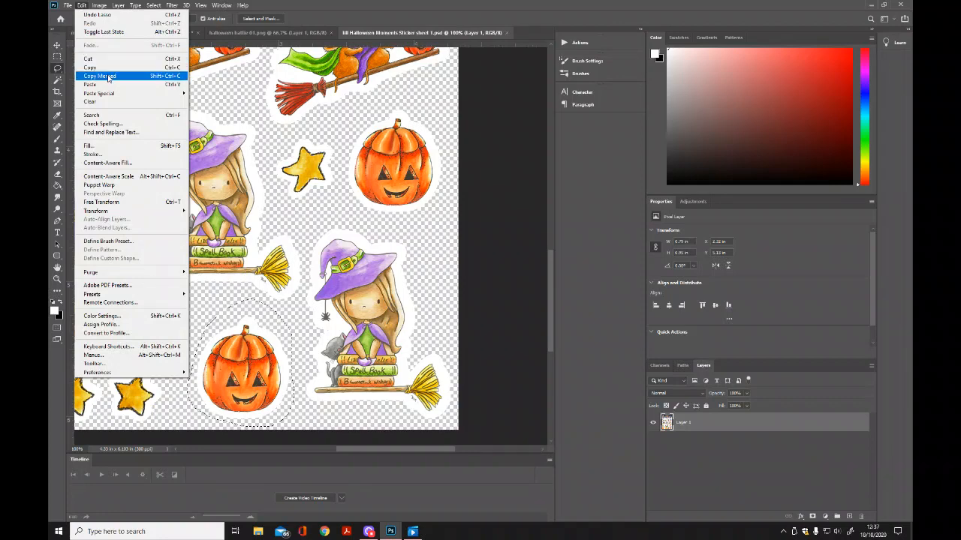
left_click(107, 76)
Paste the pumpkin sticker into minis zoo animalia.psd and place it to the right of the bear.
left_click(259, 32)
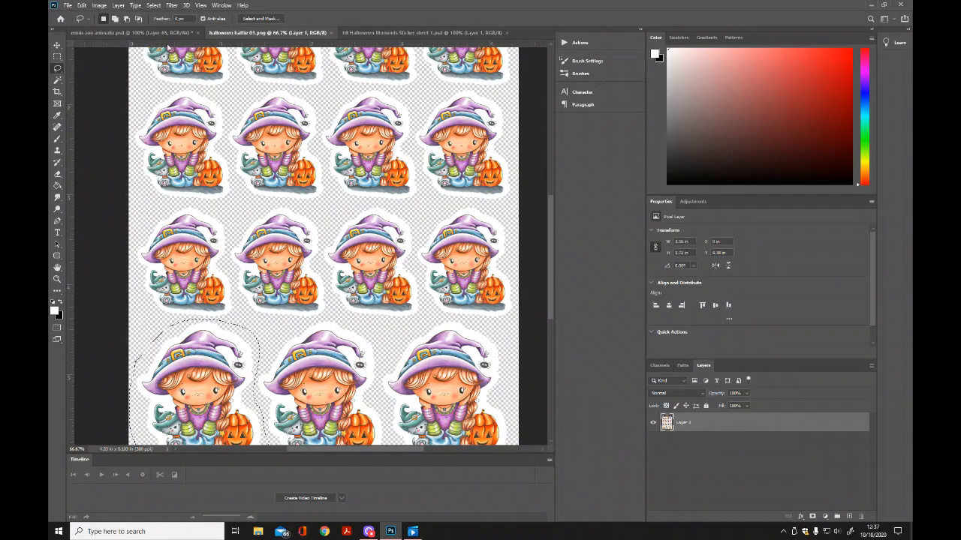
left_click(153, 34)
left_click(82, 5)
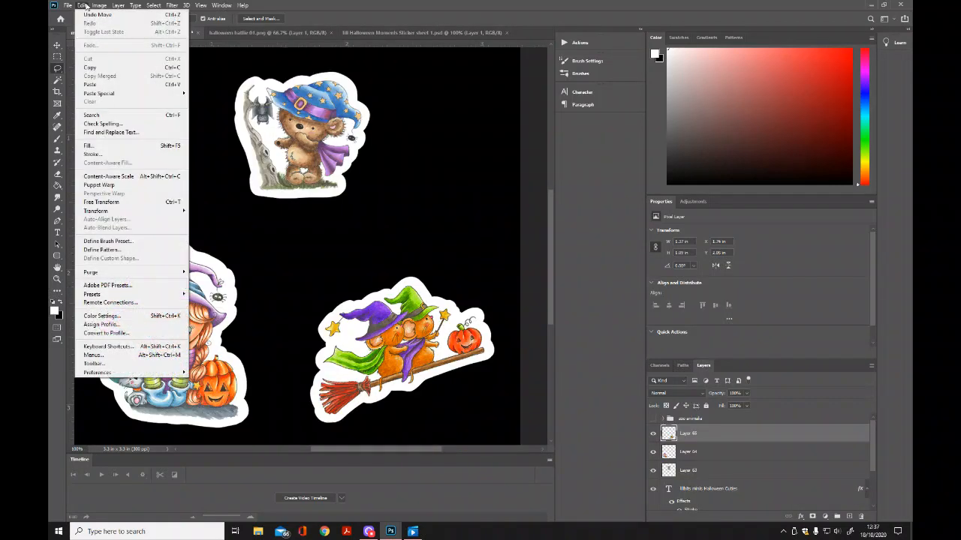
left_click(104, 84)
key("v")
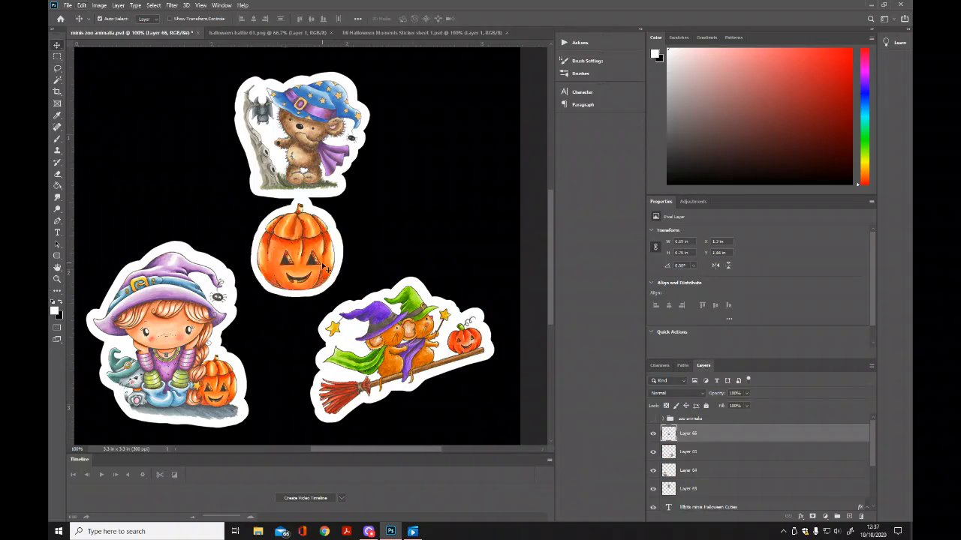
left_click_drag(321, 262, 450, 174)
scroll(555, 281, "up", 3)
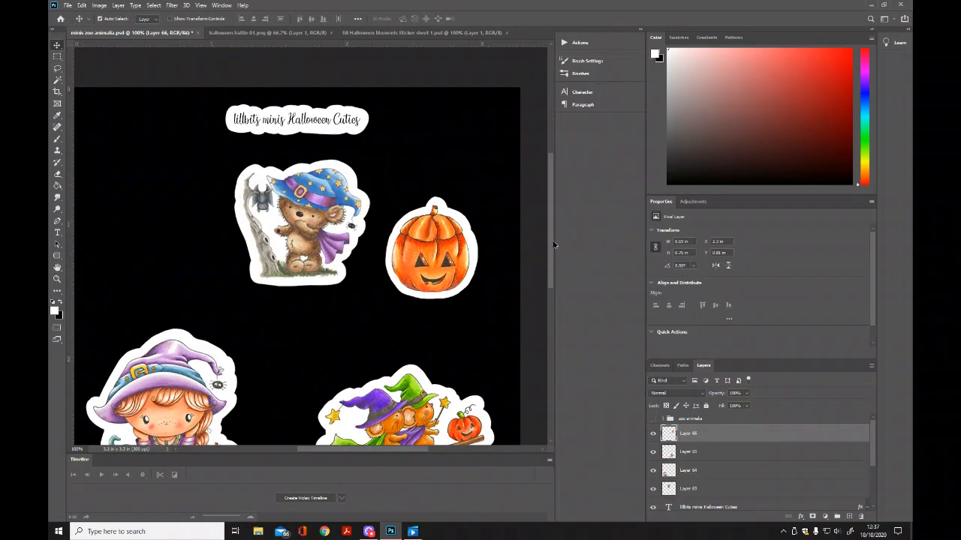
In the Halloween Moments sheet, lasso the uppermost girl sitting on books and a broomstick, including her white border, and copy her.
scroll(559, 282, "down", 4)
left_click(436, 33)
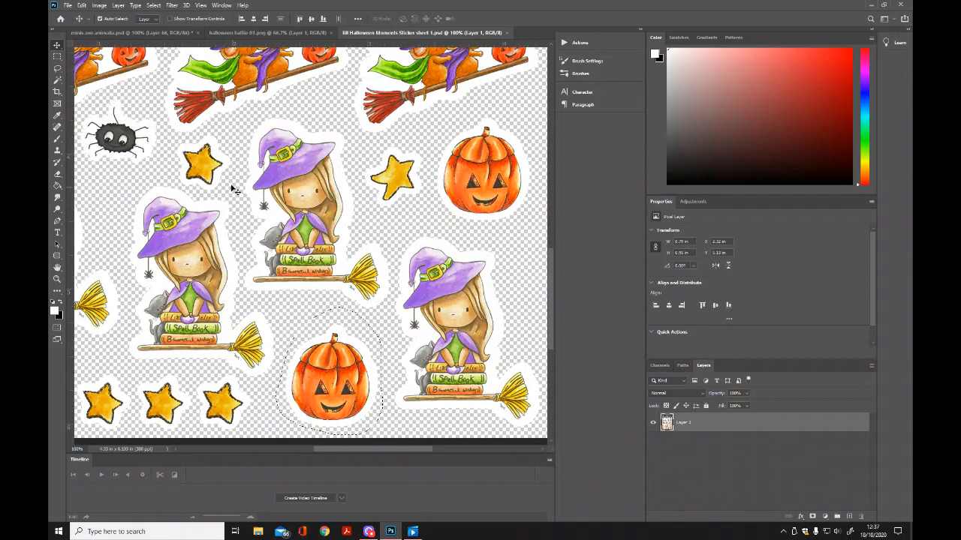
left_click(58, 69)
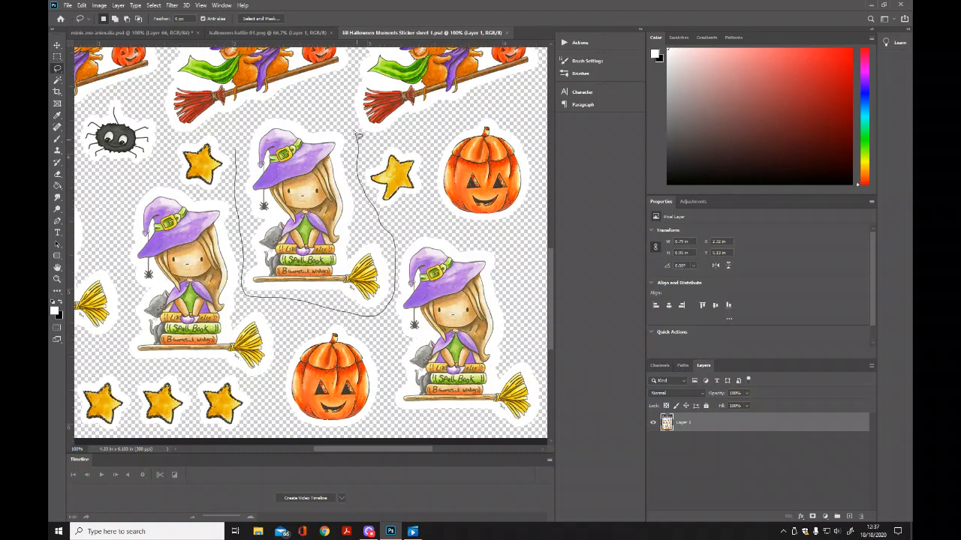
left_click_drag(240, 152, 240, 147)
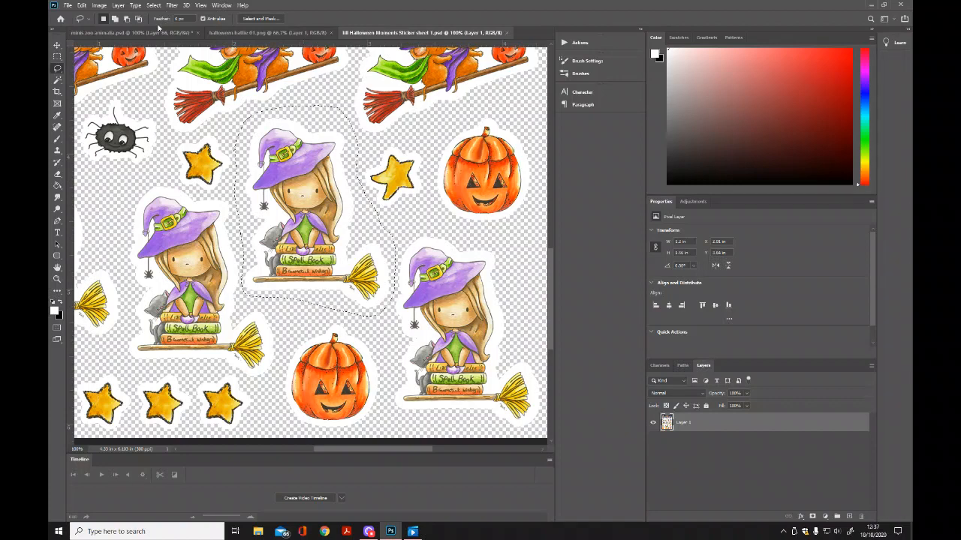
Paste the broomstick girl into minis zoo animalia.psd, place her in the sheet's upper-left corner, and nudge the bear slightly right and up.
left_click(132, 32)
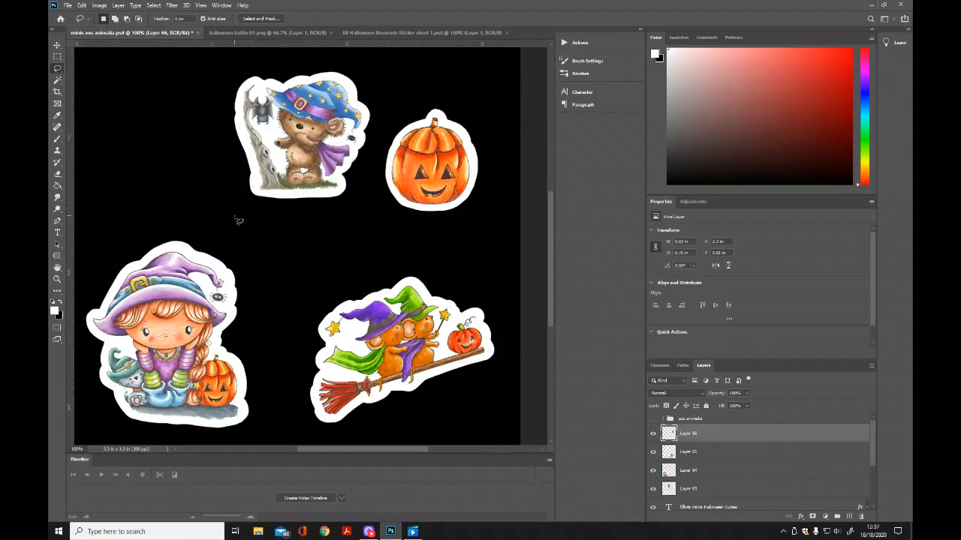
key("ctrl+v")
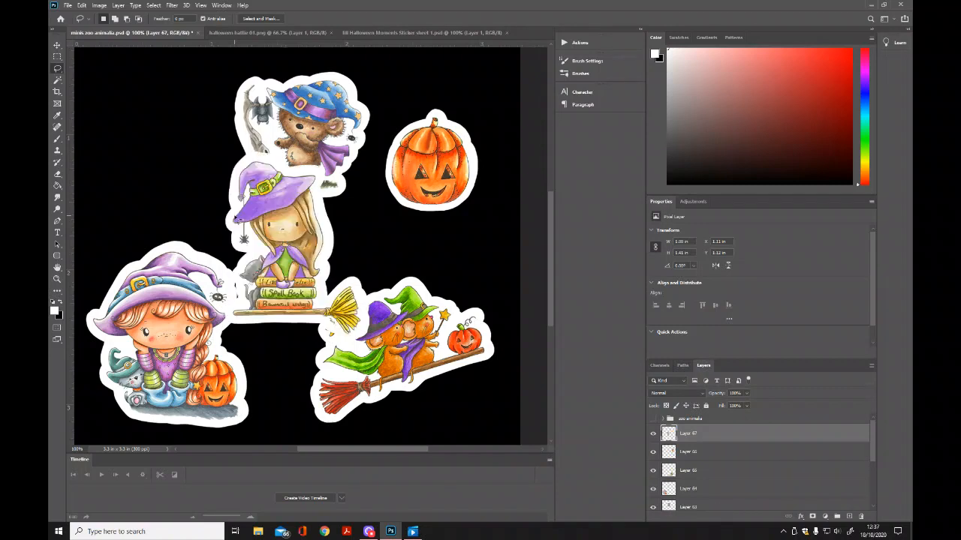
left_click(57, 46)
left_click_drag(325, 259, 183, 164)
scroll(211, 159, "up", 3)
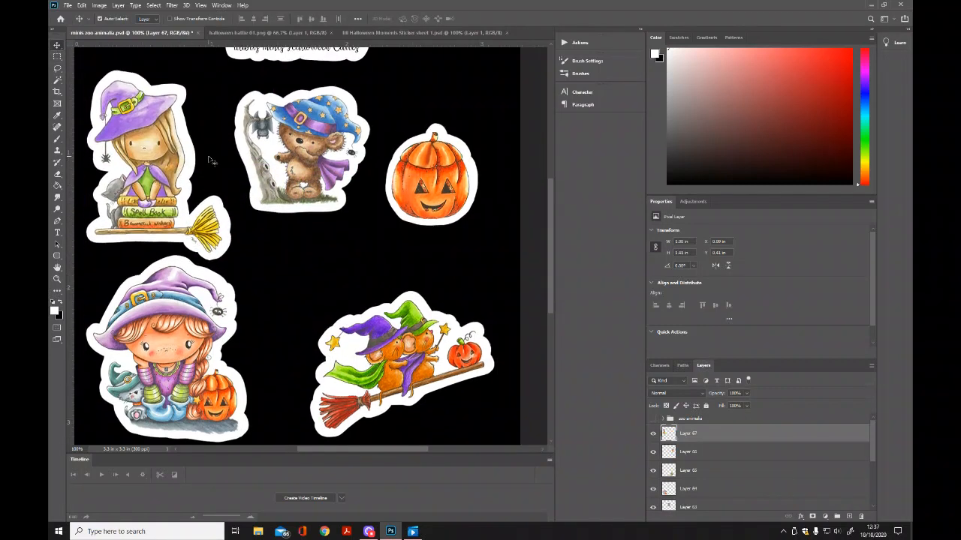
left_click_drag(193, 225, 193, 201)
mouse_move(343, 449)
left_mouse_down()
mouse_move(325, 459)
mouse_move(355, 452)
mouse_move(338, 455)
left_mouse_up()
left_click_drag(144, 207, 145, 199)
left_click_drag(309, 190, 316, 184)
scroll(301, 351, "down", 3)
scroll(302, 351, "up", 4)
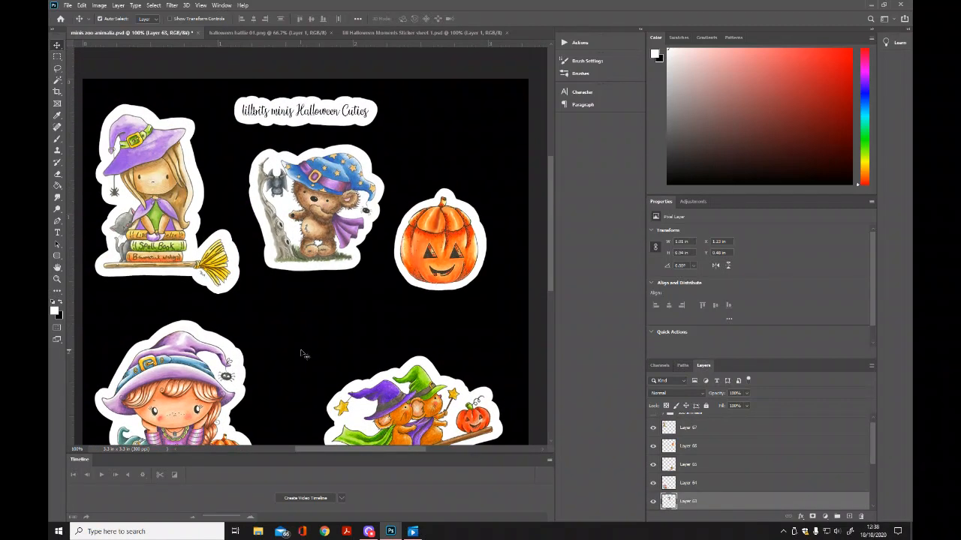
Swap the two girl stickers, placing the girl with the cat in the upper-left corner and the broomstick girl in the lower-left.
scroll(304, 354, "down", 1)
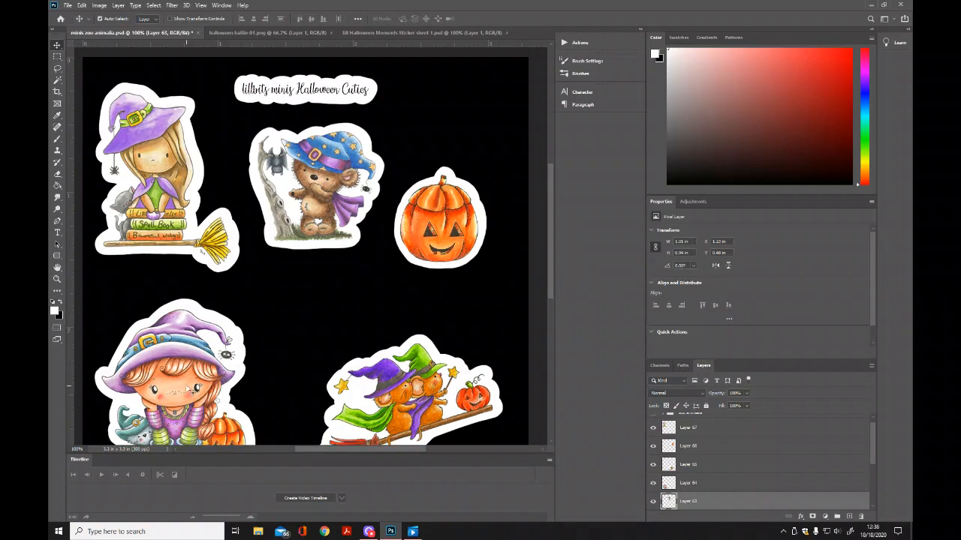
left_click_drag(188, 388, 188, 162)
left_click_drag(130, 132, 187, 337)
scroll(330, 284, "down", 4)
scroll(551, 320, "up", 5)
left_click_drag(223, 218, 221, 212)
Move the bear to the upper-right corner and the pumpkin between the broomstick girl and the mice, nudging the mice slightly right.
left_click_drag(304, 193, 439, 137)
left_click_drag(465, 261, 305, 365)
left_click_drag(553, 284, 553, 338)
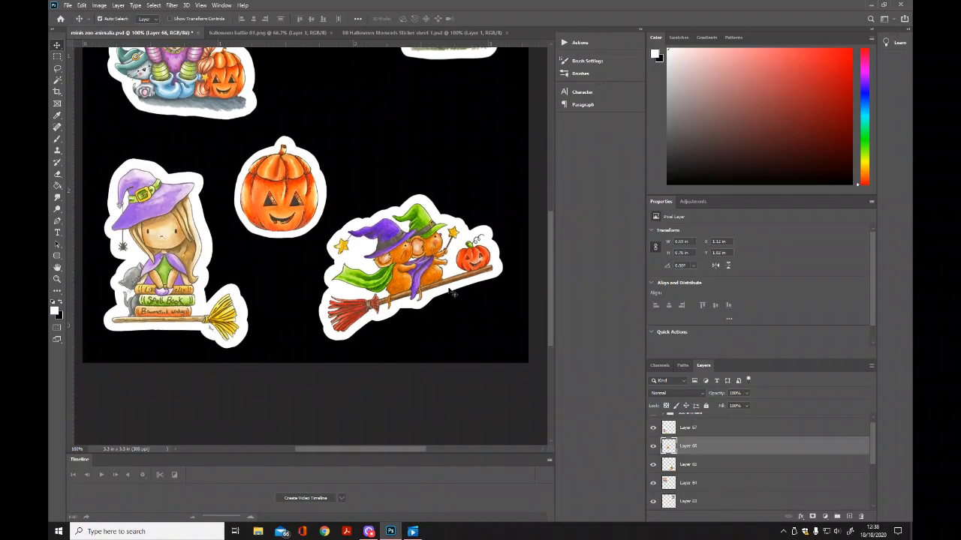
left_click_drag(453, 293, 440, 277)
left_click_drag(279, 192, 279, 213)
left_click_drag(552, 298, 548, 224)
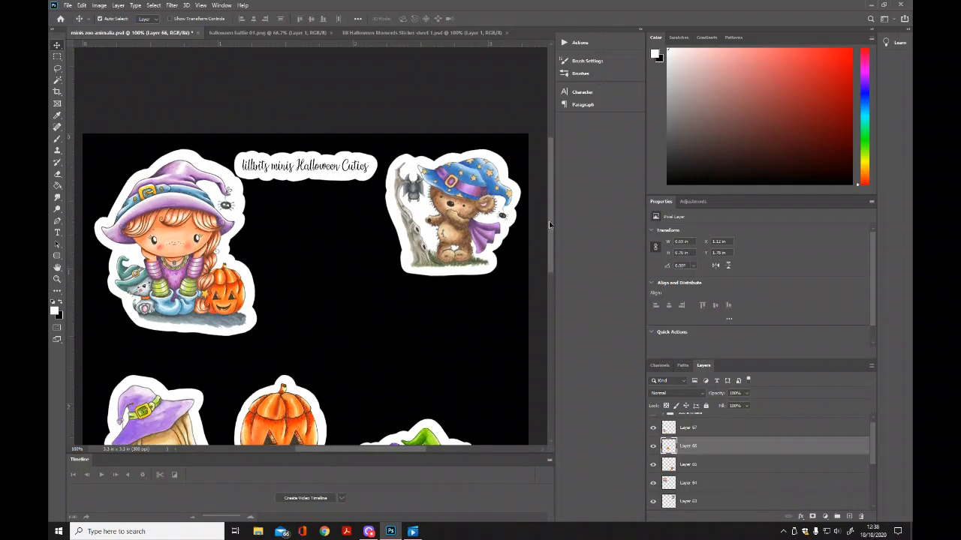
Nudge the girl-with-cat sticker slightly left and scale it down proportionally to about 1.1 in wide.
left_click_drag(150, 261, 146, 261)
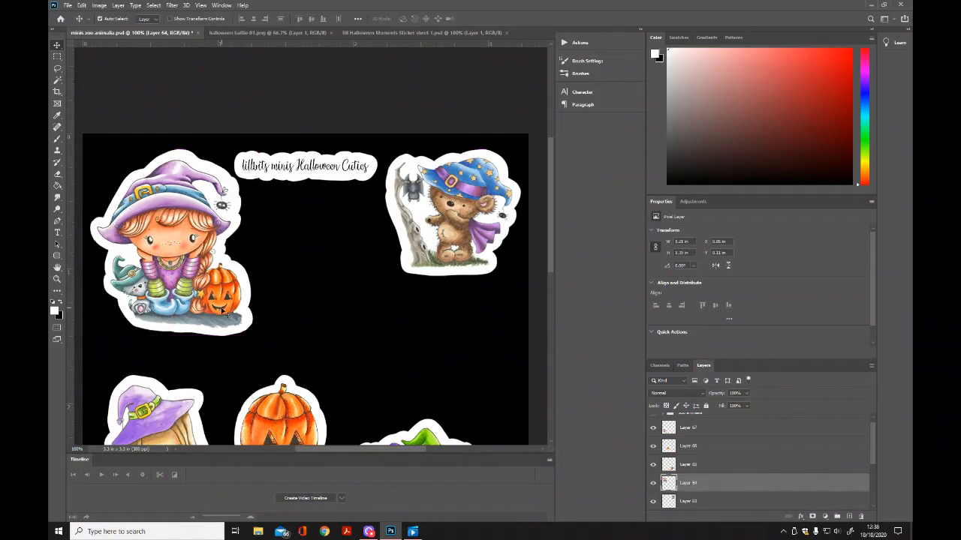
key("ctrl+t")
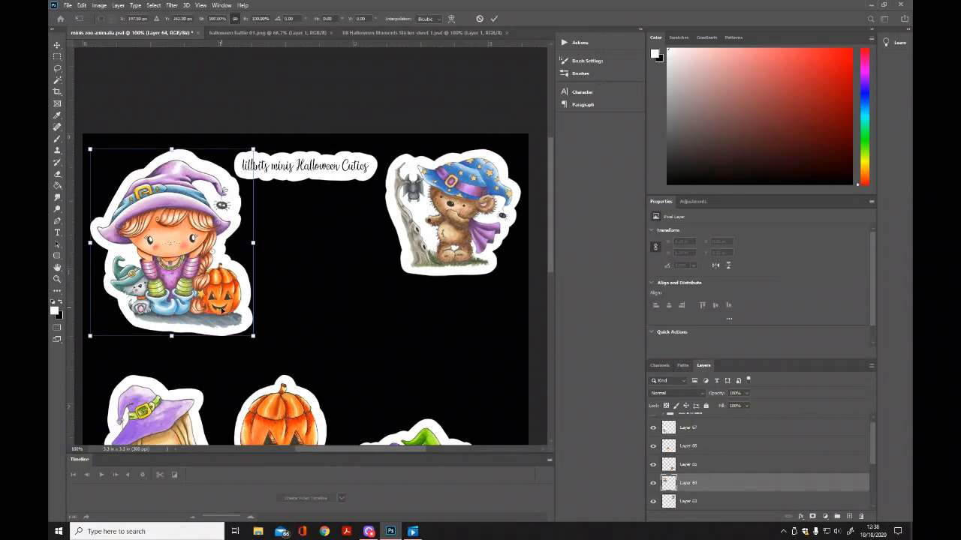
left_click_drag(256, 340, 218, 298)
left_click(494, 19)
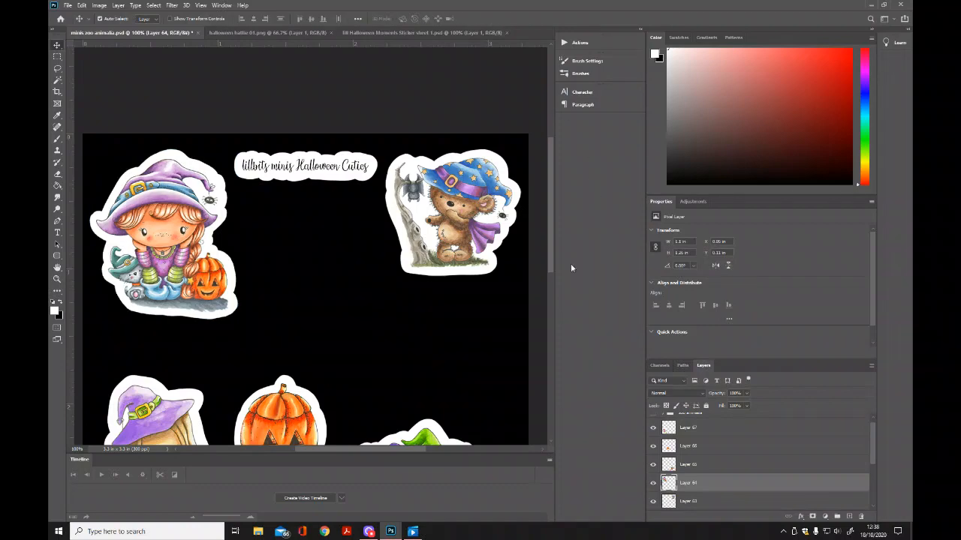
mouse_move(551, 261)
left_mouse_down()
mouse_move(559, 314)
mouse_move(557, 267)
left_mouse_up()
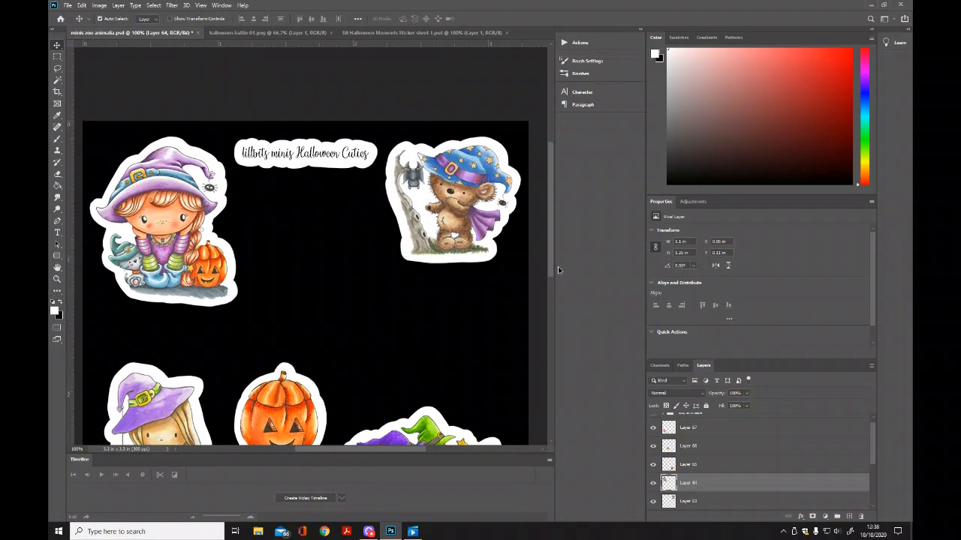
In the Halloween Moments sheet, lasso the row of three stars beside the bottom pumpkin, including their white borders, and copy them.
left_click(420, 33)
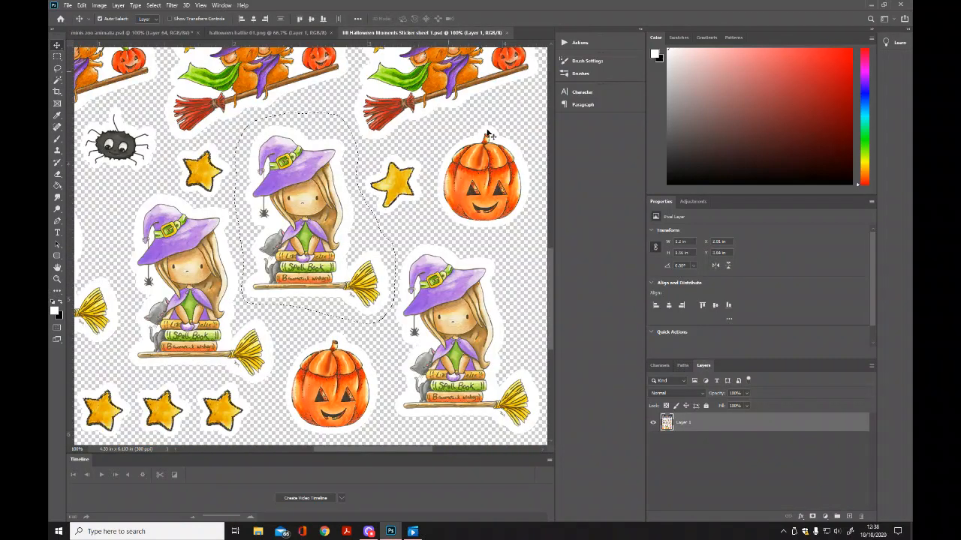
left_click(57, 68)
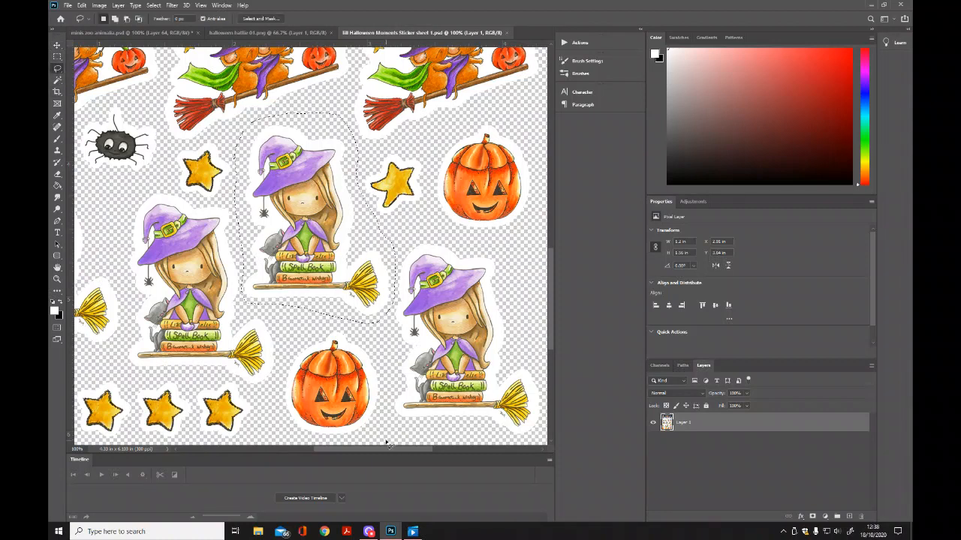
left_click_drag(393, 446, 358, 473)
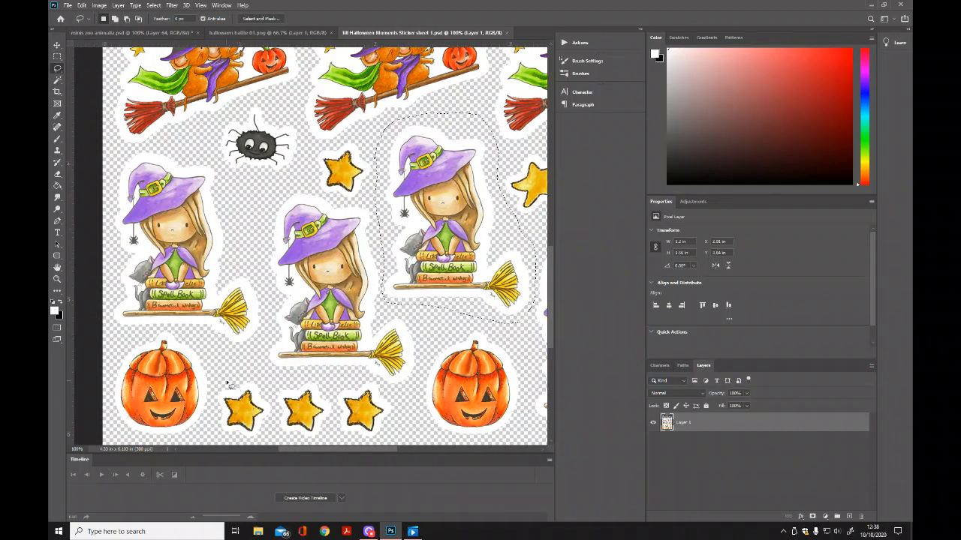
left_click_drag(218, 378, 210, 418)
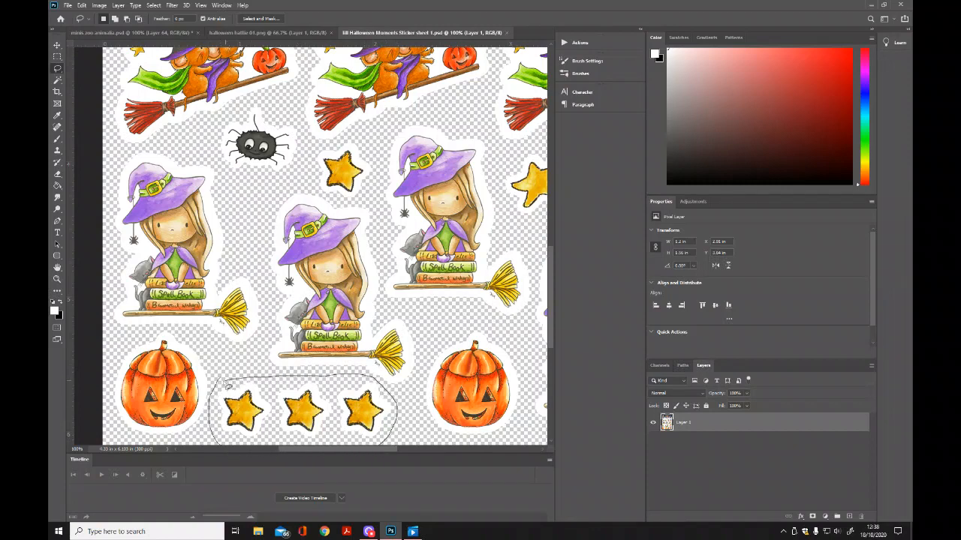
left_click_drag(228, 385, 216, 379)
left_click(83, 6)
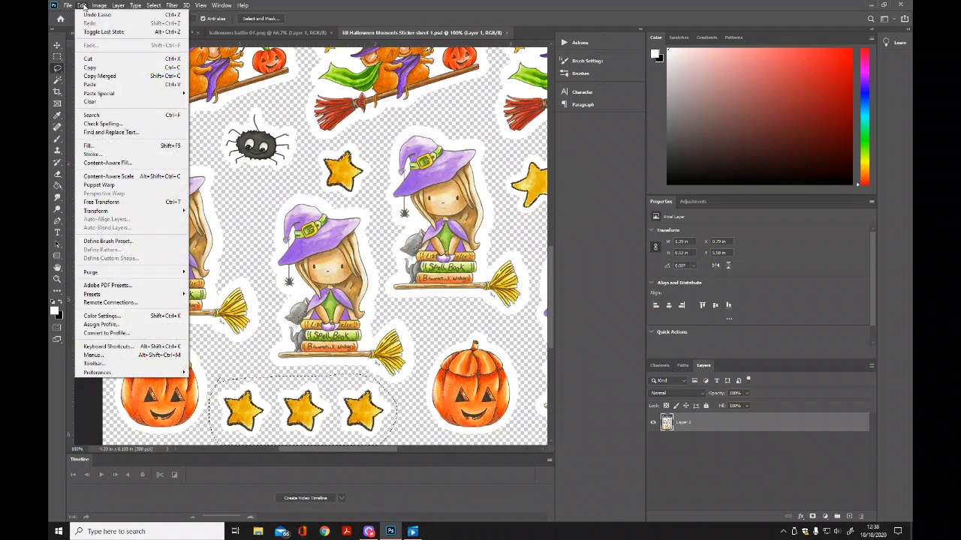
left_click(99, 76)
Paste the three stars into minis zoo animalia.psd, place them above the mice, and fit the whole sheet in view.
left_click(176, 35)
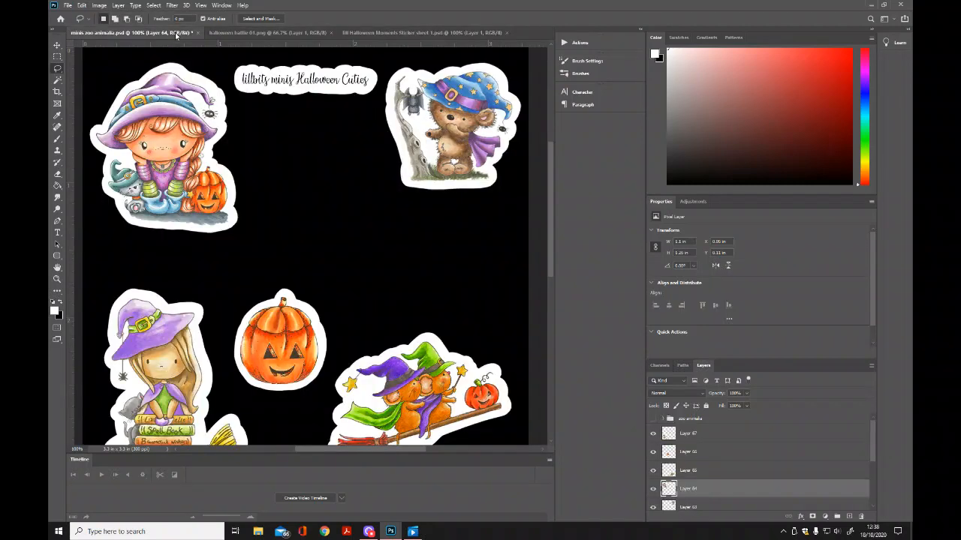
left_click(81, 6)
left_click(97, 86)
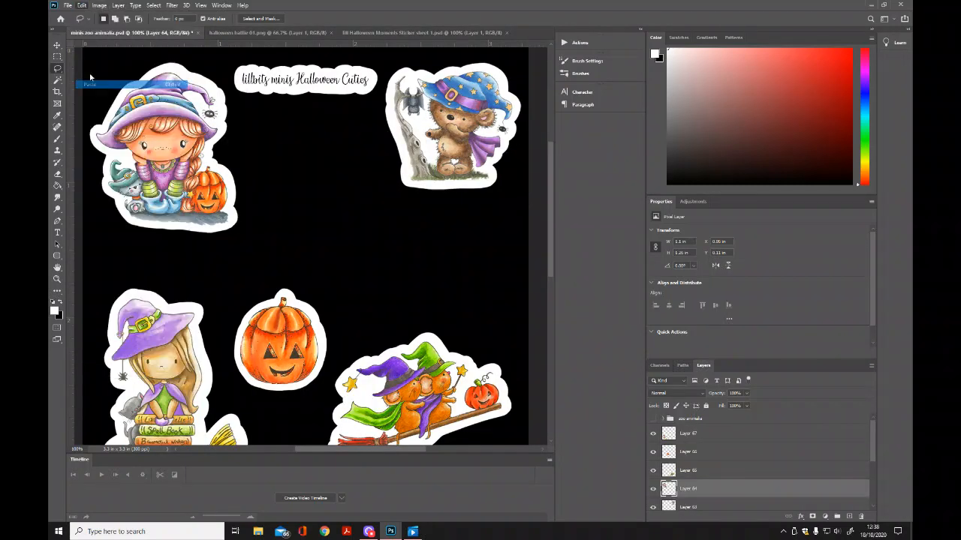
key("v")
left_click_drag(339, 245, 449, 275)
left_click(58, 280)
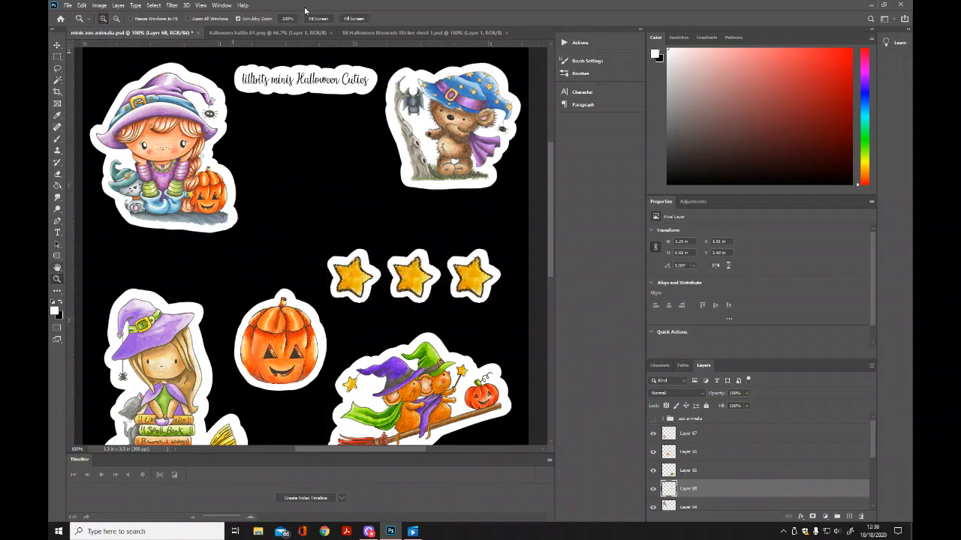
left_click(323, 20)
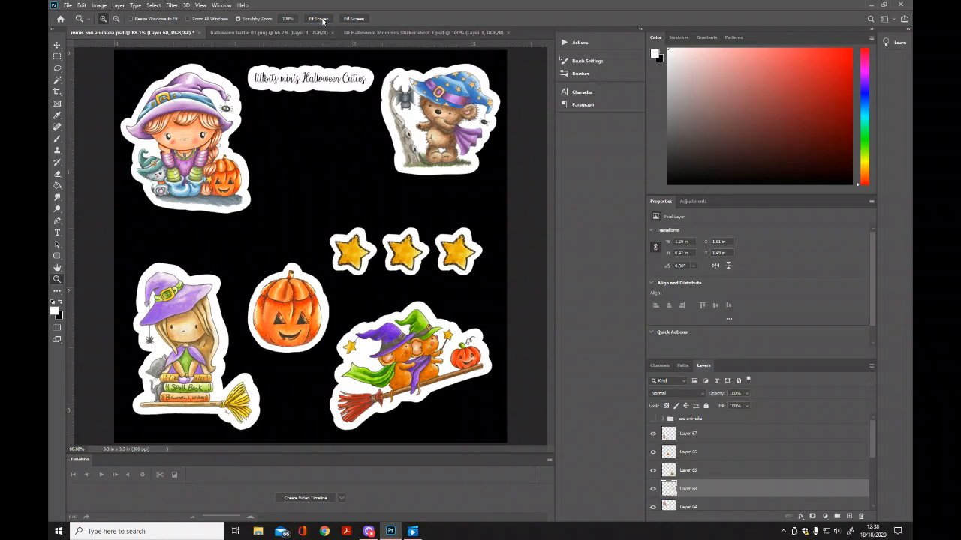
Try the mice sticker near the sheet's upper middle with the row of stars along the bottom edge.
left_click(57, 45)
left_click_drag(465, 254, 471, 272)
left_click_drag(460, 351, 377, 192)
left_click_drag(419, 268, 353, 404)
Preview the stickers against the white background of Layer 9, then hide that layer again.
scroll(690, 484, "down", 5)
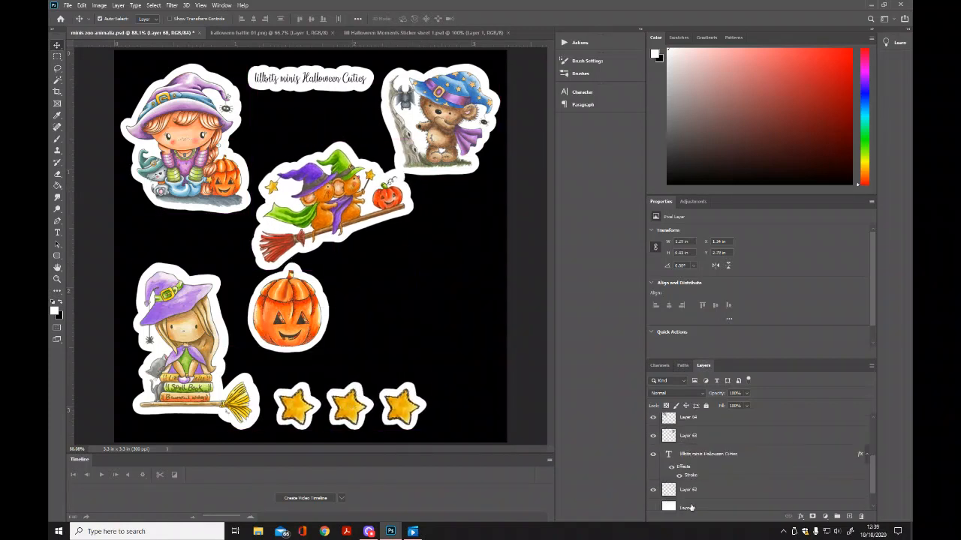
left_click(653, 484)
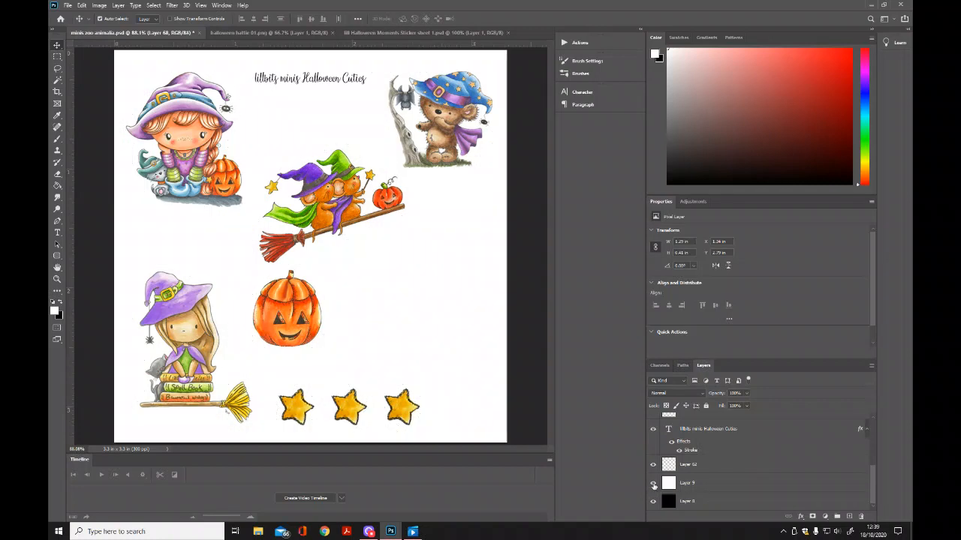
left_click(653, 484)
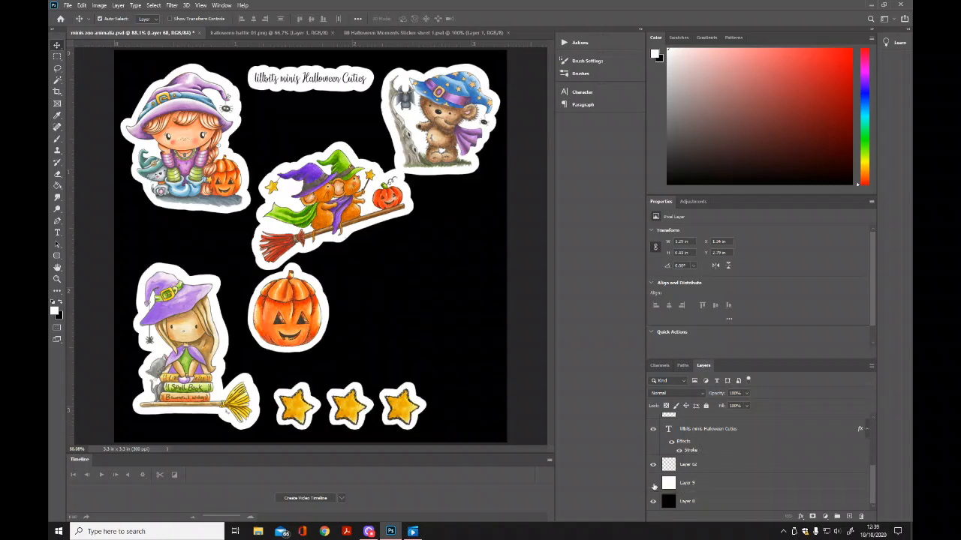
Try a layout with the pumpkin above the broomstick girl and the stars between the bear and the mice.
left_click_drag(295, 313, 295, 324)
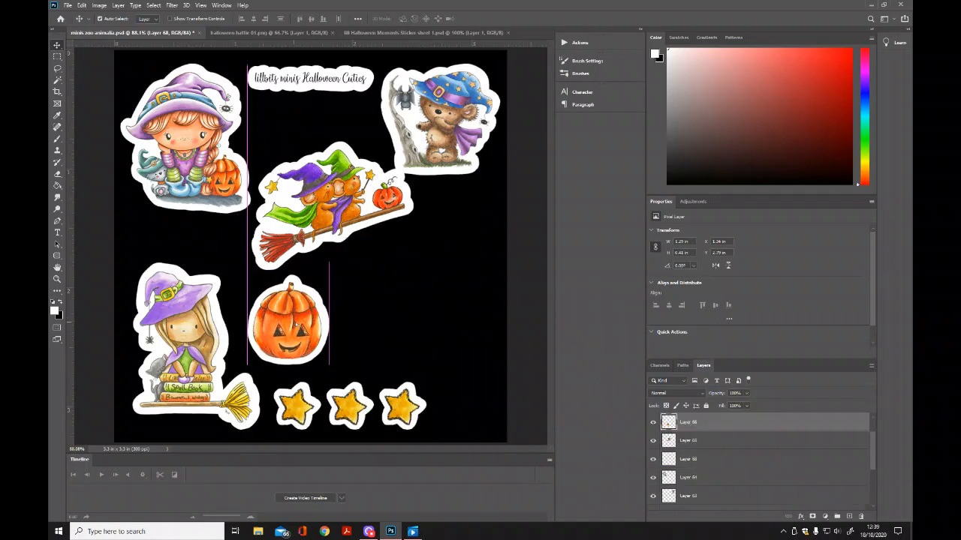
mouse_move(366, 216)
left_mouse_down()
mouse_move(360, 223)
mouse_move(375, 220)
left_mouse_up()
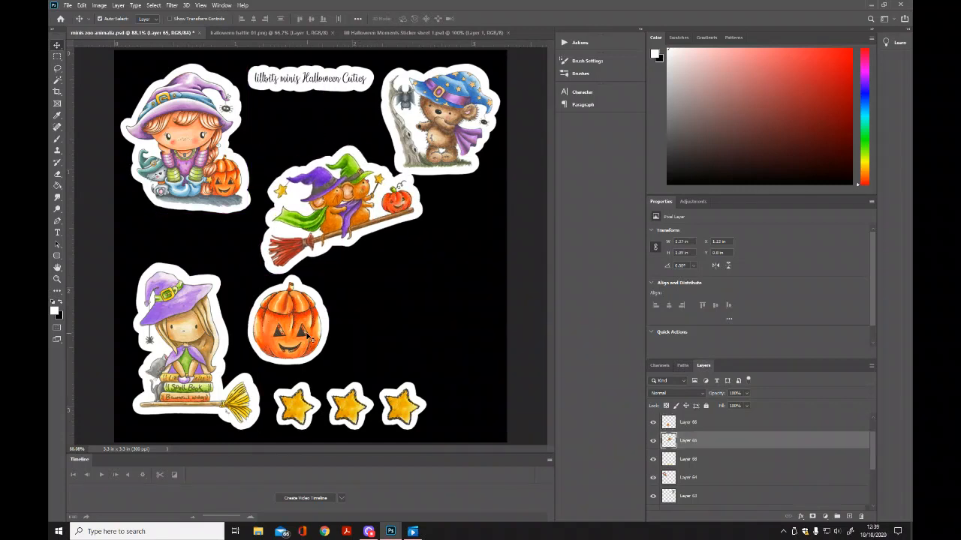
left_click_drag(304, 335, 269, 275)
left_click_drag(333, 219, 398, 311)
left_click_drag(416, 412, 461, 213)
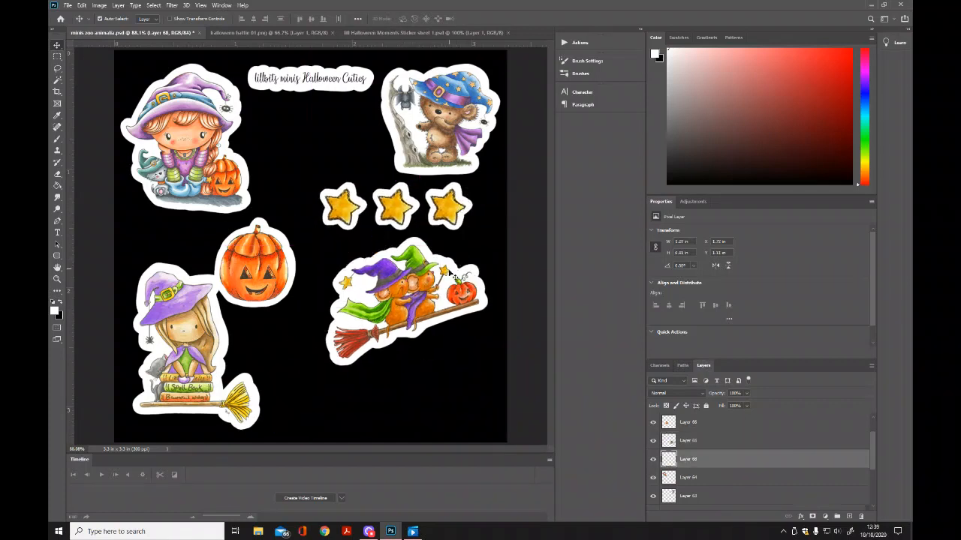
Arrange the mice in the lower-right corner with the pumpkin beside them, and fit the stars between the two girl stickers.
left_click_drag(451, 283, 460, 357)
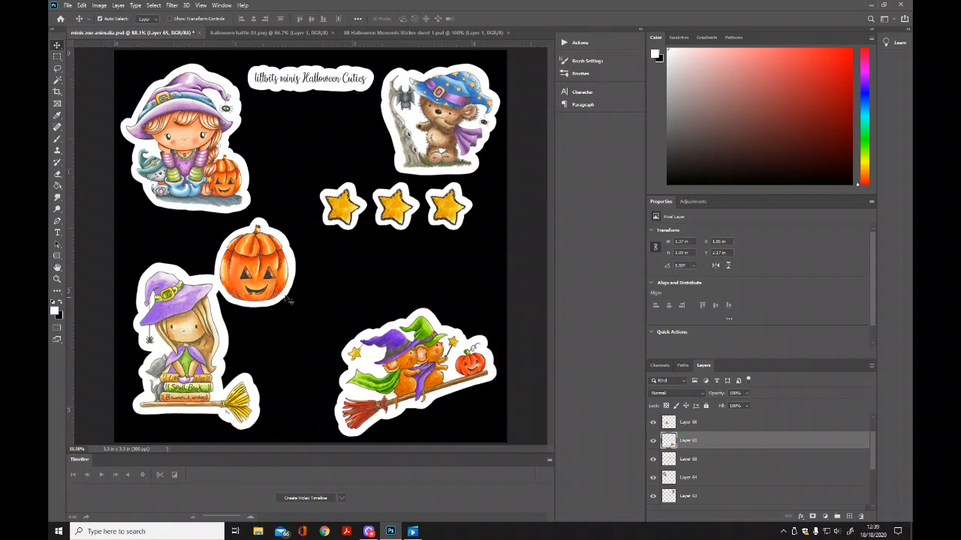
left_click_drag(268, 278, 298, 340)
left_click_drag(412, 211, 220, 240)
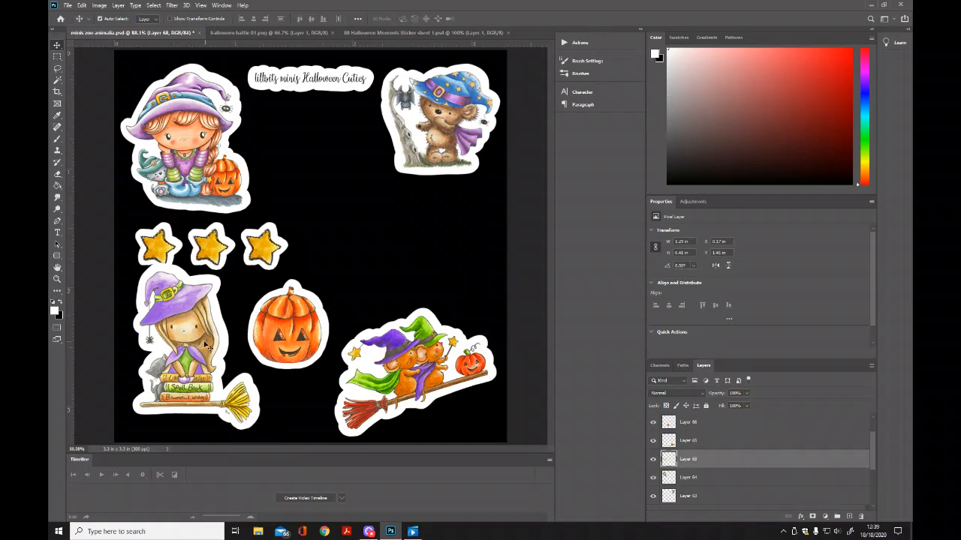
left_click_drag(205, 345, 201, 351)
left_click_drag(212, 263, 212, 262)
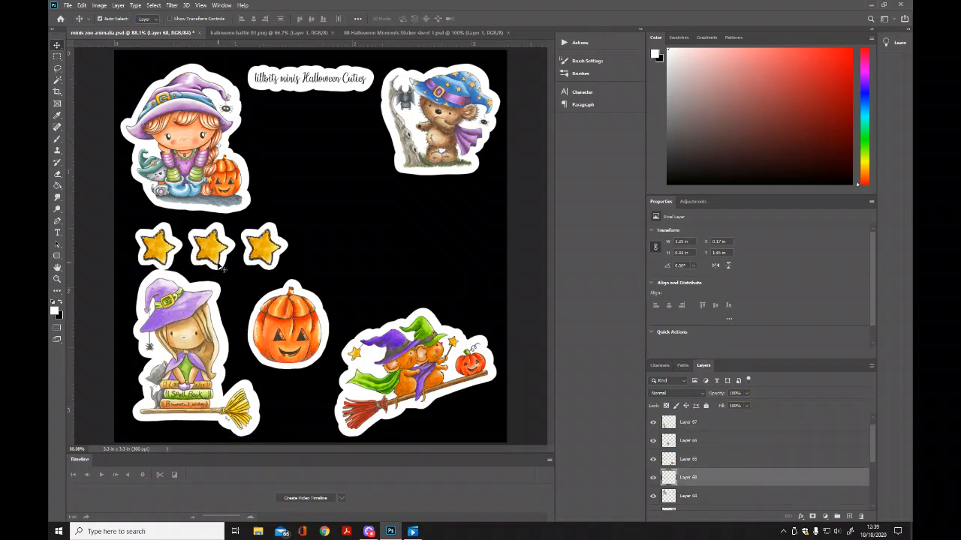
Scale the row of stars down to about 1.17 in wide and nudge the girl-with-cat sticker slightly up above it.
key("ctrl+t")
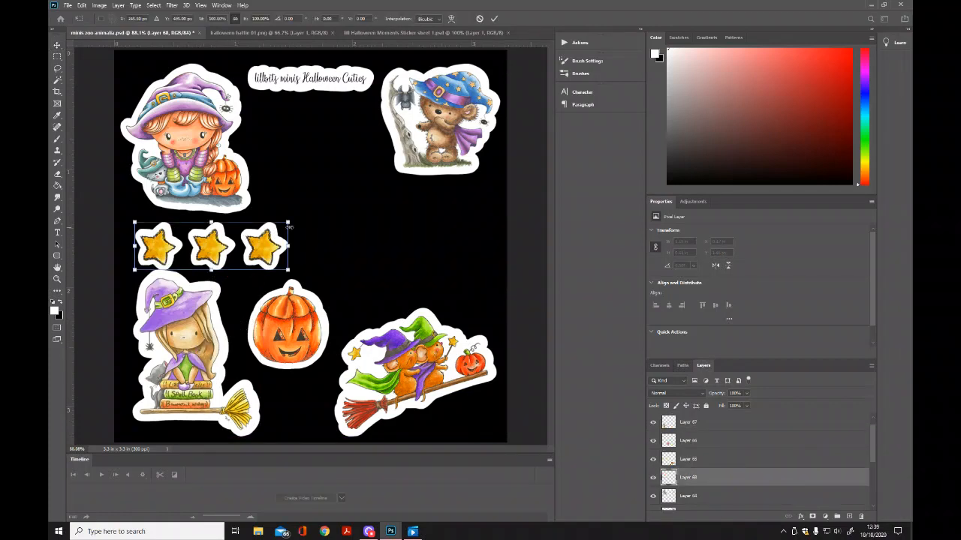
left_click_drag(289, 221, 256, 248)
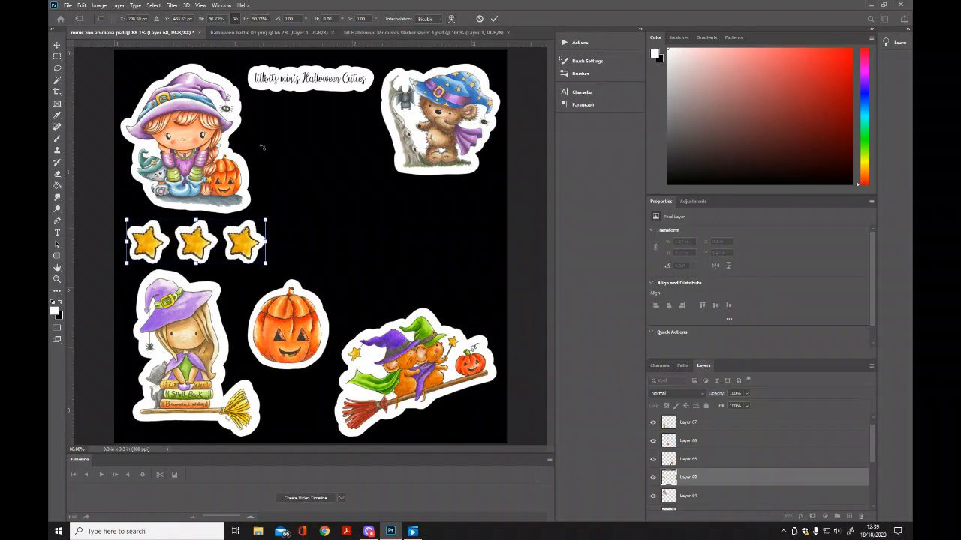
left_click(494, 19)
left_click_drag(212, 139, 213, 140)
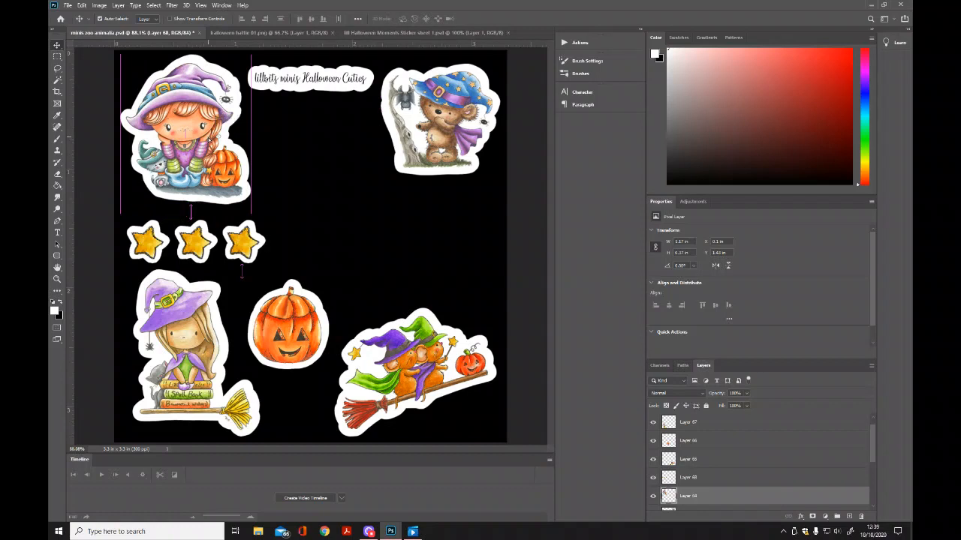
Select the sheet title together with its white backing on Layer 62 and move both slightly up between the girl-with-cat and bear stickers.
left_click(310, 81)
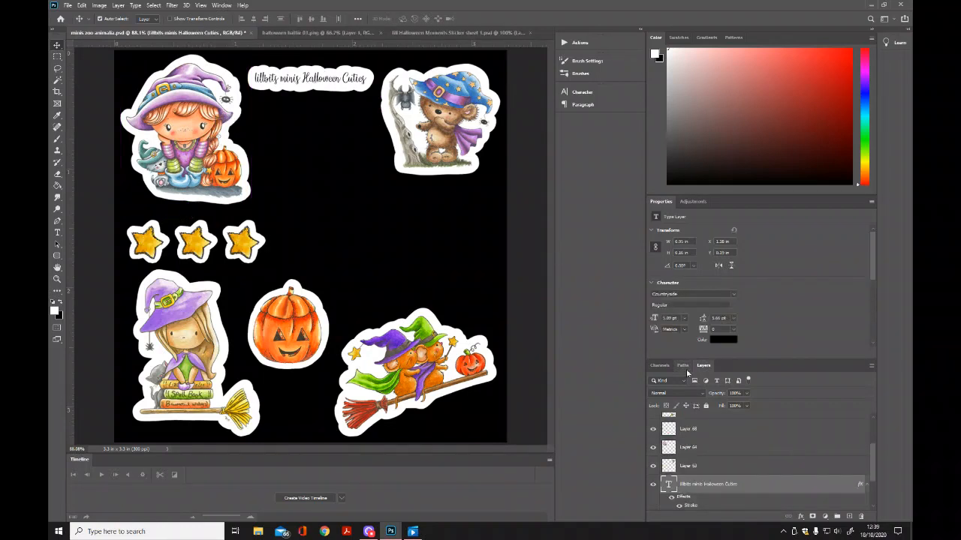
scroll(736, 469, "down", 3)
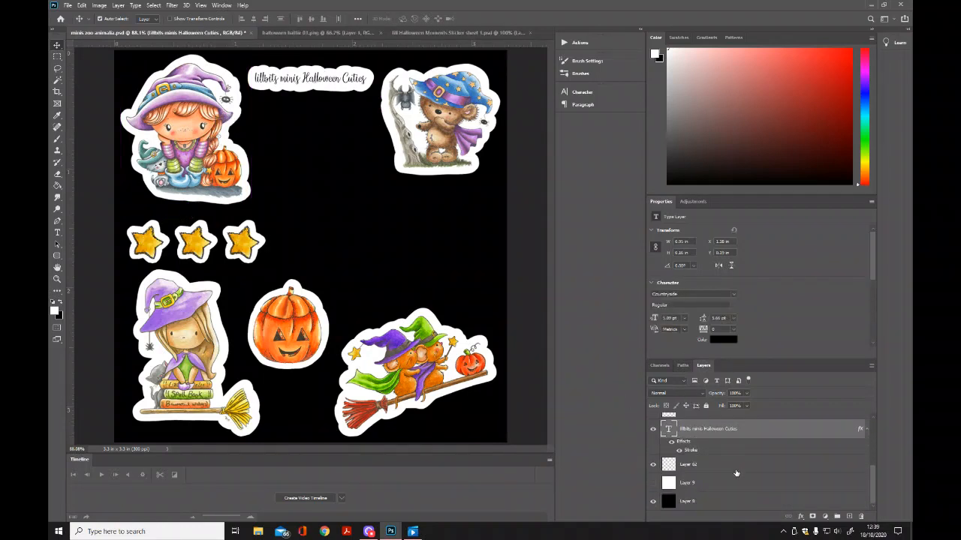
left_click(698, 467, "shift")
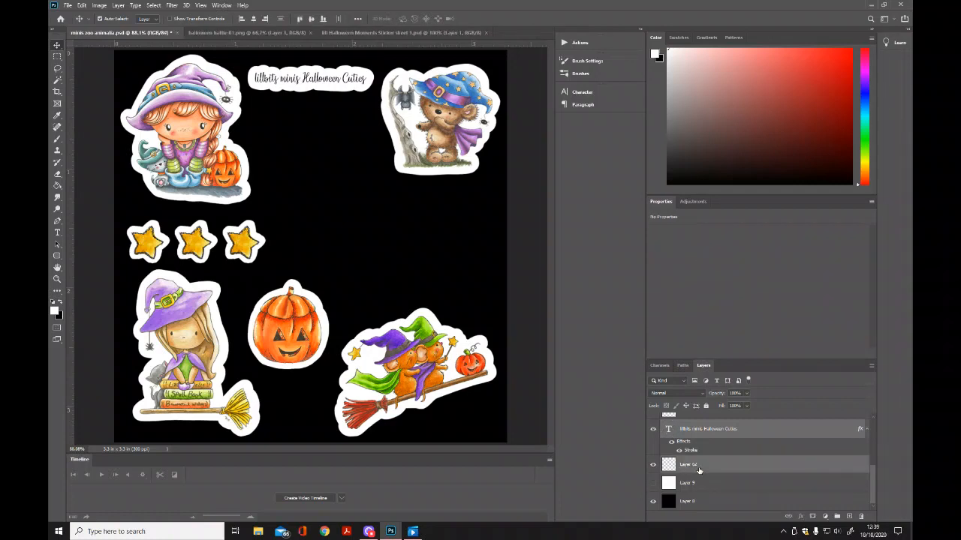
key("Up")
key("Up")
key("Up")
key("Up")
key("Up")
key("Up")
key("Up")
key("Up")
key("Up")
key("Up")
key("Up")
key("Up")
key("Up")
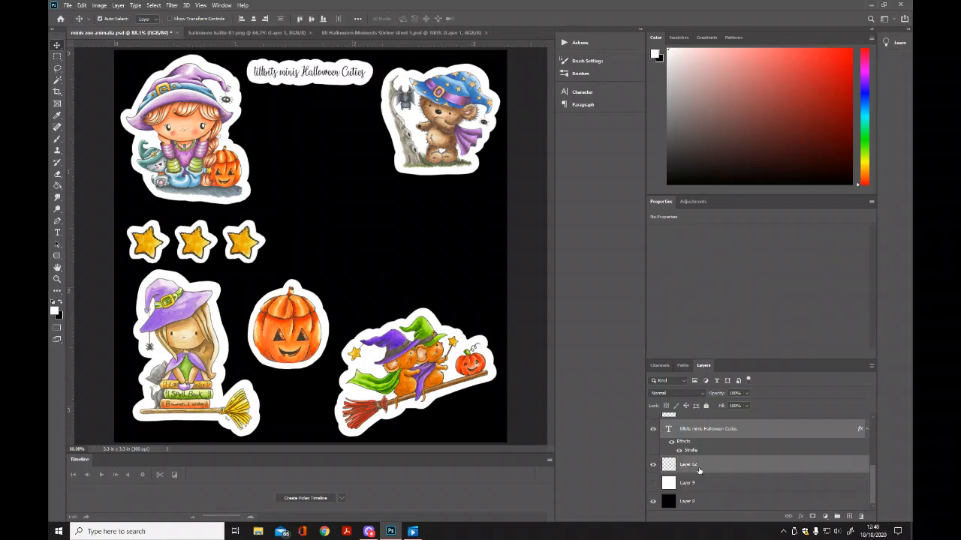
key("Right")
key("Right")
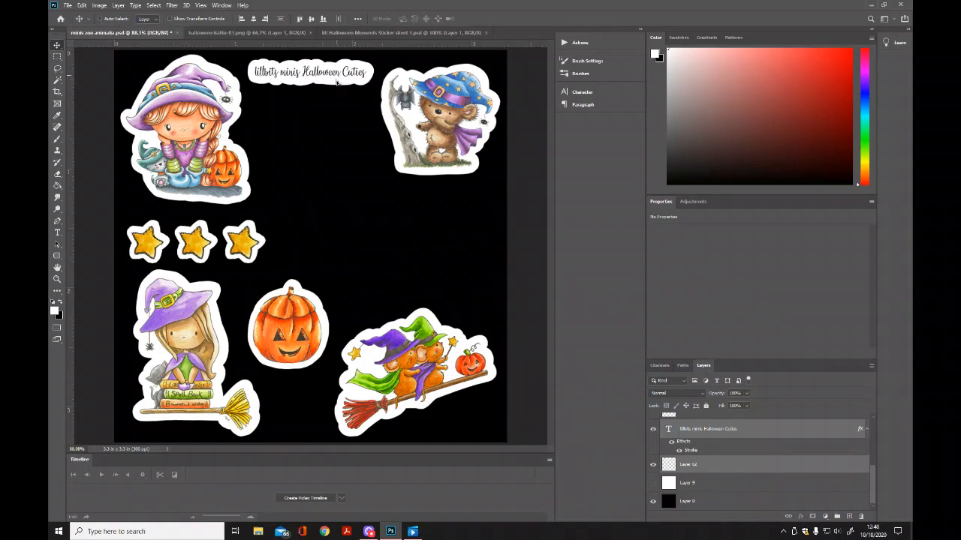
left_click_drag(321, 45, 337, 80)
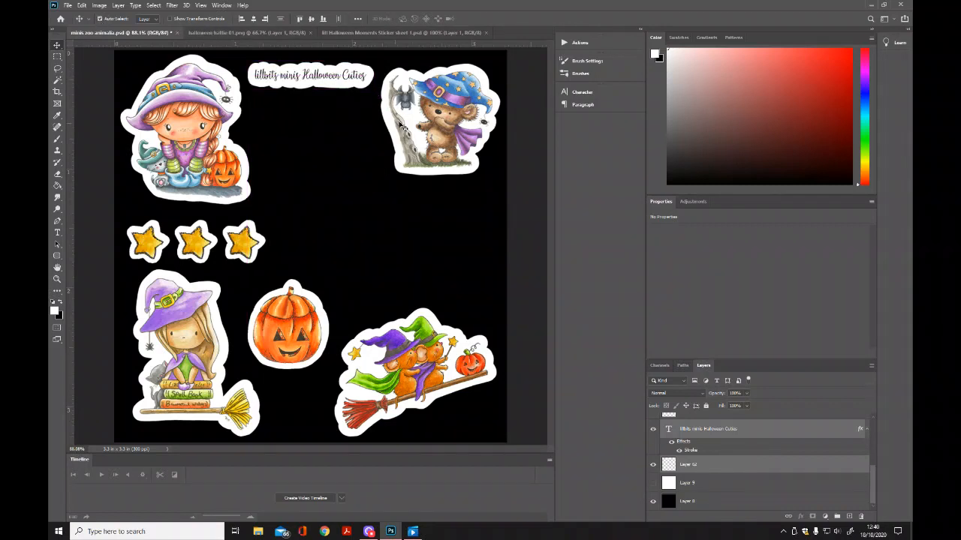
Fine-tune the lower stickers by nudging the pumpkin and moving the broomstick girl slightly down towards the sheet's left edge.
left_click(400, 124)
left_click(198, 141)
left_click(451, 363)
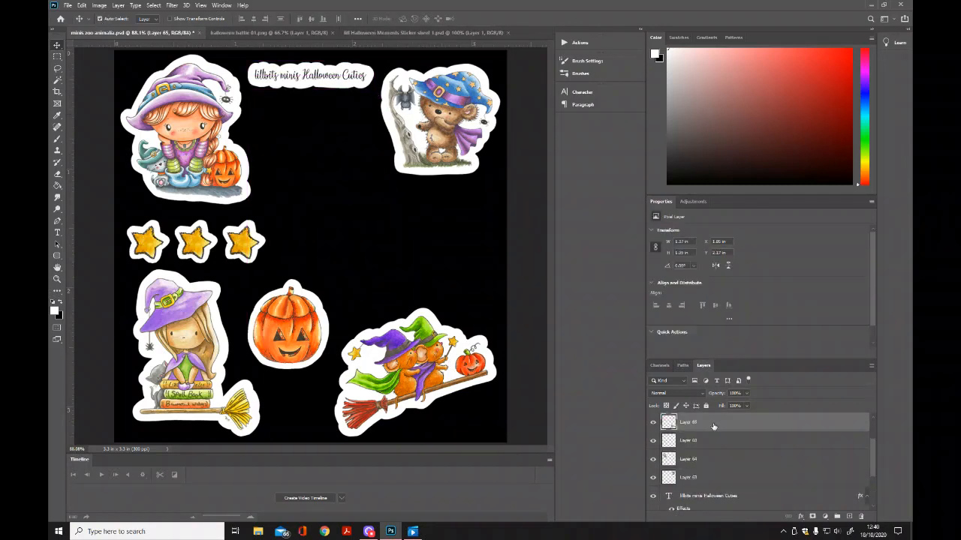
left_click_drag(298, 339, 292, 345)
left_click_drag(197, 357, 193, 360)
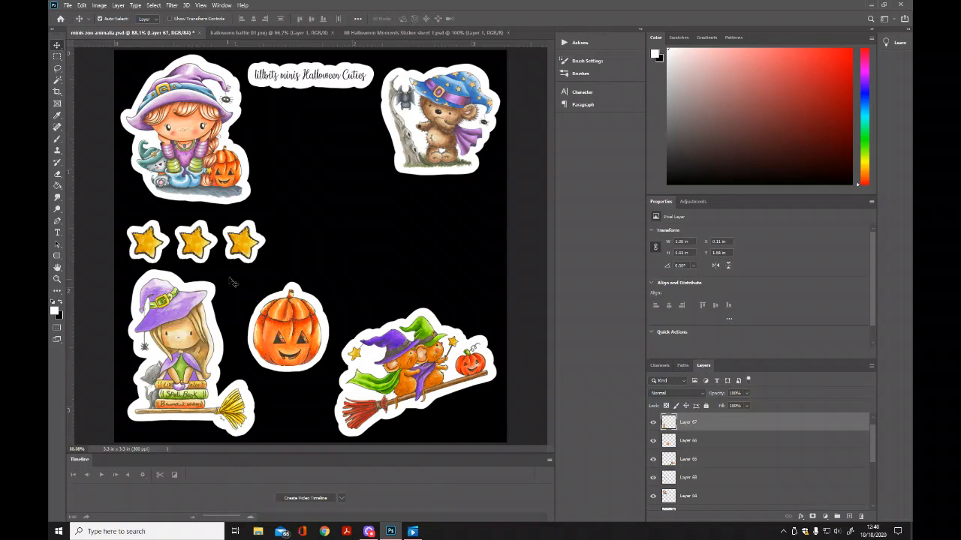
Move the row of stars slightly up and lasso around its rightmost star.
left_click(247, 255)
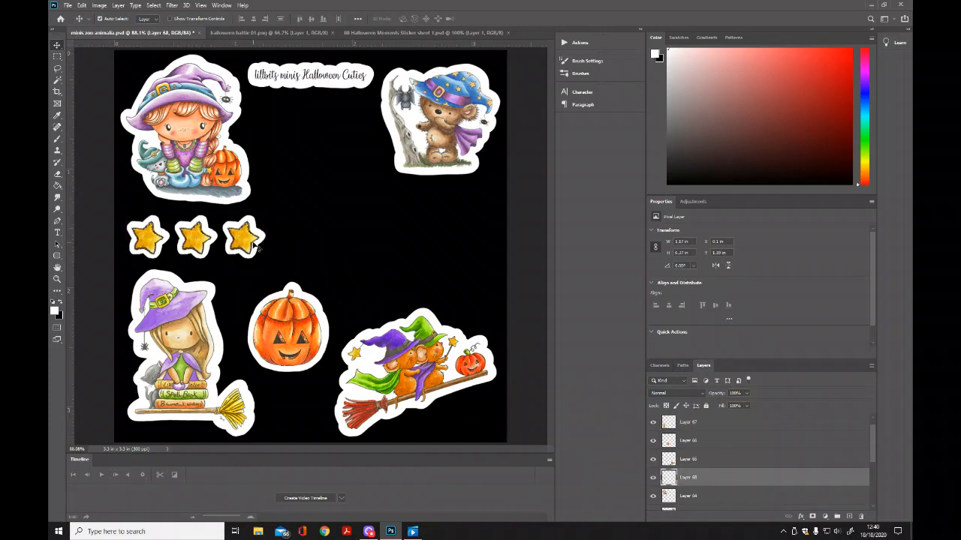
left_click(57, 68)
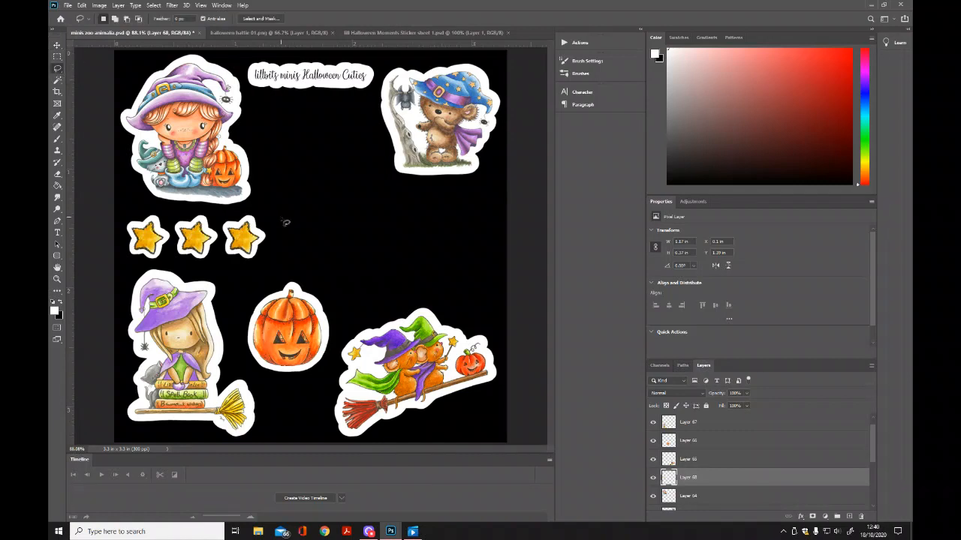
mouse_move(223, 248)
left_mouse_down()
mouse_move(235, 267)
mouse_move(255, 274)
mouse_move(277, 259)
mouse_move(262, 211)
mouse_move(230, 213)
mouse_move(223, 248)
left_mouse_up()
Try duplicating the selected star with Copy Merged and Paste, hiding the black Layer 8 before pasting.
left_click(81, 5)
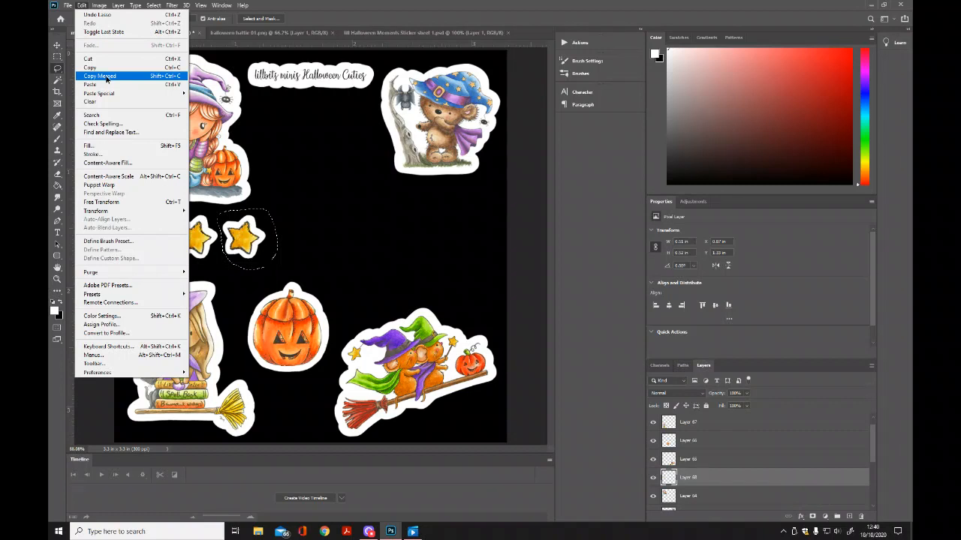
left_click(105, 76)
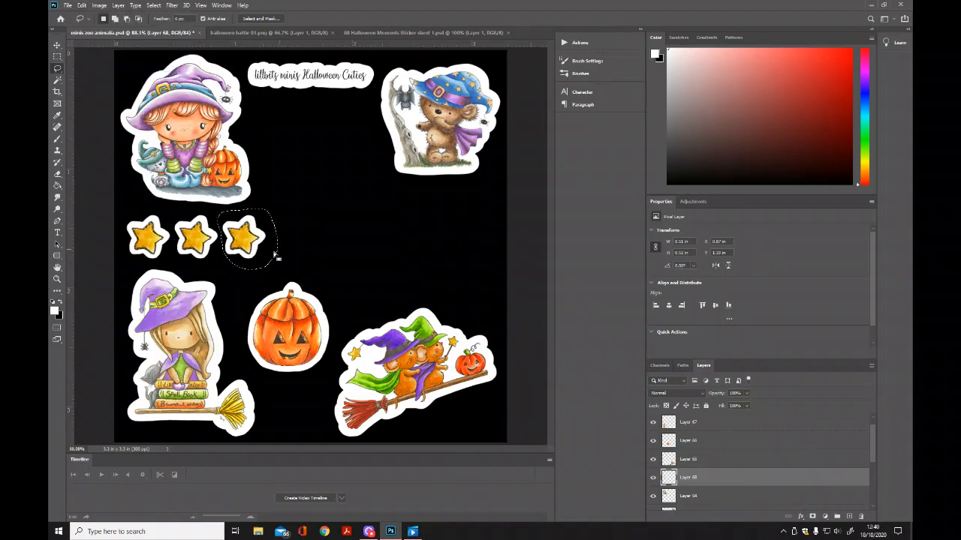
left_click_drag(873, 453, 883, 504)
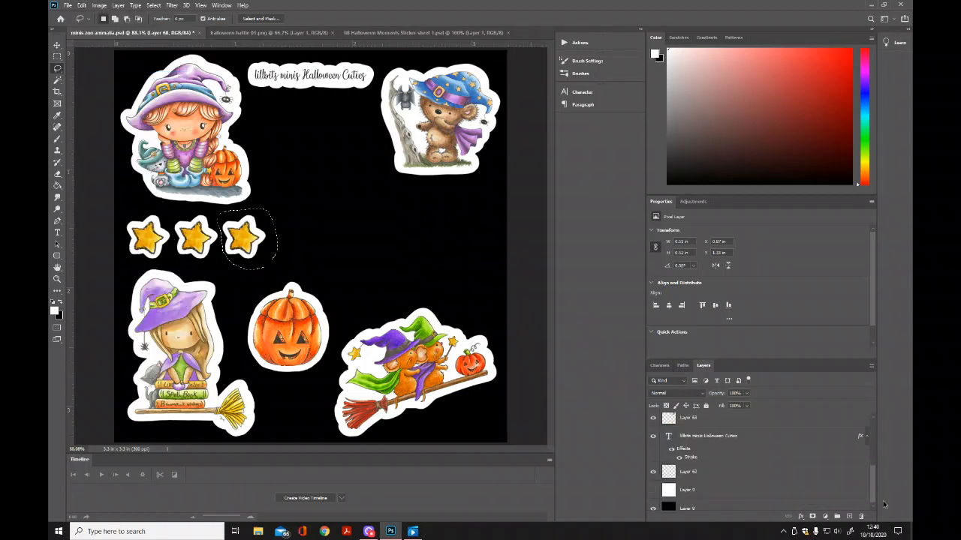
left_click(652, 501)
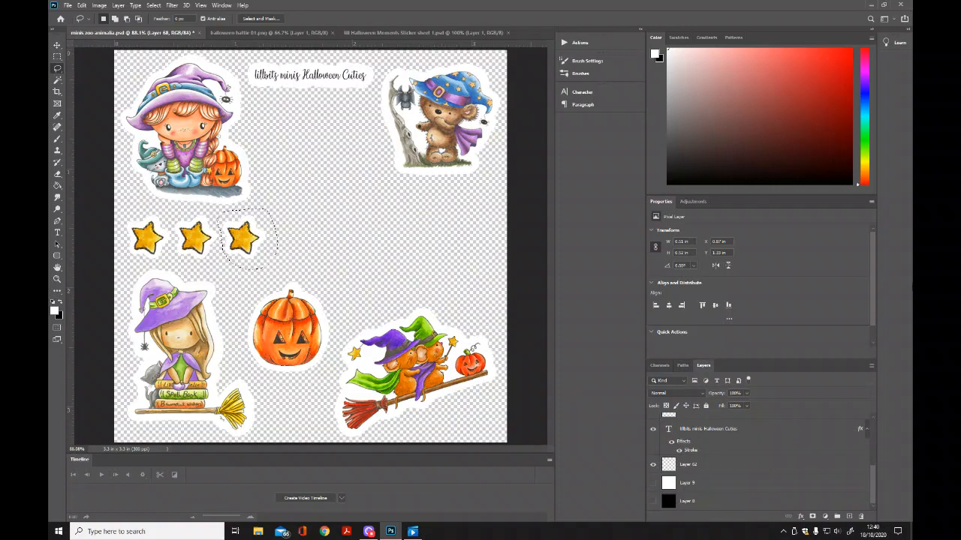
left_click(81, 5)
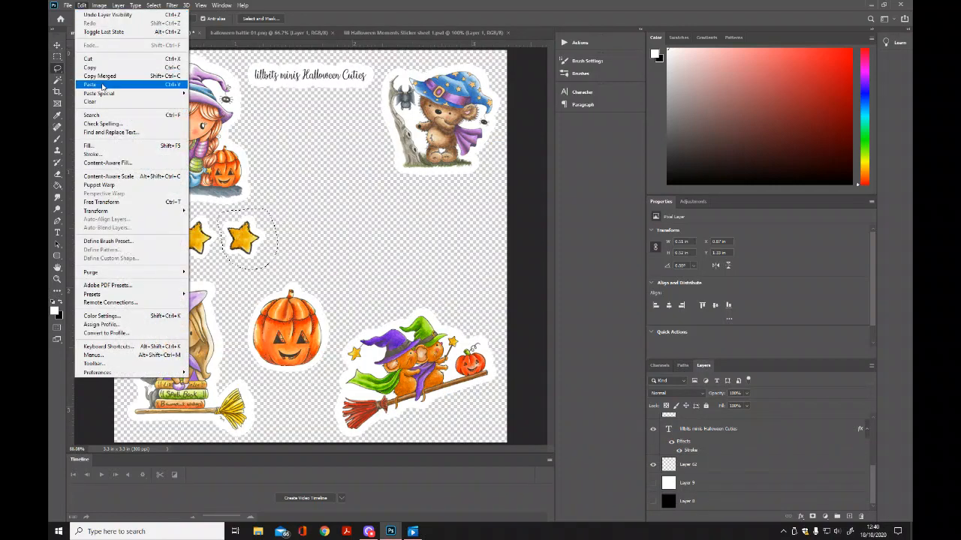
left_click(103, 86)
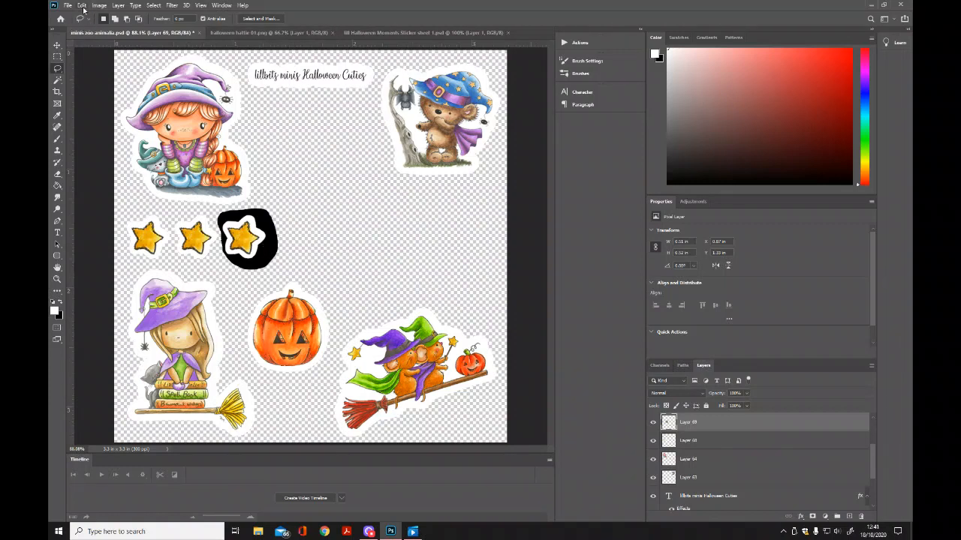
Undo the pasted star and show the black Layer 8 again.
left_click(82, 6)
left_click(91, 15)
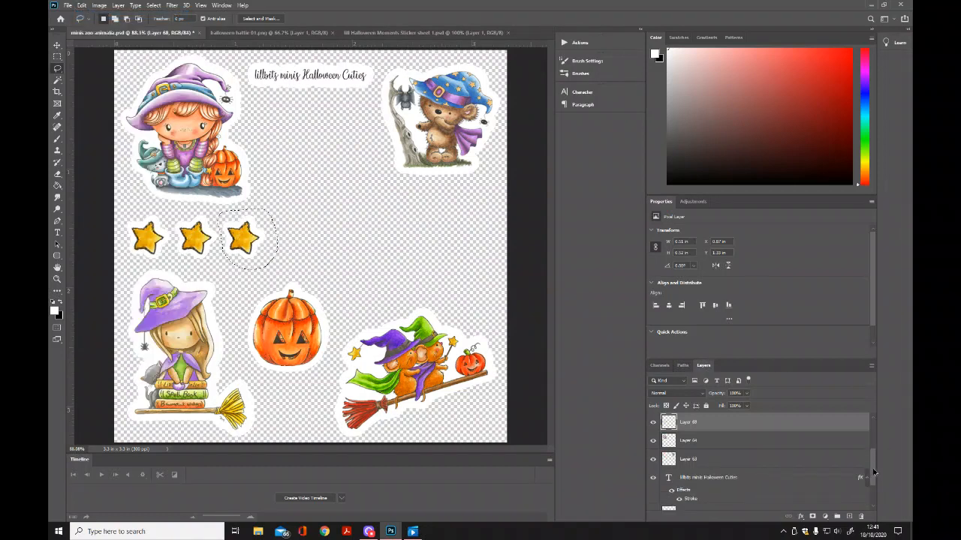
scroll(751, 465, "down", 3)
left_click(652, 501)
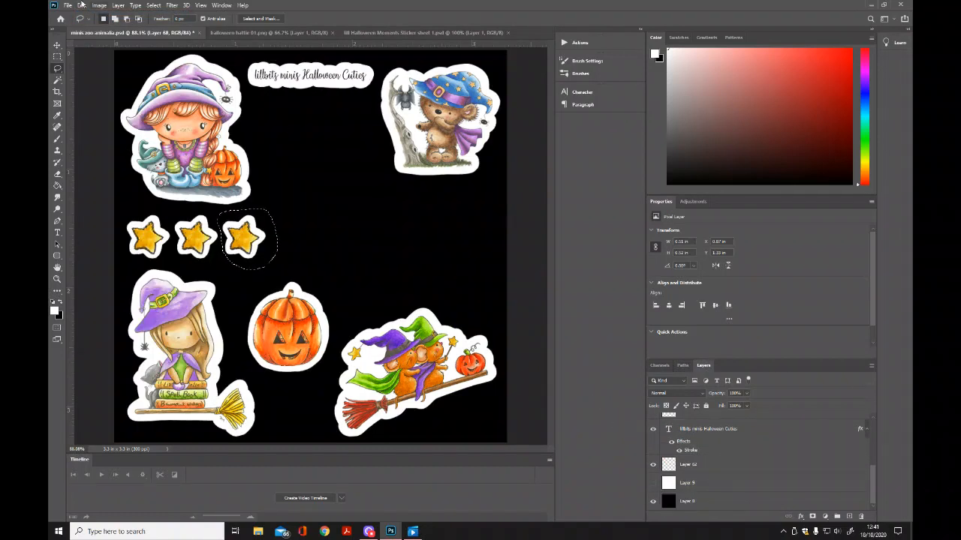
Copy the lassoed star from its own layer, paste it as a new layer and place it beneath the bear.
left_click(83, 5)
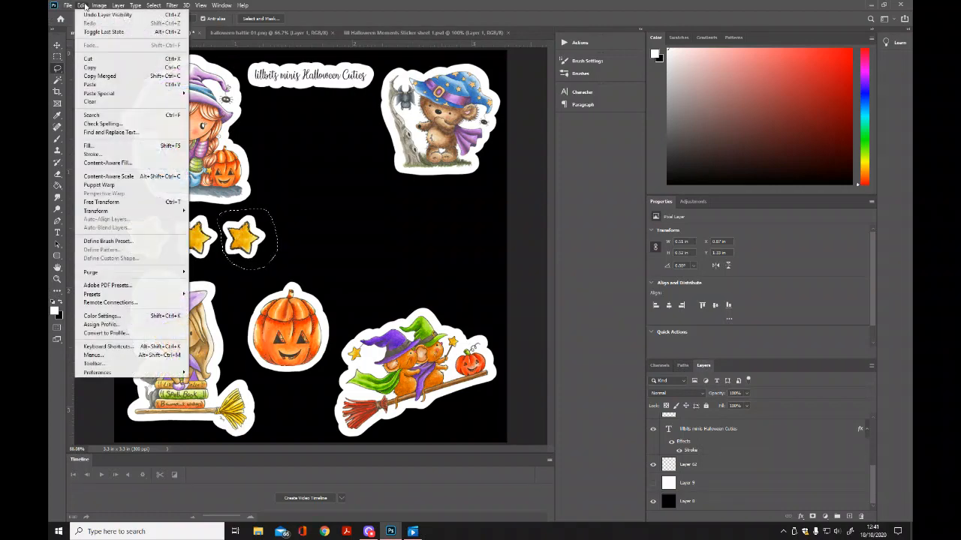
left_click(90, 67)
left_click(99, 5)
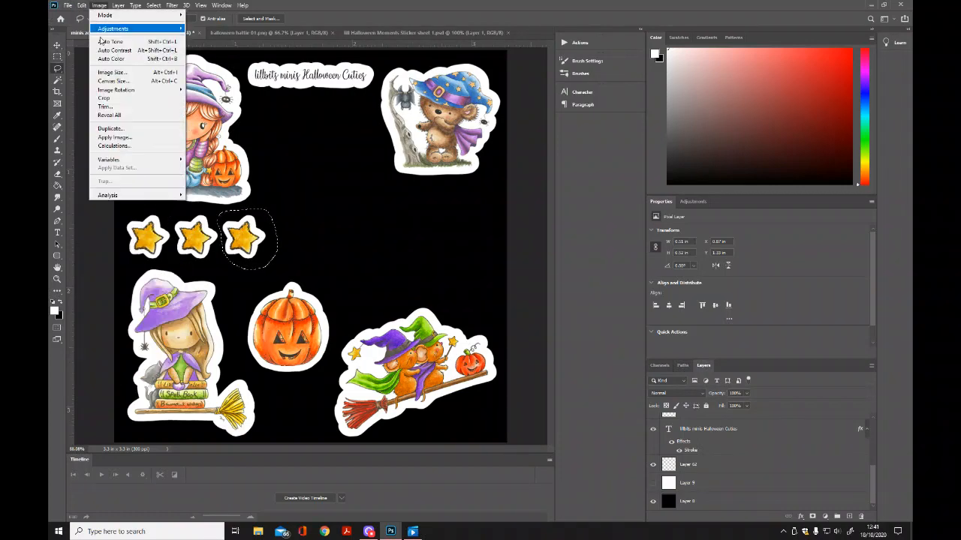
mouse_move(83, 5)
left_click(89, 84)
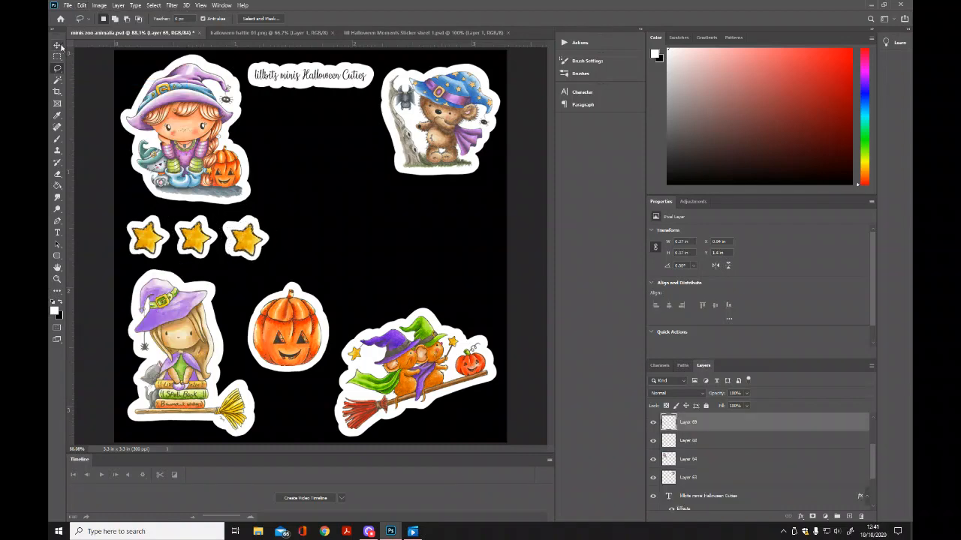
key("v")
left_click_drag(245, 241, 462, 244)
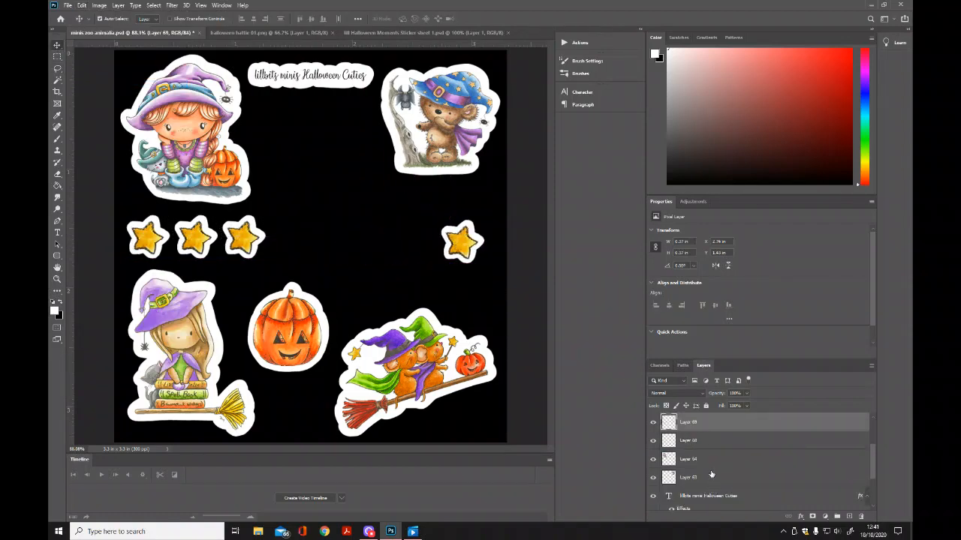
Check the copied star with the black Layer 8 briefly hidden, and move it to the lower-right corner below the mice.
scroll(717, 496, "down", 3)
left_click(654, 502)
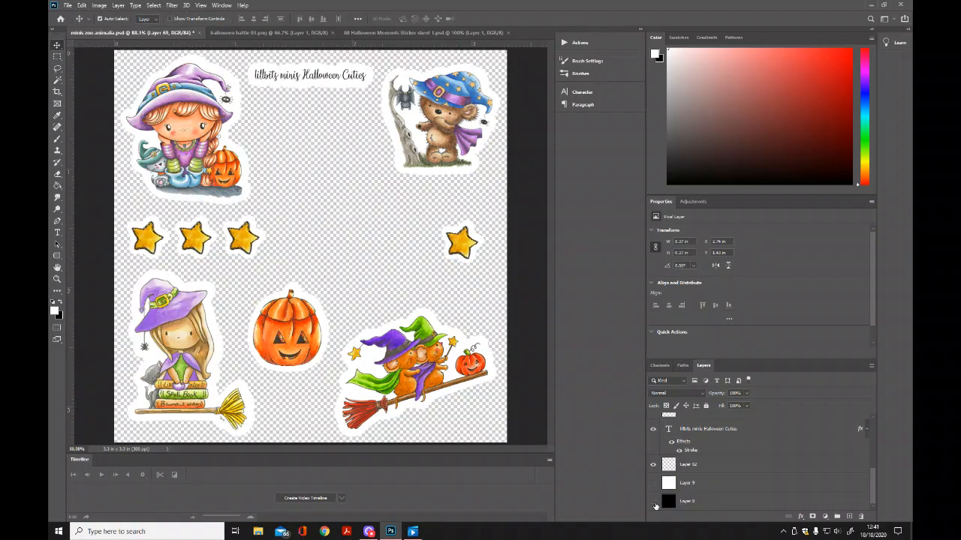
left_click(654, 503)
left_click_drag(459, 246, 475, 417)
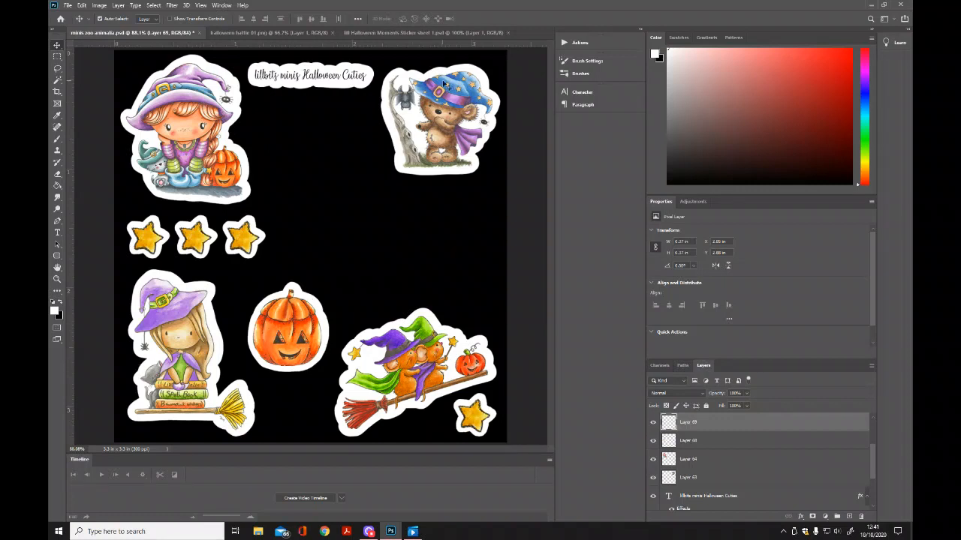
Duplicate the pumpkin, scale the copy down to about 0.49 in wide and place it under the title beside the girl with the cat.
left_click_drag(299, 319, 343, 137)
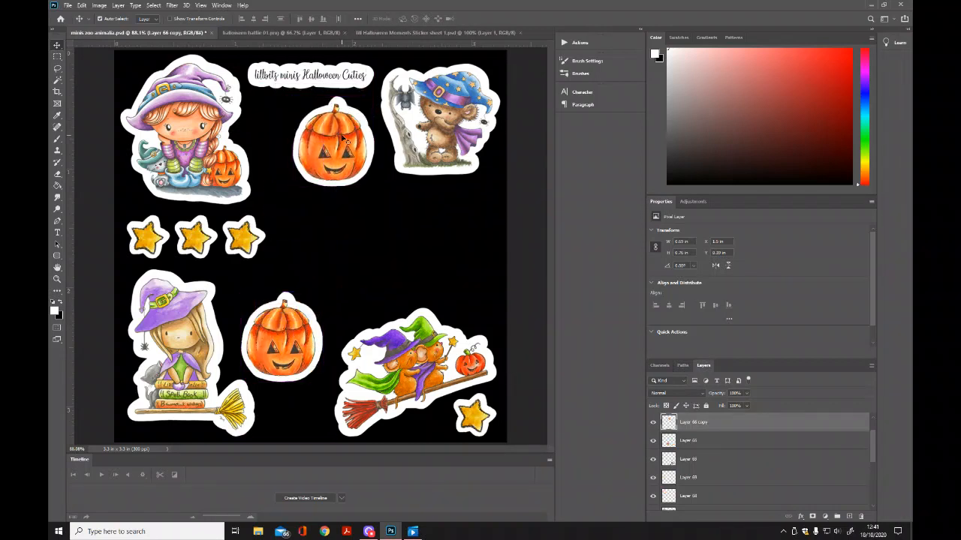
key("ctrl+t")
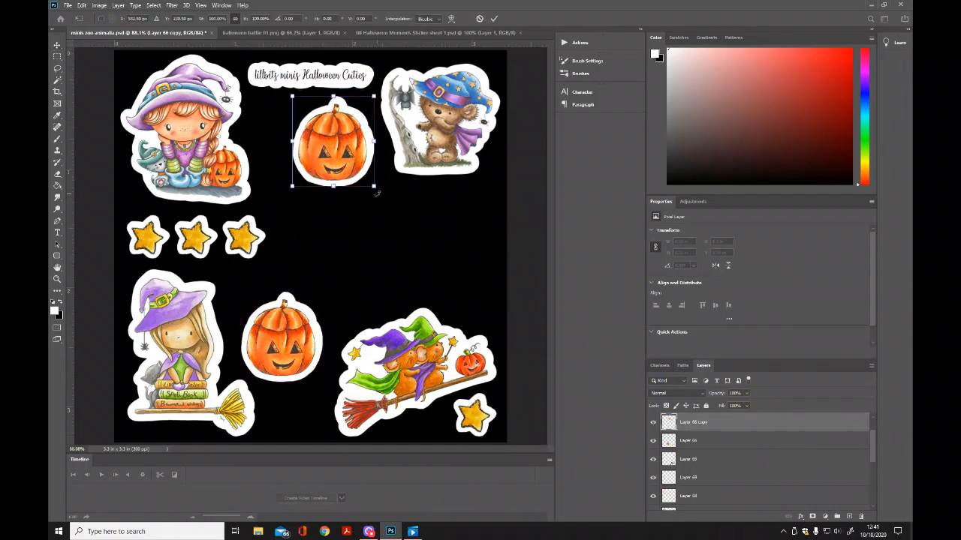
left_click_drag(375, 186, 309, 111)
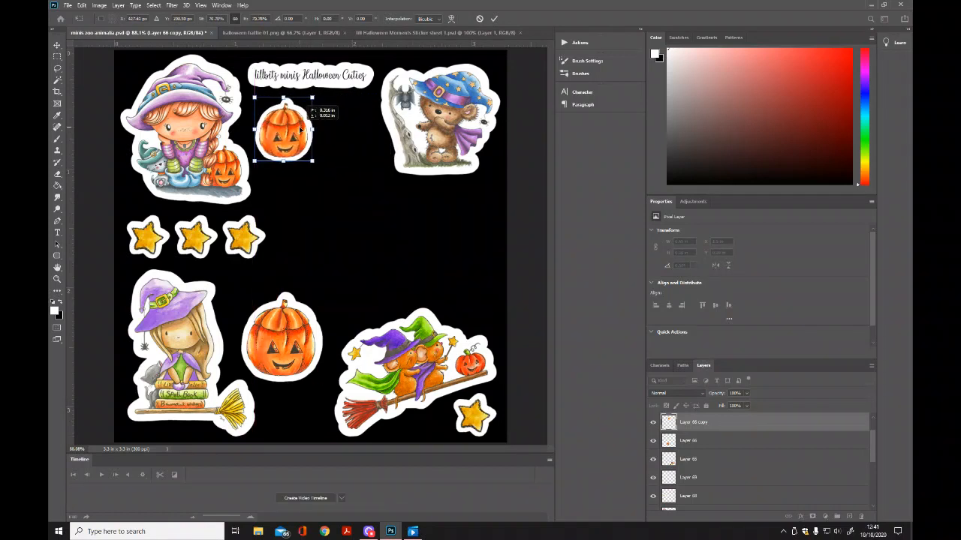
left_click(496, 19)
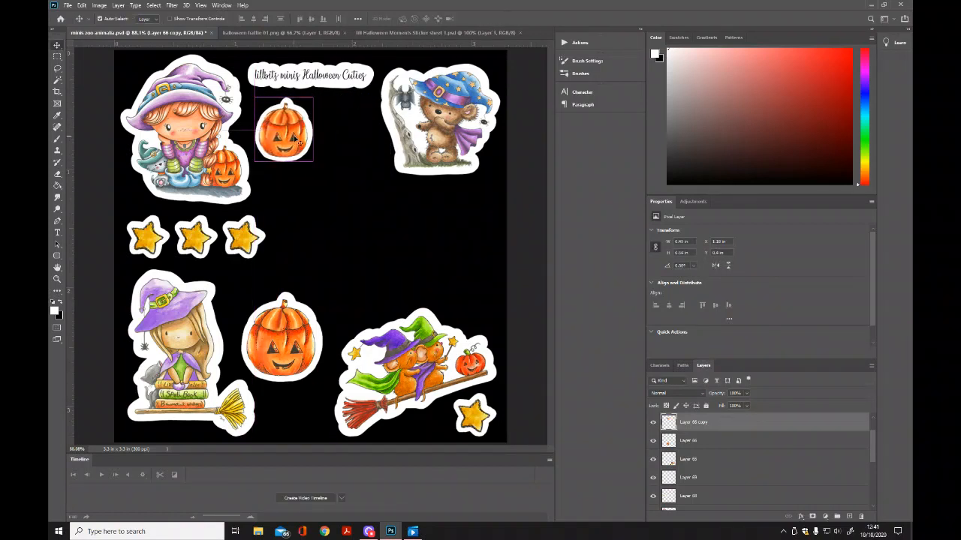
Duplicate the small pumpkin to its right, level with it under the title, and shift the first small pumpkin slightly left.
right_click(291, 140)
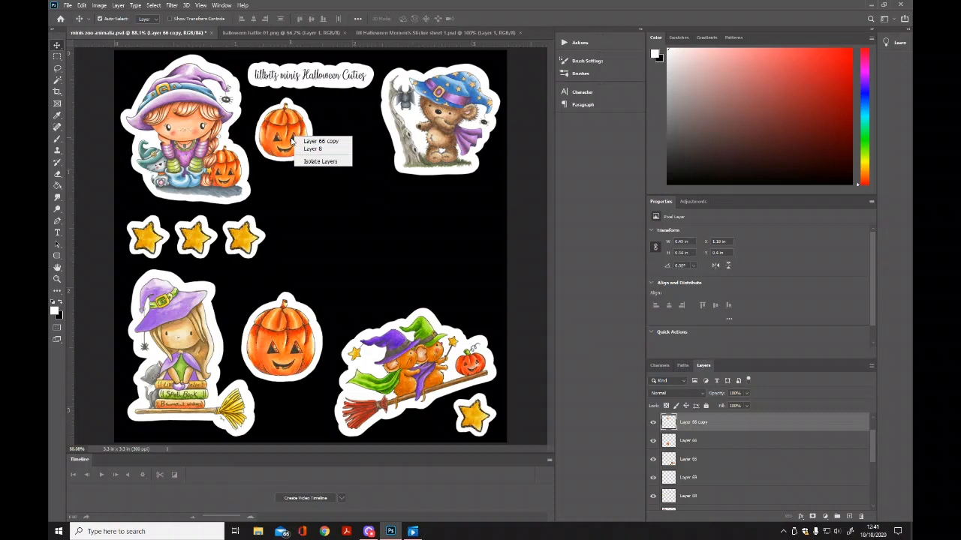
left_click(282, 136)
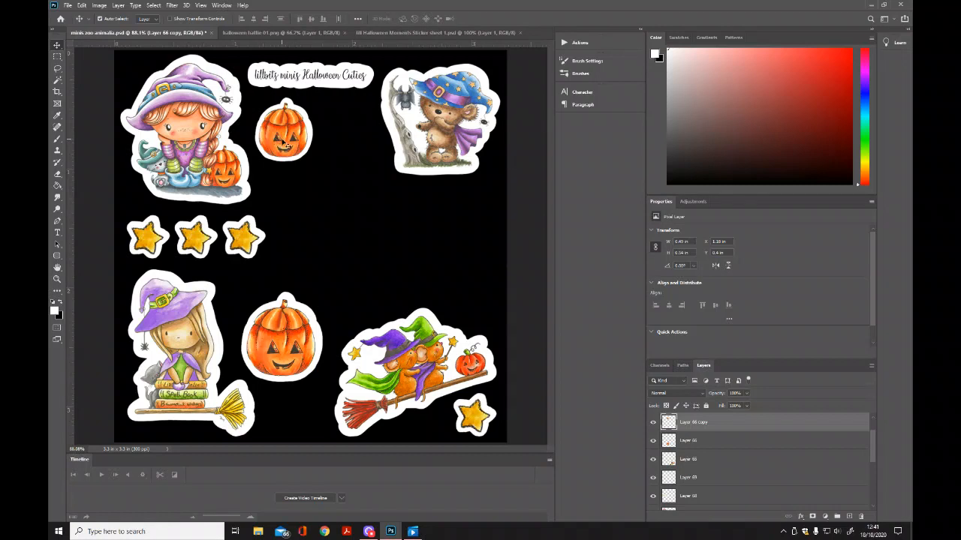
left_click_drag(285, 139, 345, 137)
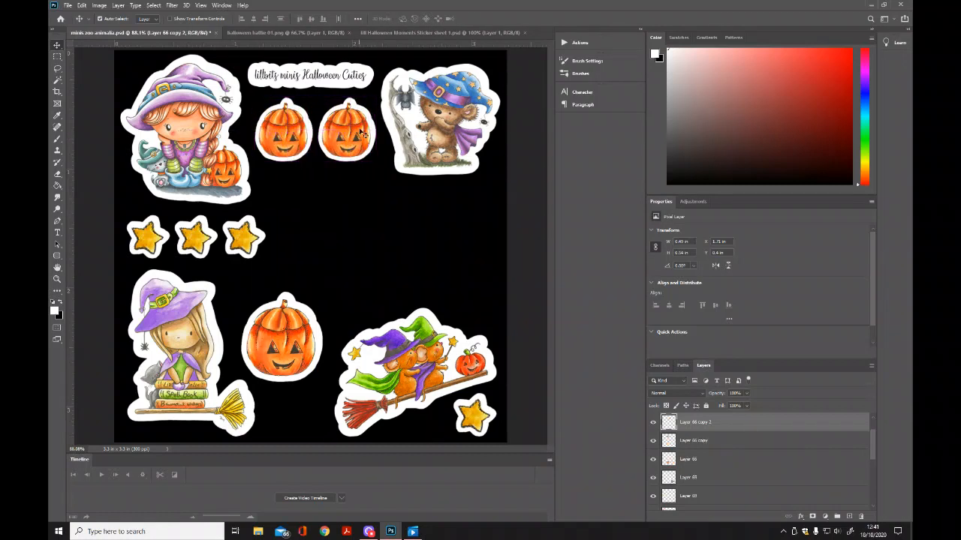
left_click(357, 137)
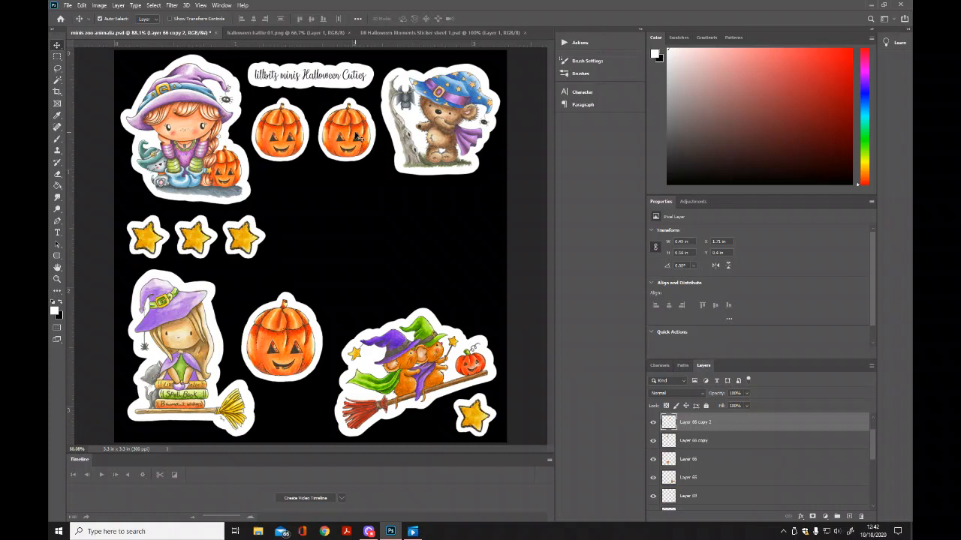
Flip the second small pumpkin under the title horizontally and shift it slightly towards the first small pumpkin.
right_click(357, 137)
left_click(346, 137)
key("ctrl+t")
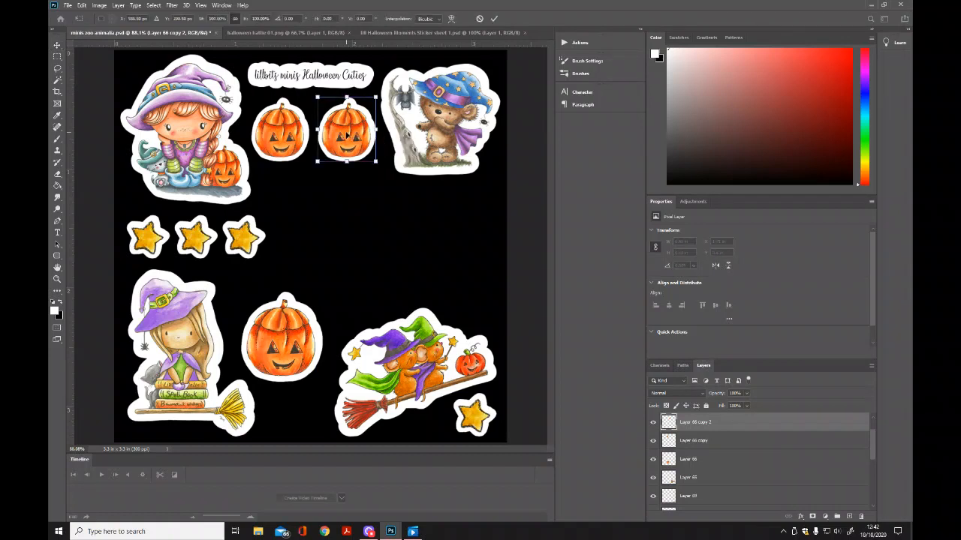
right_click(348, 134)
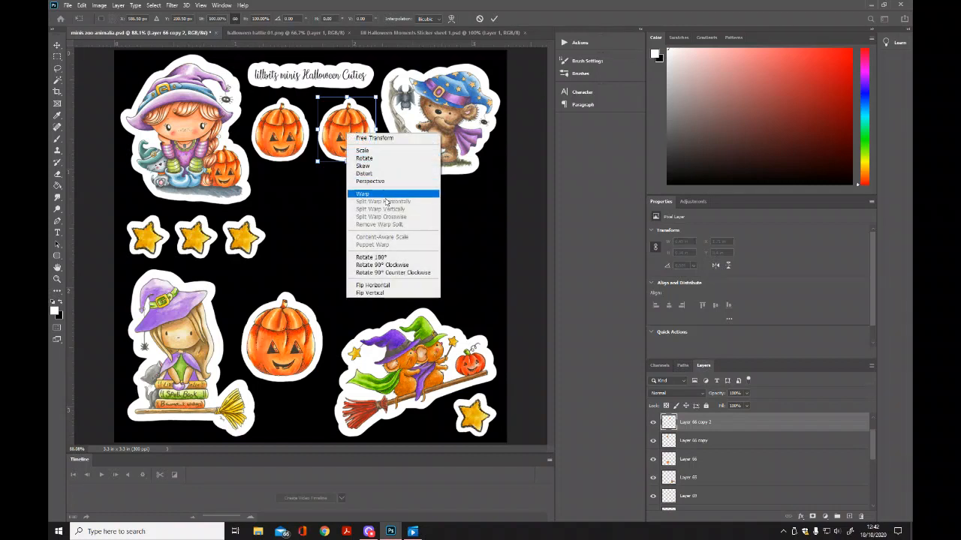
left_click(402, 285)
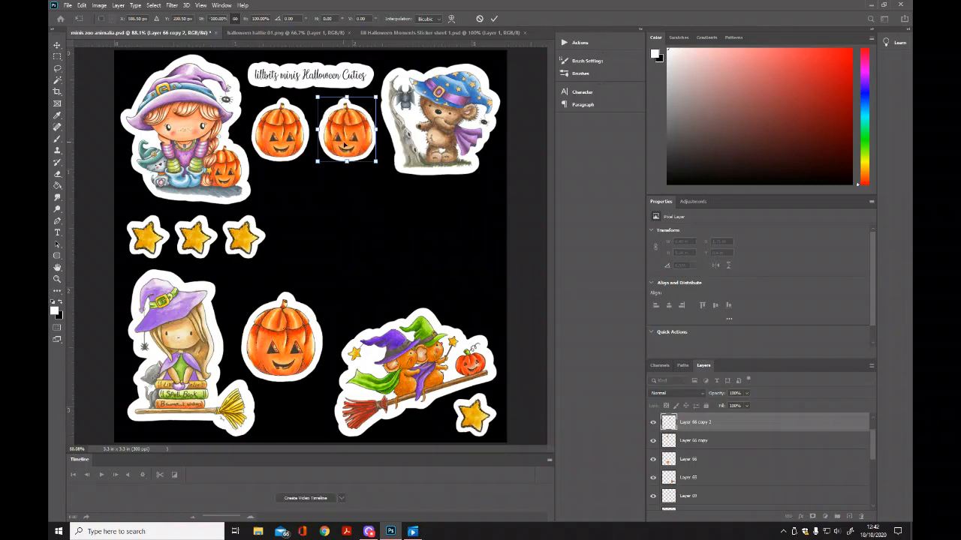
left_click_drag(347, 134, 346, 133)
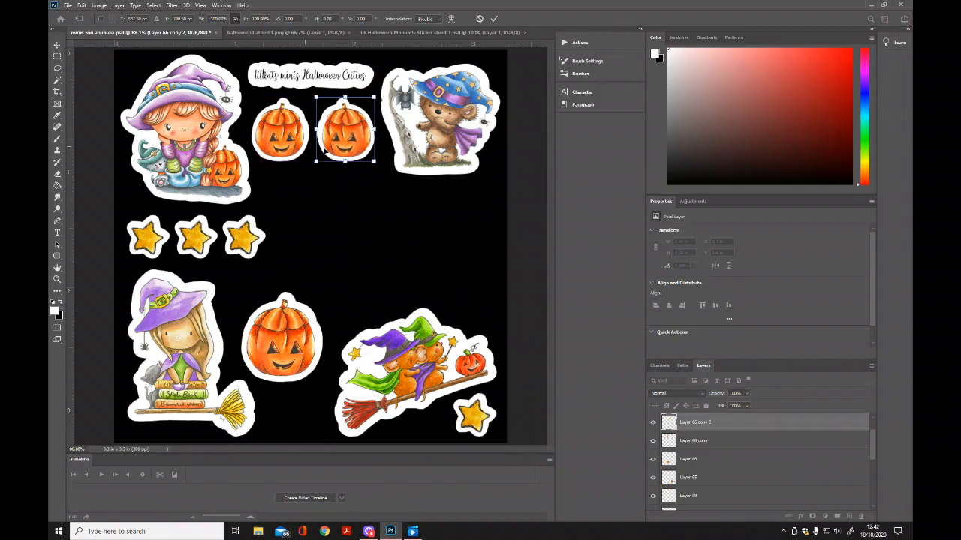
left_click(493, 18)
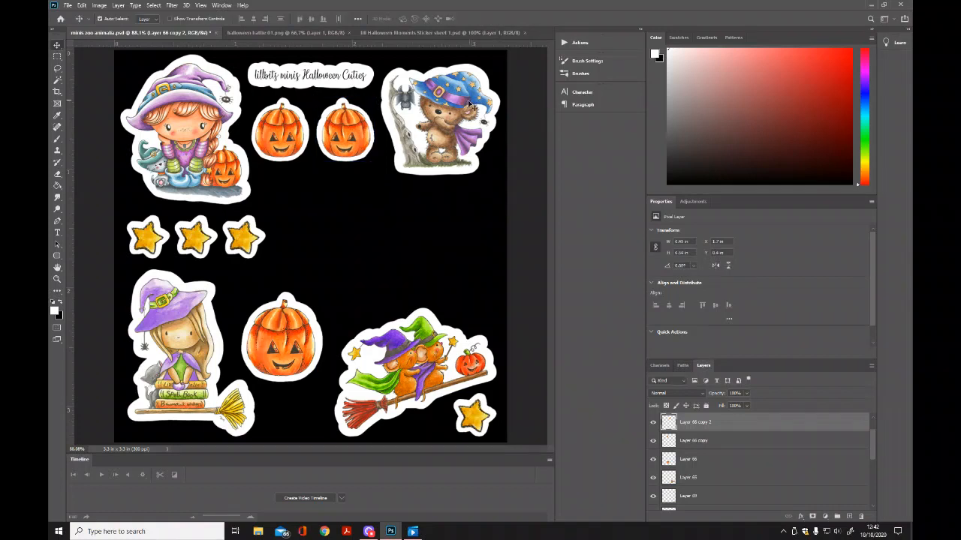
Nudge the bear sticker slightly upwards, leaving a little more room beneath it.
left_click(466, 113)
left_click_drag(464, 113, 464, 111)
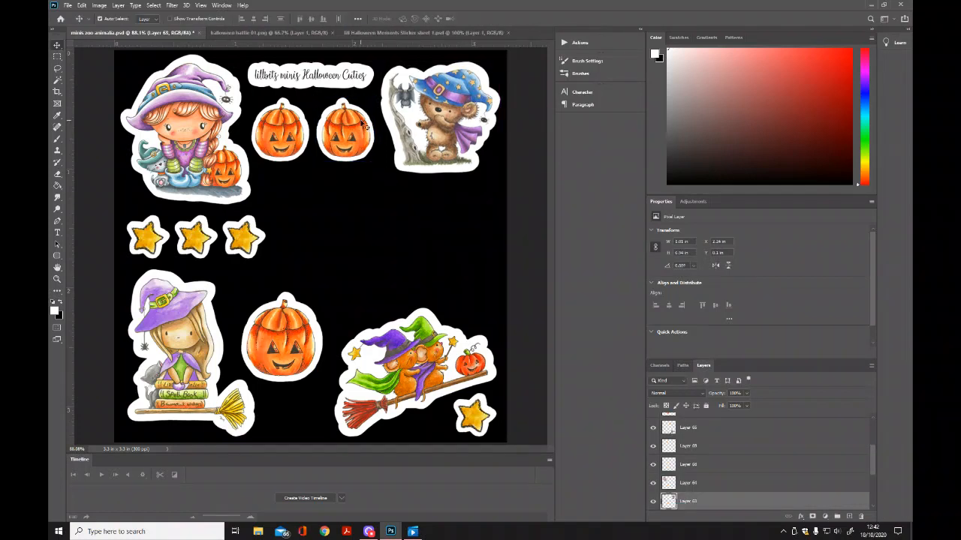
left_click_drag(357, 128, 354, 126)
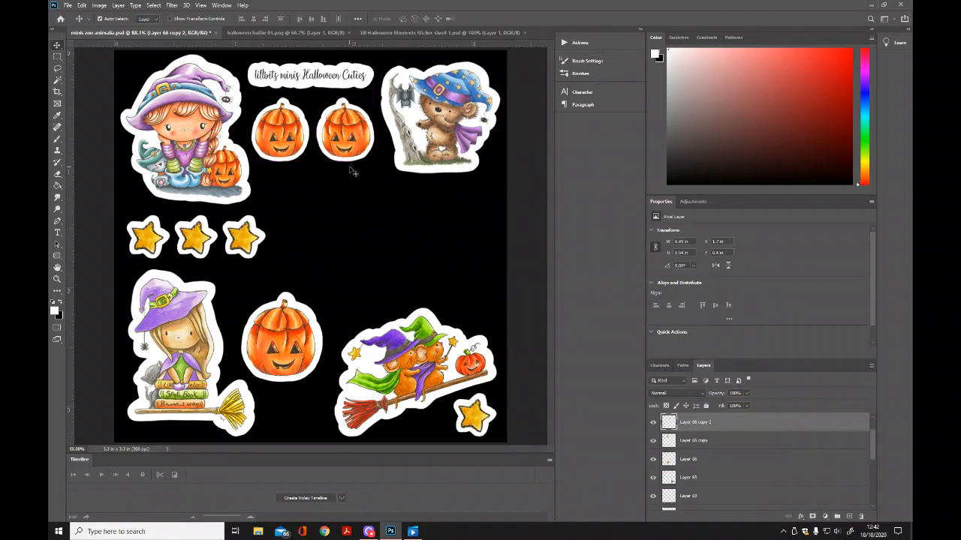
Scale the row of three stars down proportionally to about 1.08 in wide.
left_click(258, 236)
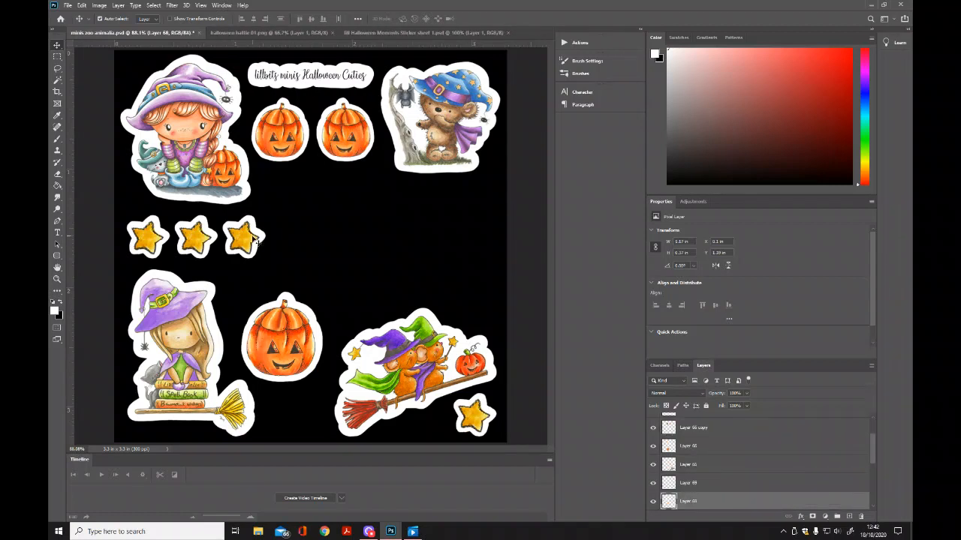
key("ctrl+t")
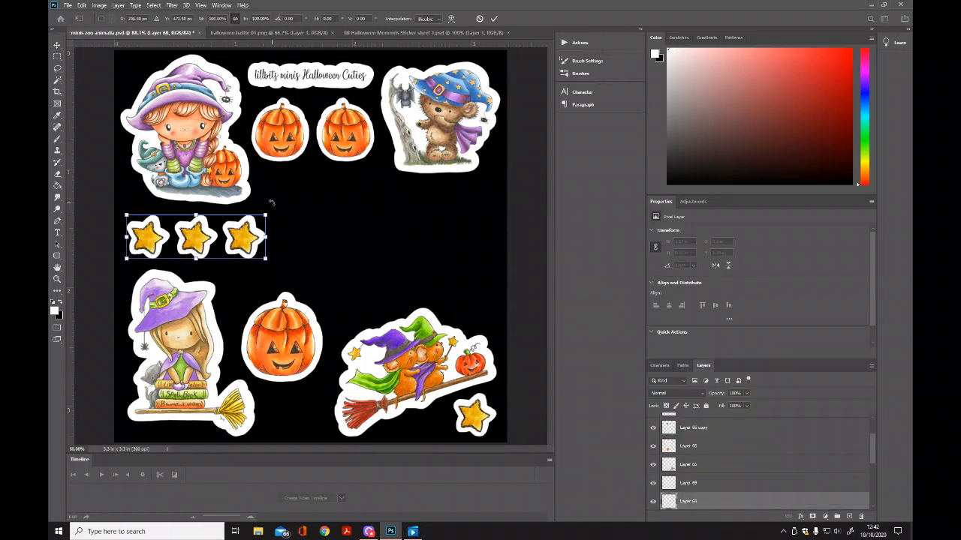
left_click_drag(267, 214, 255, 218)
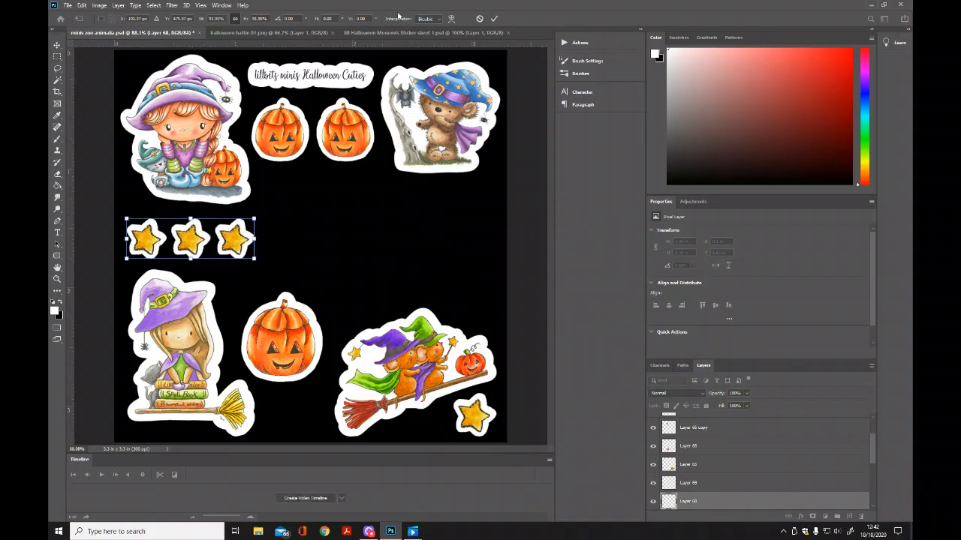
left_click(493, 18)
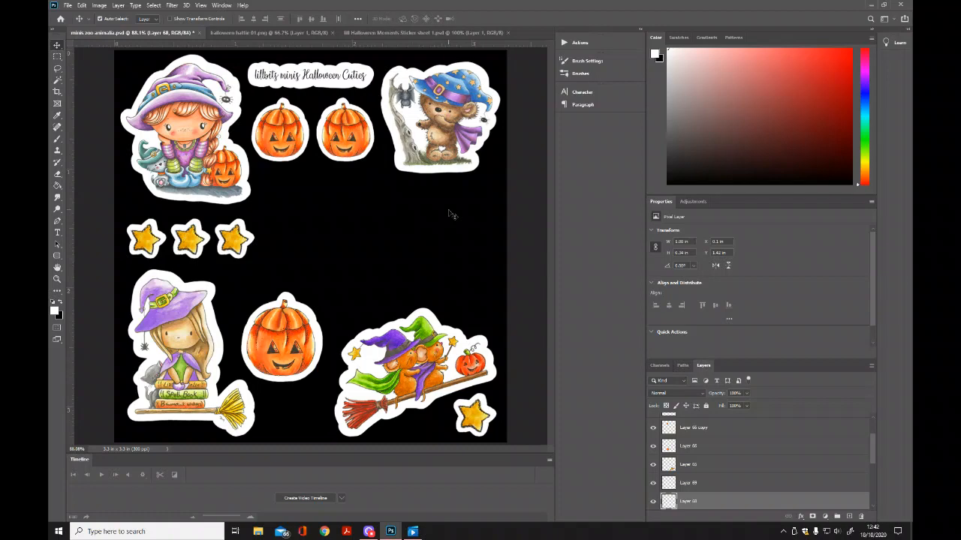
In halloween hattie 01.png, replace the old selection with a lasso around the first small girl in the upper row and copy her.
left_click(270, 32)
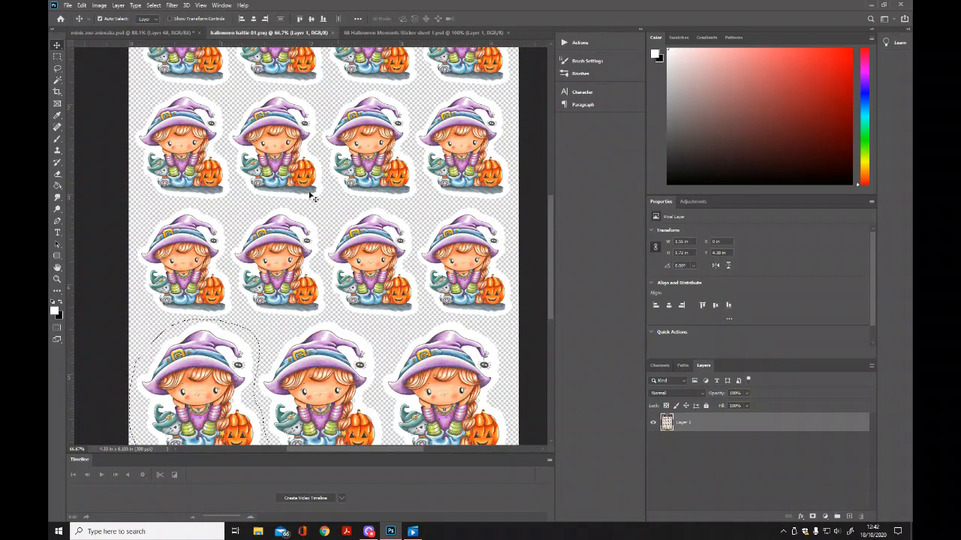
left_click(81, 6)
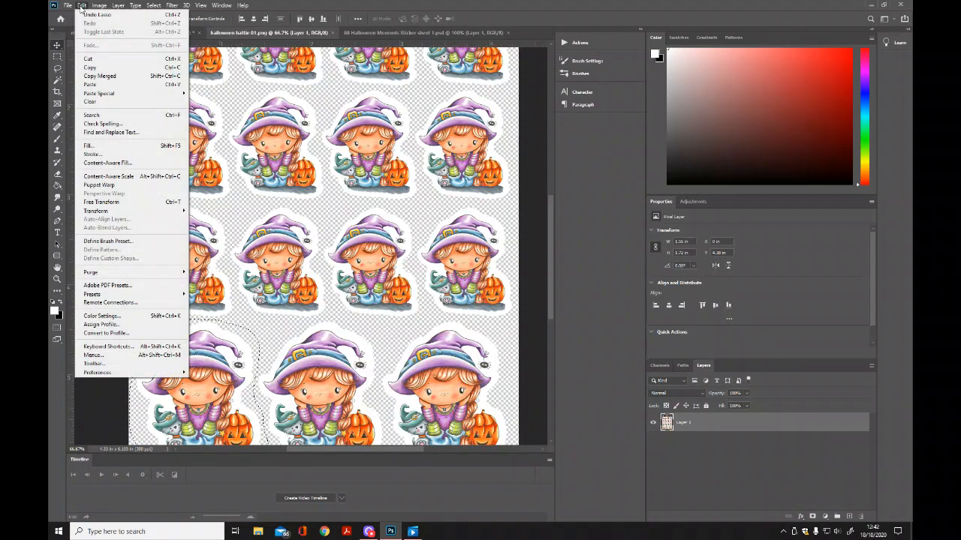
mouse_move(153, 6)
left_click(165, 24)
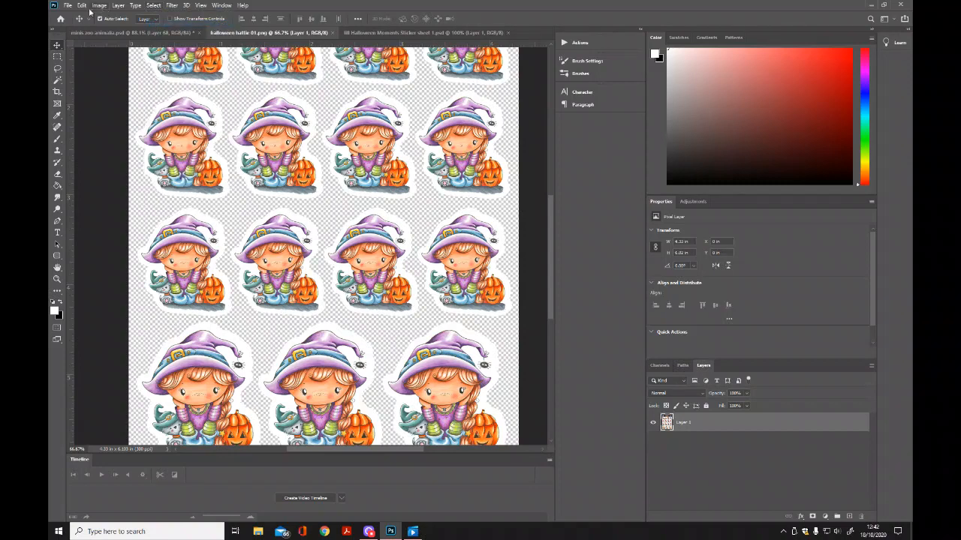
left_click(58, 68)
scroll(362, 180, "up", 5)
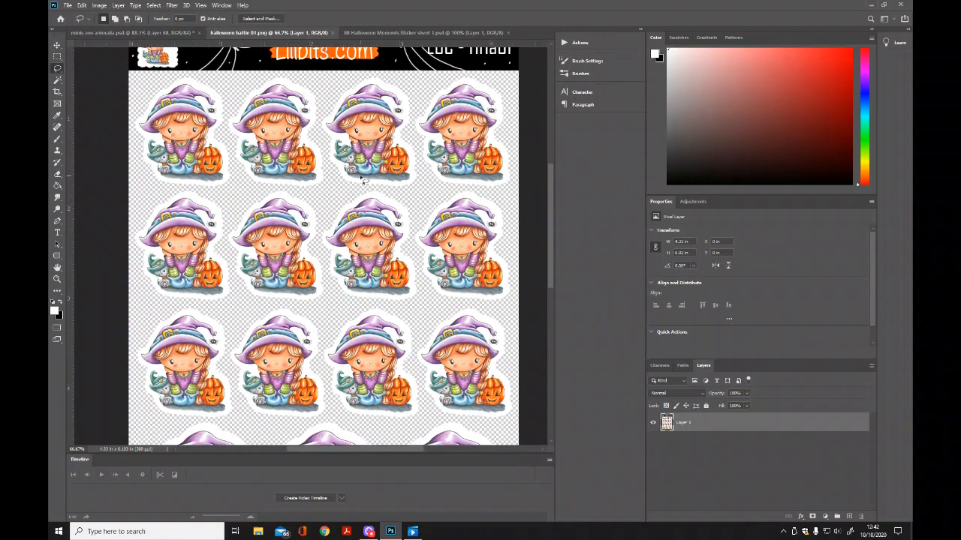
scroll(362, 179, "up", 2)
mouse_move(131, 189)
left_mouse_down()
mouse_move(144, 215)
mouse_move(166, 225)
mouse_move(231, 231)
mouse_move(237, 214)
mouse_move(224, 171)
mouse_move(230, 144)
mouse_move(214, 118)
mouse_move(177, 112)
mouse_move(148, 128)
mouse_move(132, 194)
left_mouse_up()
left_click(81, 6)
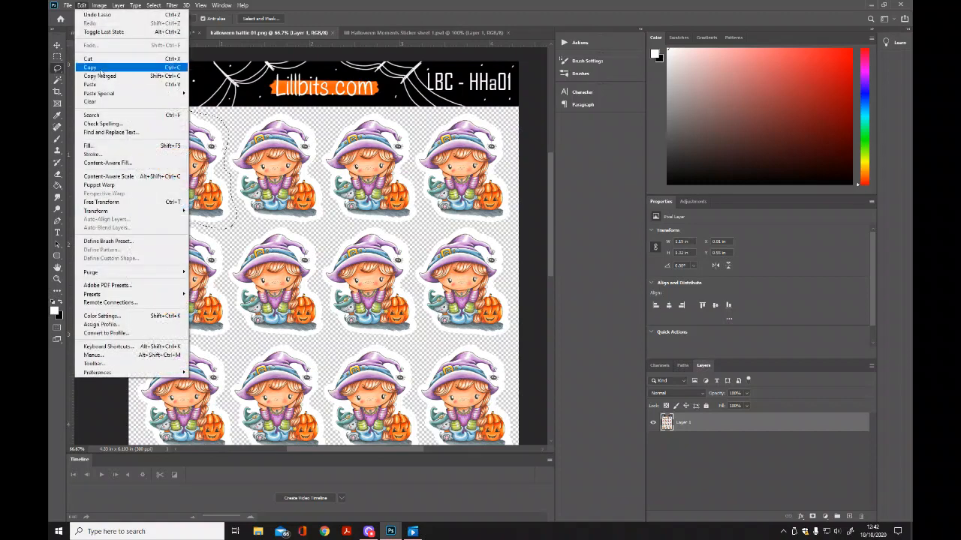
left_click(106, 78)
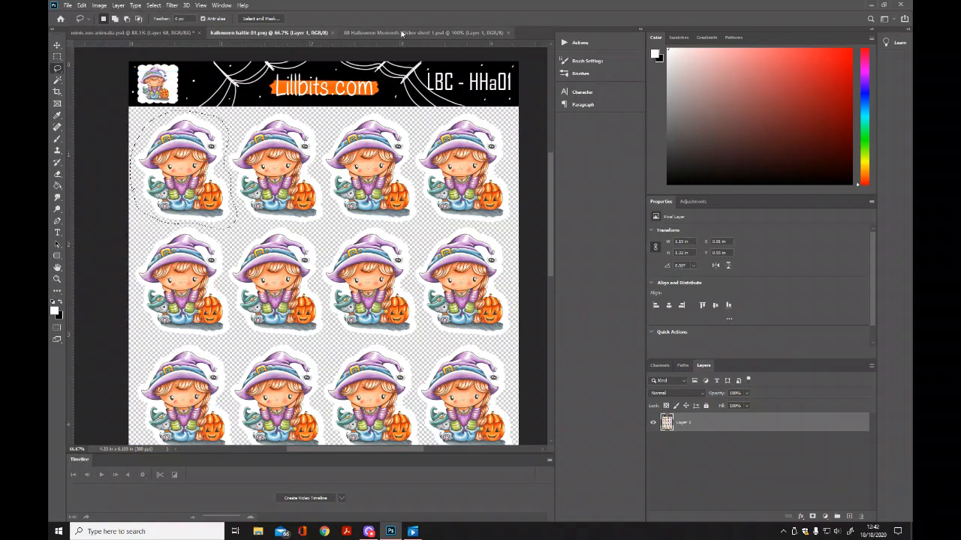
Paste the copied small girl into minis zoo animalia.psd and place her between the bear and the mice on the broom.
left_click(420, 32)
left_click(96, 32)
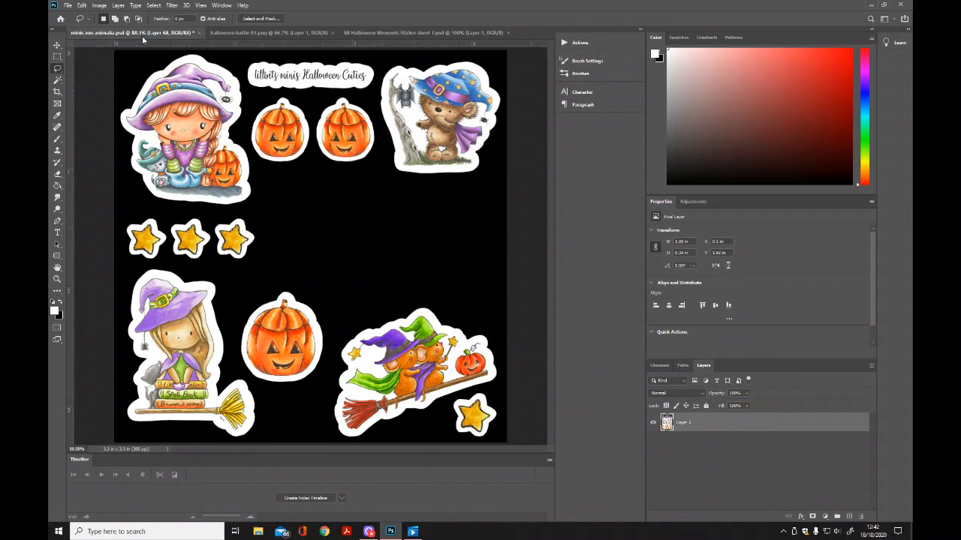
left_click(81, 6)
left_click(106, 86)
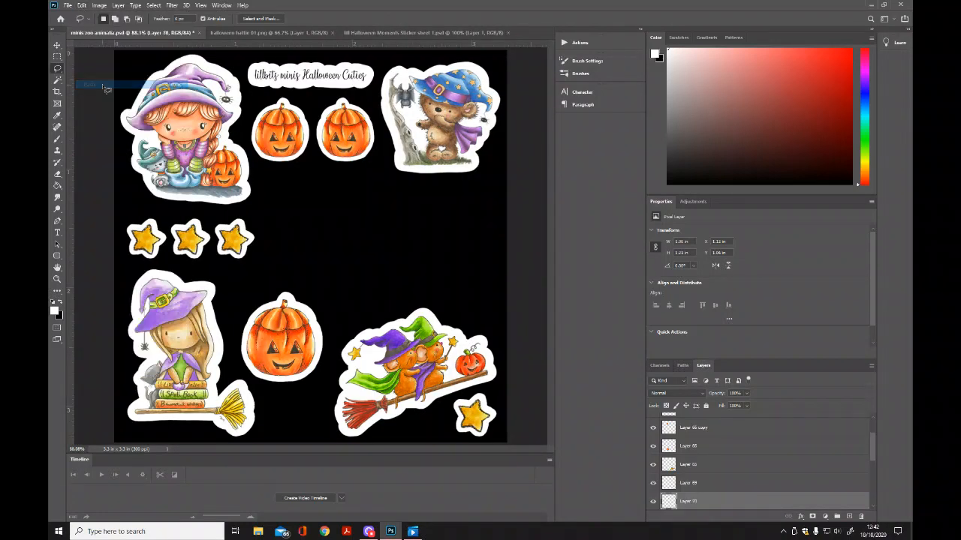
left_click(58, 46)
left_click_drag(340, 270, 449, 264)
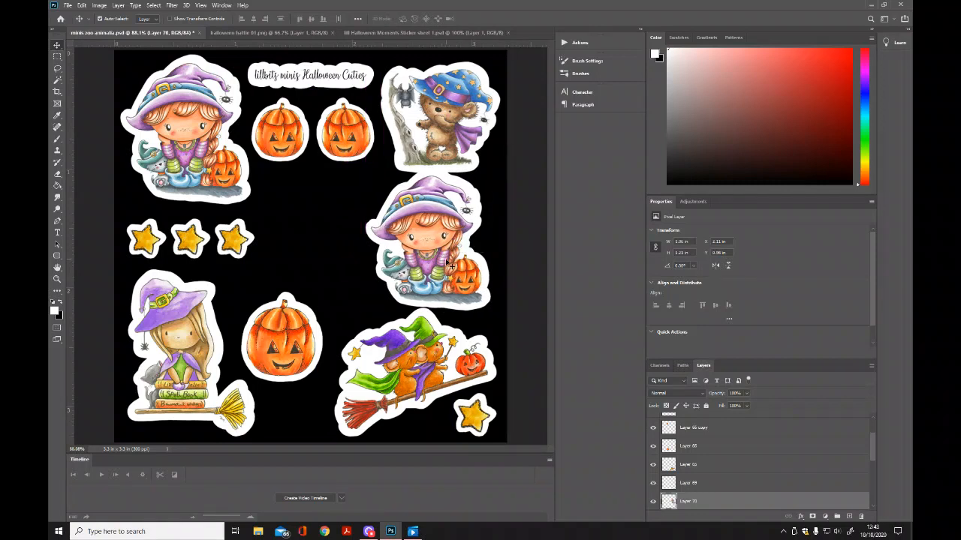
Scale the pasted girl down proportionally to about 0.97 in wide.
key("ctrl+t")
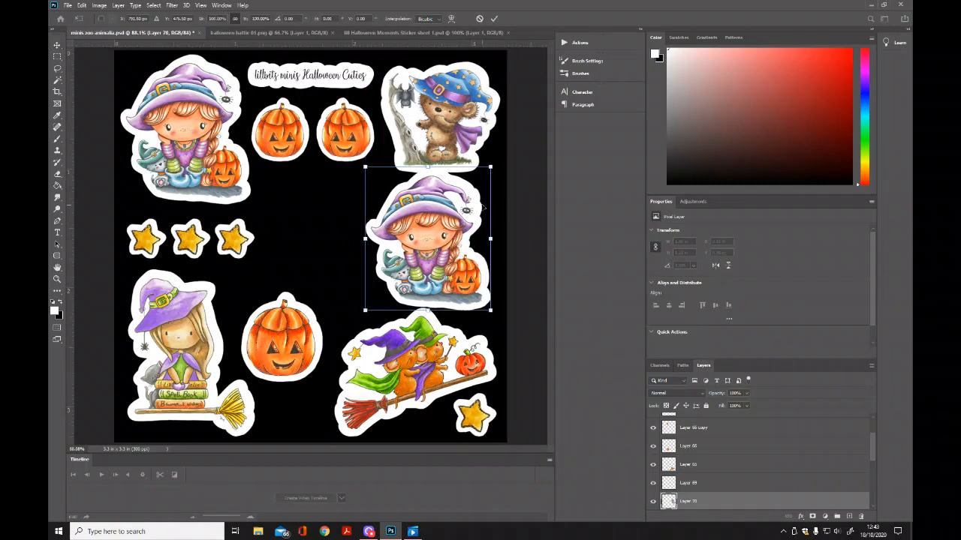
left_click_drag(491, 166, 483, 181)
left_click(494, 18)
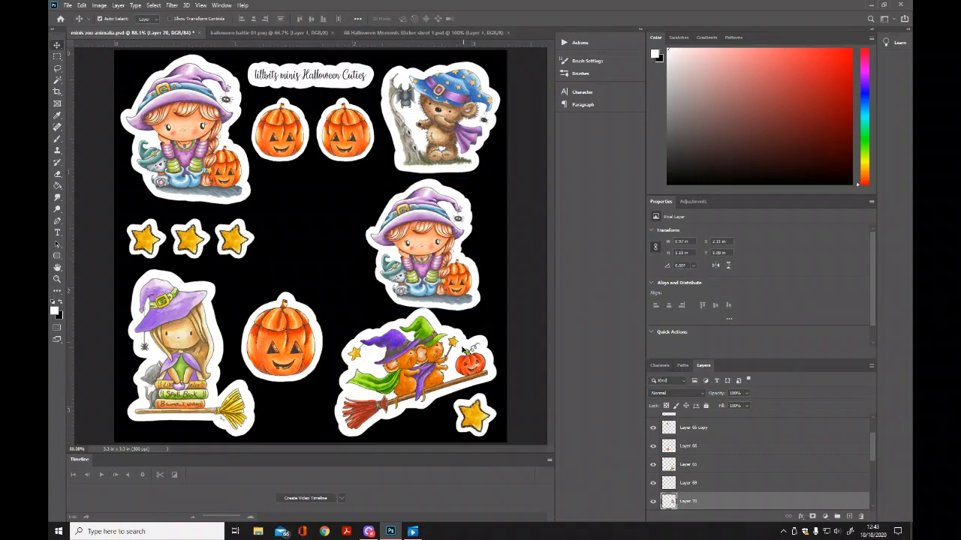
Scale the mice-on-broom sticker down to about 1.27 in wide and shift it slightly left, away from the corner star.
left_click(462, 359)
key("ctrl+t")
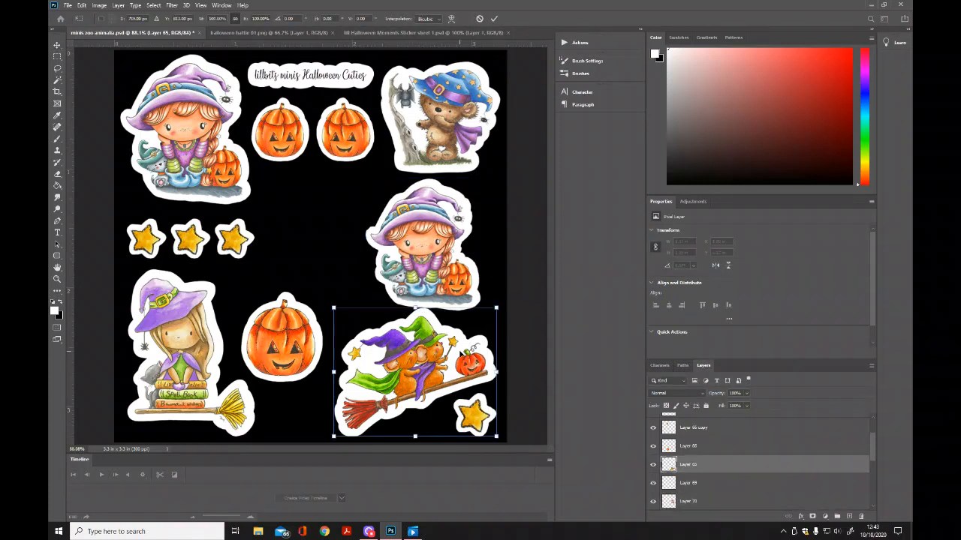
left_click_drag(496, 308, 485, 316)
left_click_drag(450, 373, 445, 374)
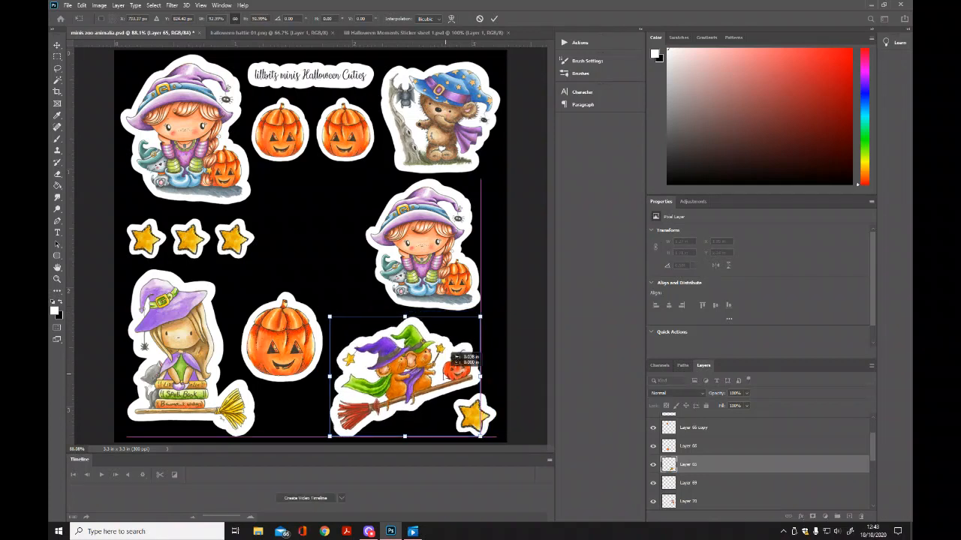
left_click(494, 19)
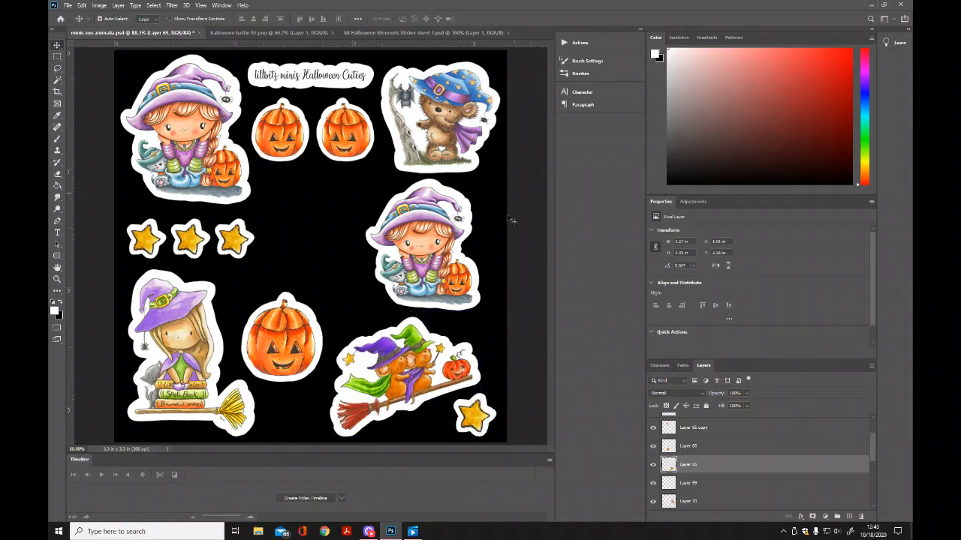
Move the small girl right and slightly down to about X 2.22 in, Y 1.1 in, between the bear and the mice.
left_click_drag(444, 278, 455, 279)
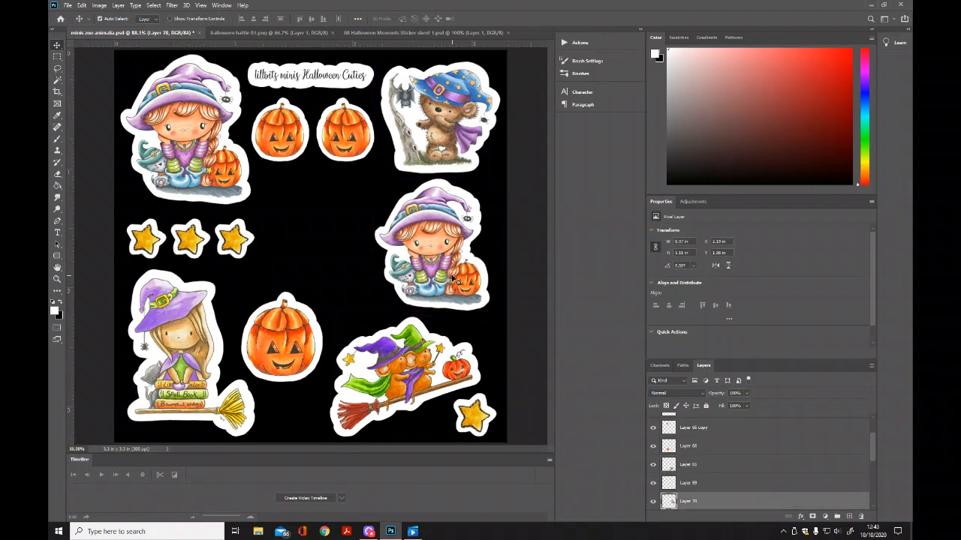
key("Down")
key("Down")
key("Down")
left_click_drag(454, 279, 455, 278)
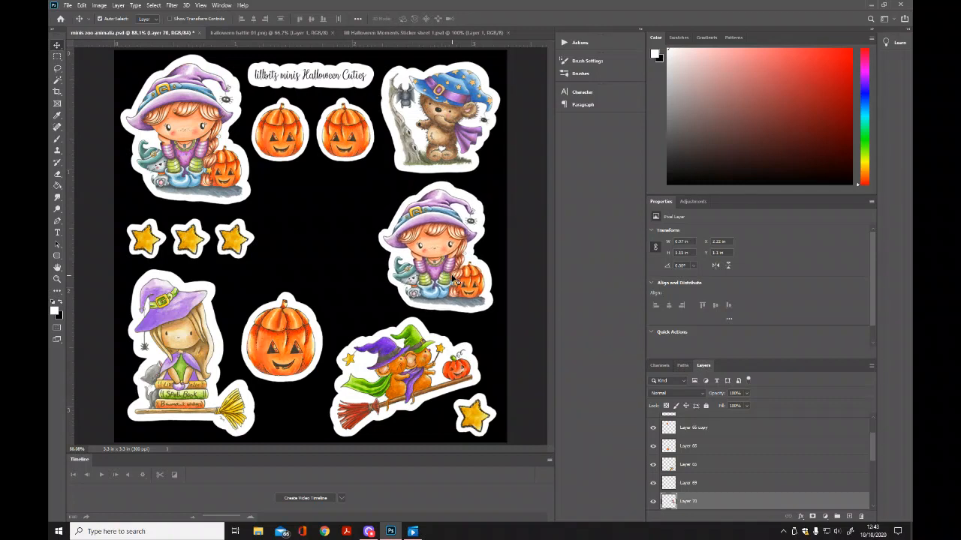
With the witch-on-books layer active, lasso and copy the spider from Halloween Moments Sticker sheet 1.psd and return to minis zoo animalia.psd.
left_click(182, 357)
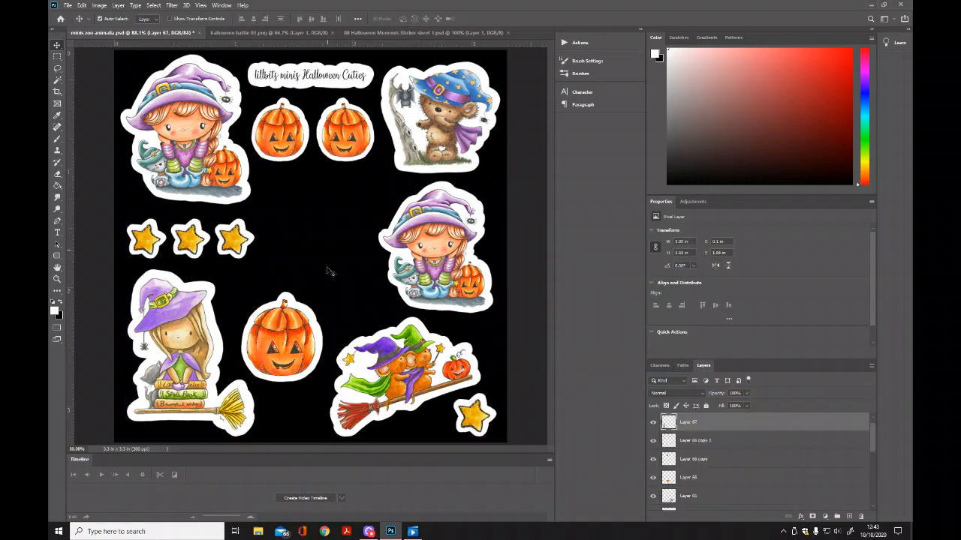
left_click(402, 33)
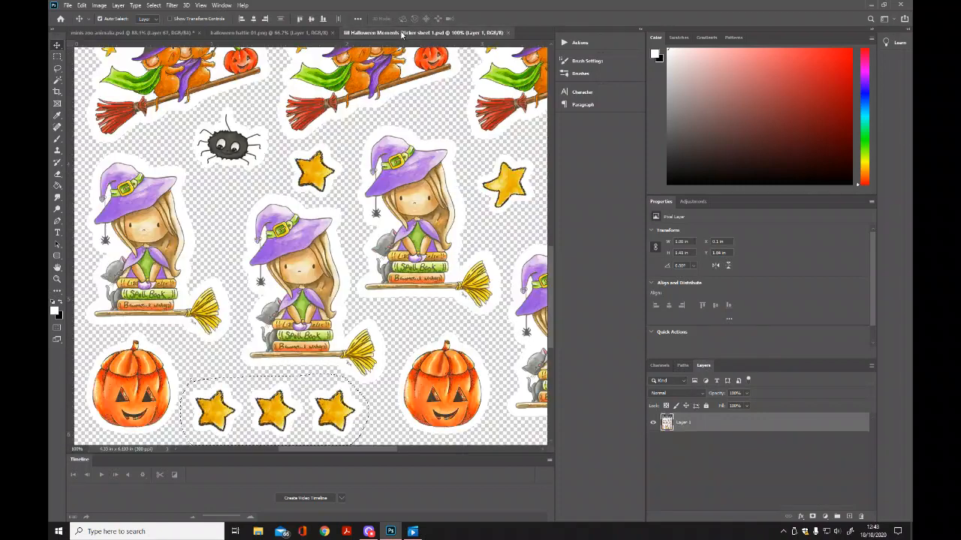
left_click_drag(552, 285, 555, 254)
left_click(57, 68)
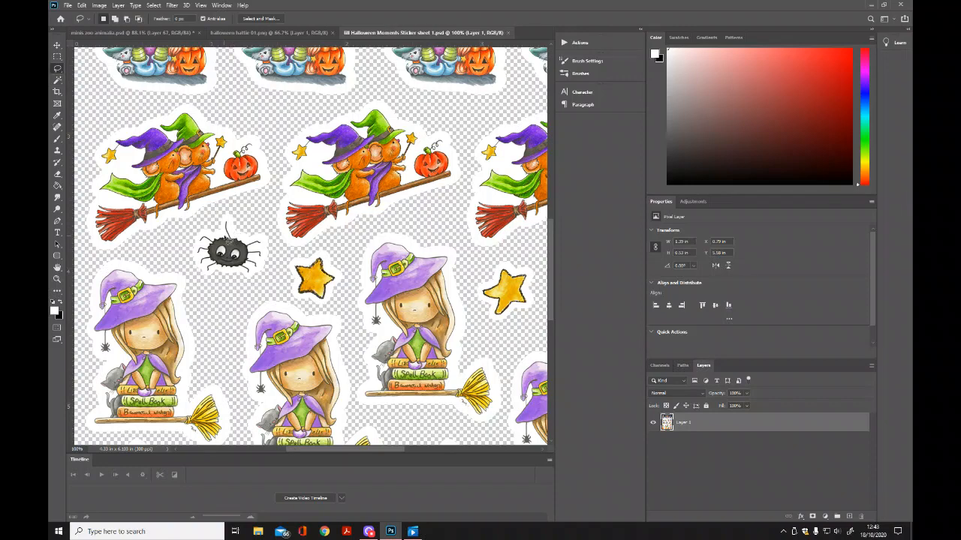
mouse_move(181, 245)
left_mouse_down()
mouse_move(199, 285)
mouse_move(233, 298)
mouse_move(259, 298)
mouse_move(275, 279)
mouse_move(282, 261)
mouse_move(262, 217)
mouse_move(223, 213)
mouse_move(194, 238)
left_mouse_up()
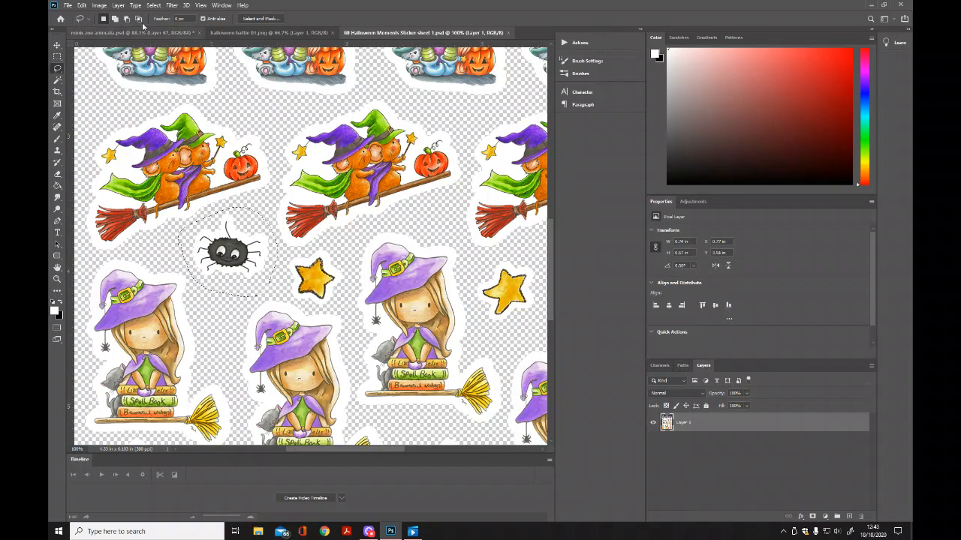
left_click(83, 6)
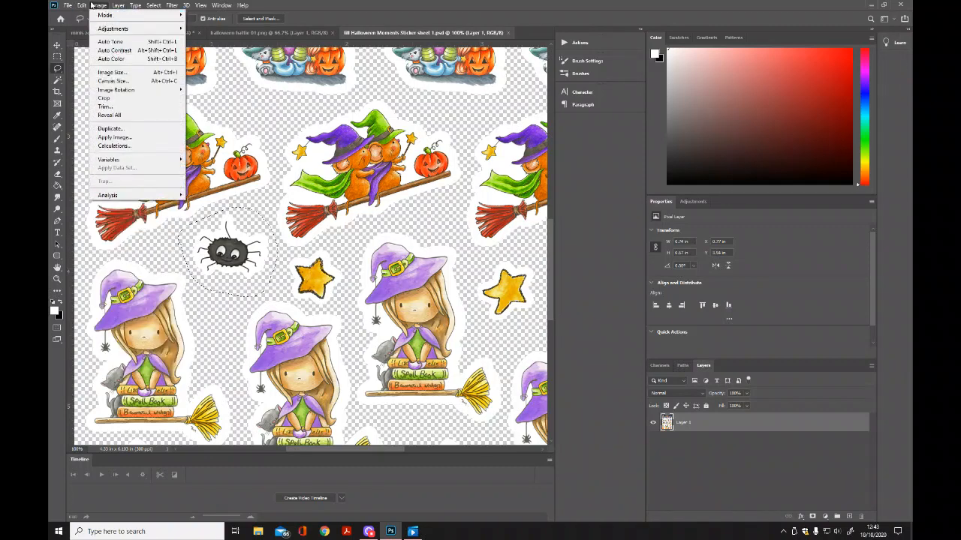
left_click(81, 6)
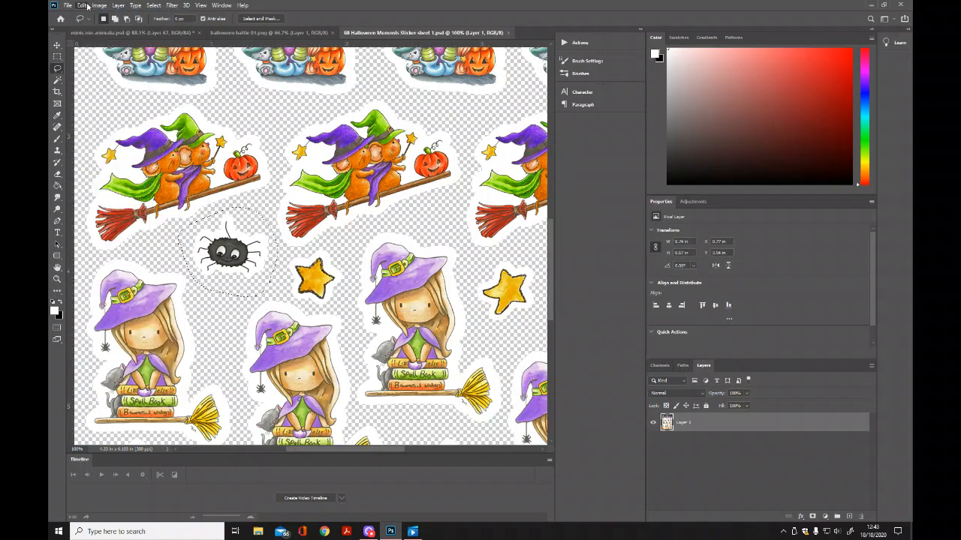
left_click(82, 6)
left_click(97, 76)
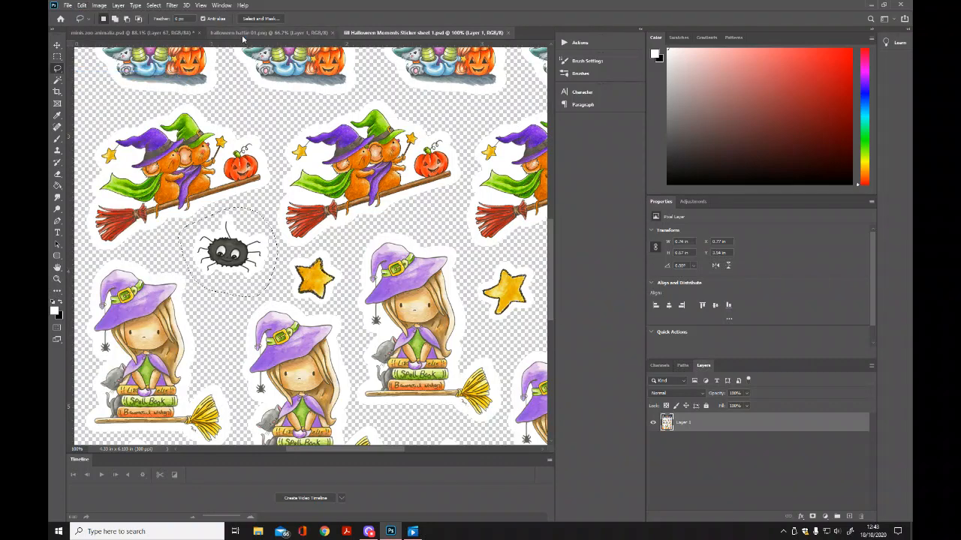
left_click(134, 33)
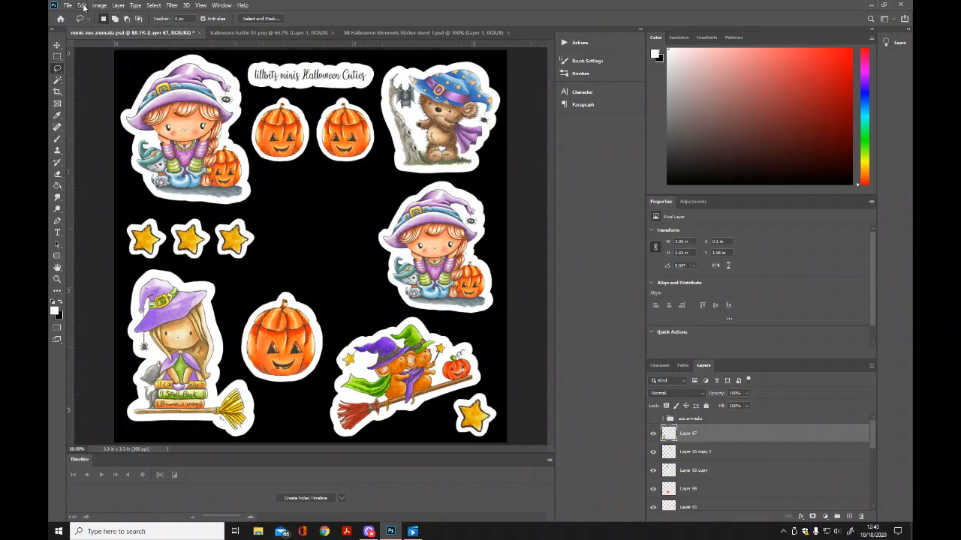
Paste the copied spider and place it below the large pumpkin, between the witch's broom and the mice, at about Y 2.75 in.
left_click(82, 6)
left_click(98, 88)
left_click(57, 46)
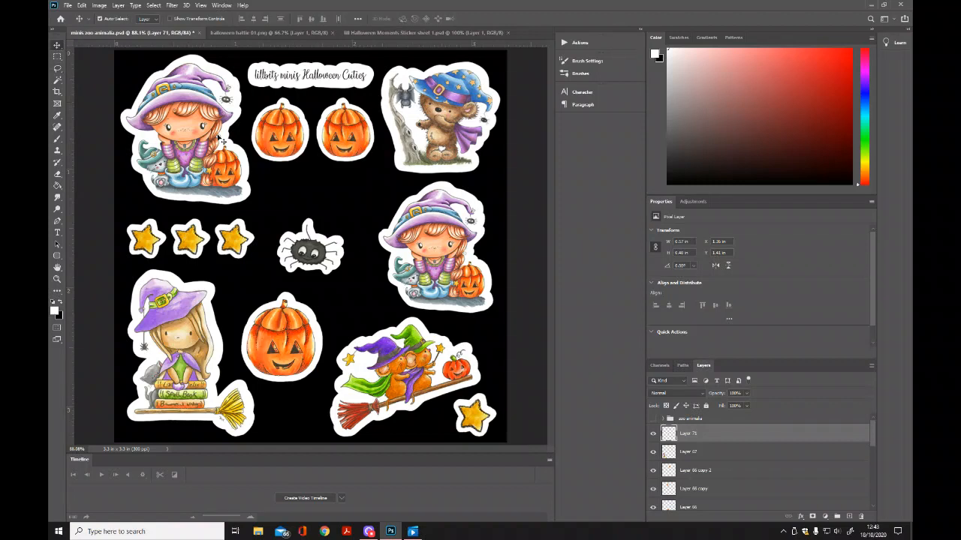
left_click_drag(330, 246, 308, 404)
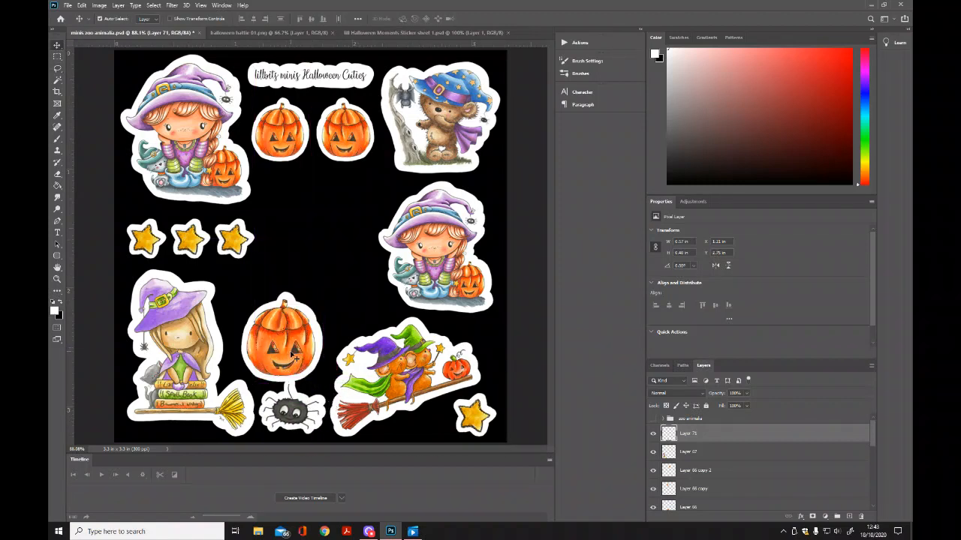
Move the large pumpkin up to about Y 1.9 in, shift the mice slightly right, and nudge the corner star and spider to even the gaps.
left_click_drag(291, 356, 297, 366)
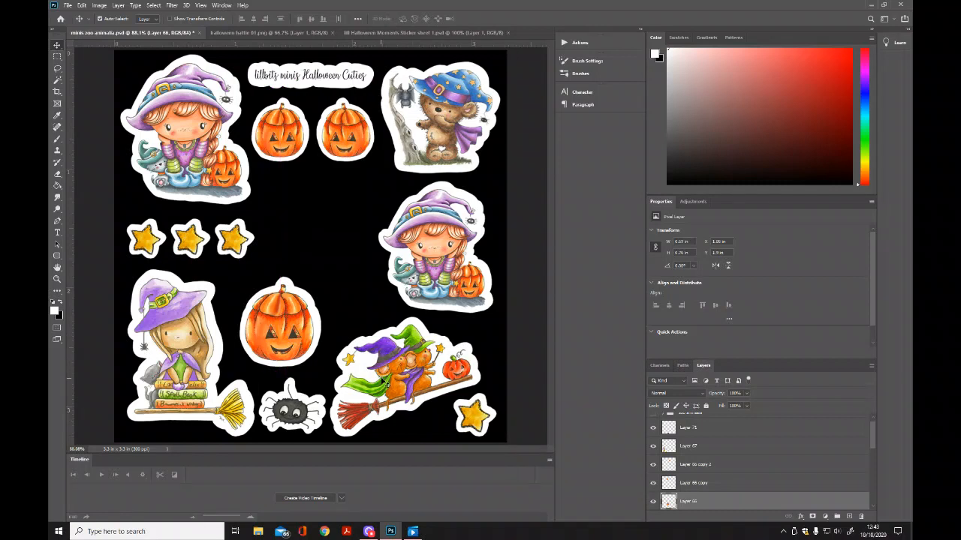
left_click_drag(383, 383, 394, 381)
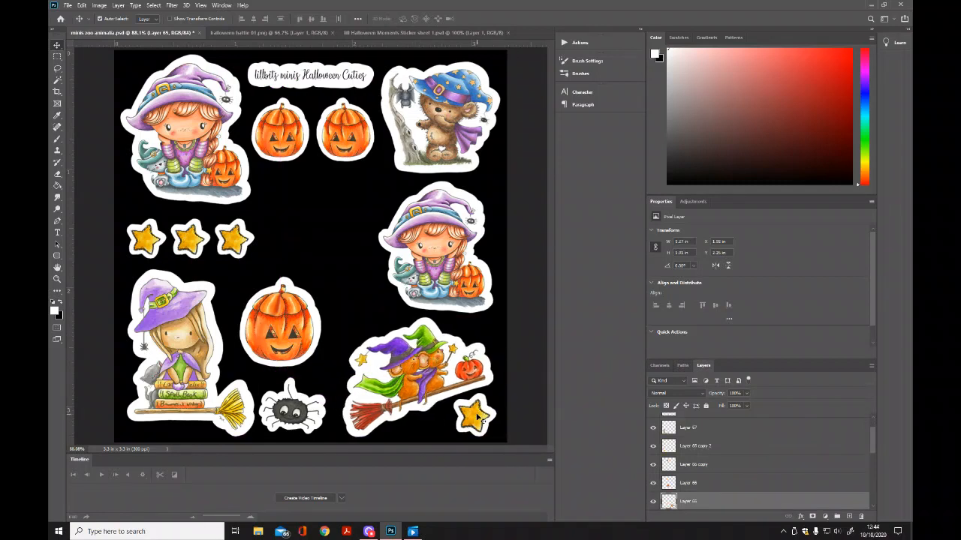
left_click_drag(477, 418, 475, 418)
left_click_drag(299, 415, 316, 403)
left_click_drag(409, 376, 405, 374)
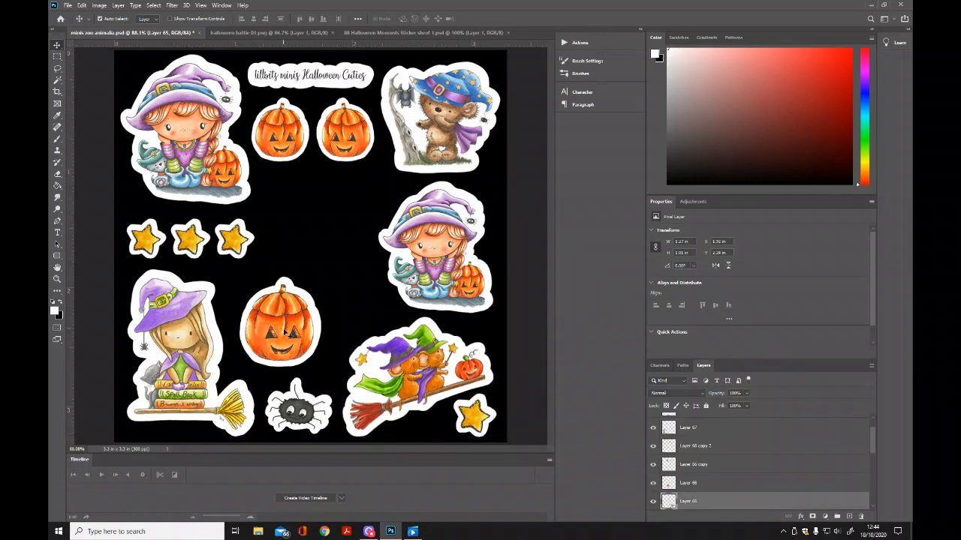
Fine-tune the large pumpkin slightly down and left, and settle the spider beneath it at about Y 2.77 in.
left_click_drag(288, 337, 290, 330)
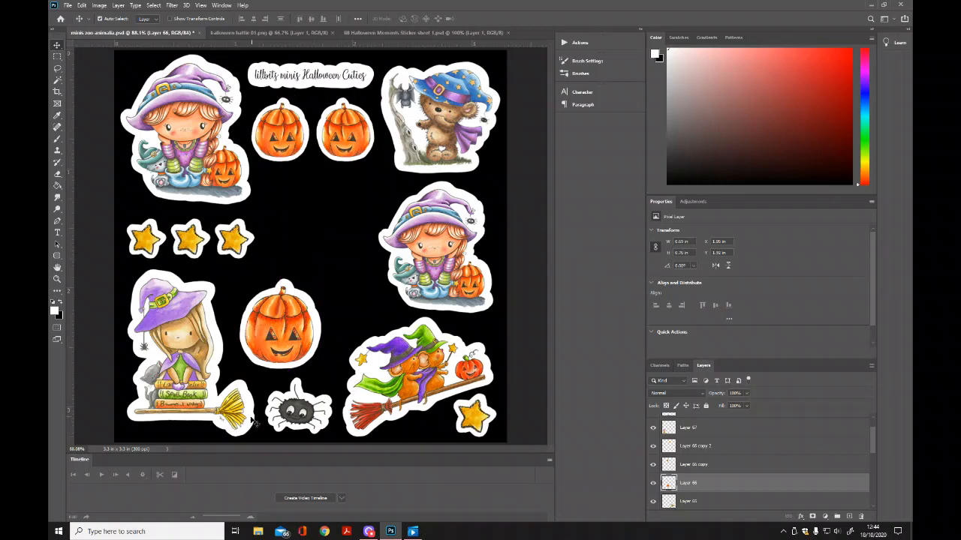
left_click_drag(302, 413, 301, 411)
left_click_drag(292, 339, 286, 339)
left_click_drag(302, 412, 306, 417)
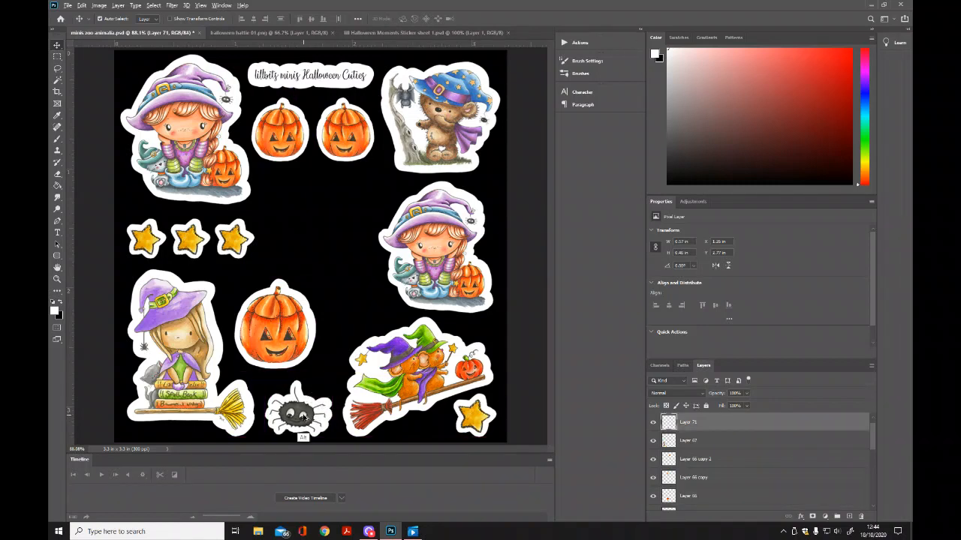
Duplicate the spider, scale the copy to about 0.52 in wide, and place it between the large pumpkin and the small girl.
left_click_drag(306, 415, 355, 205)
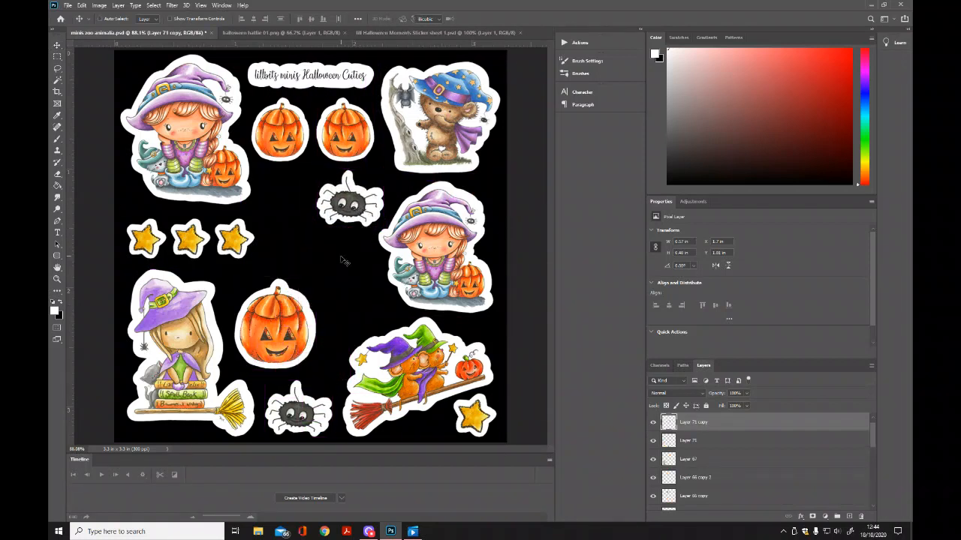
key("ctrl+t")
left_click_drag(384, 224, 359, 201)
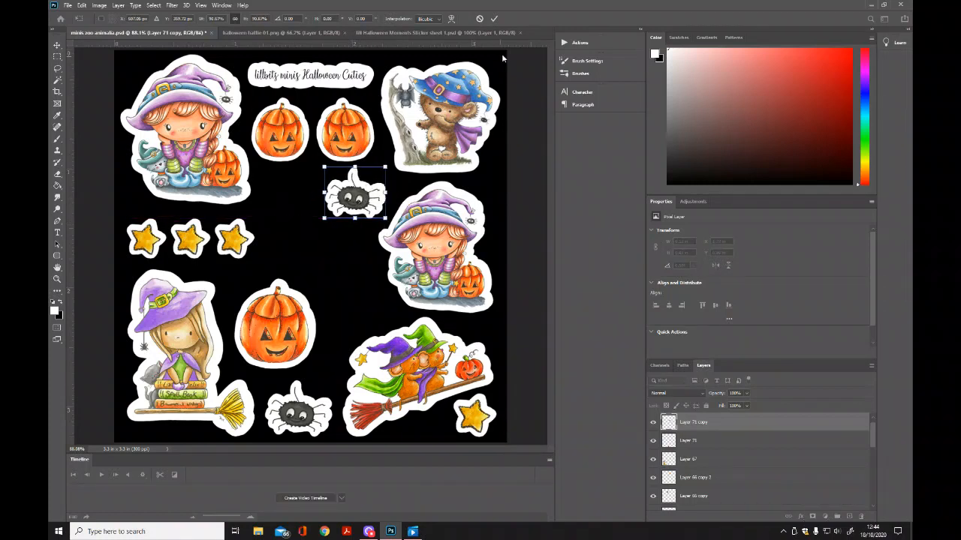
key("Return")
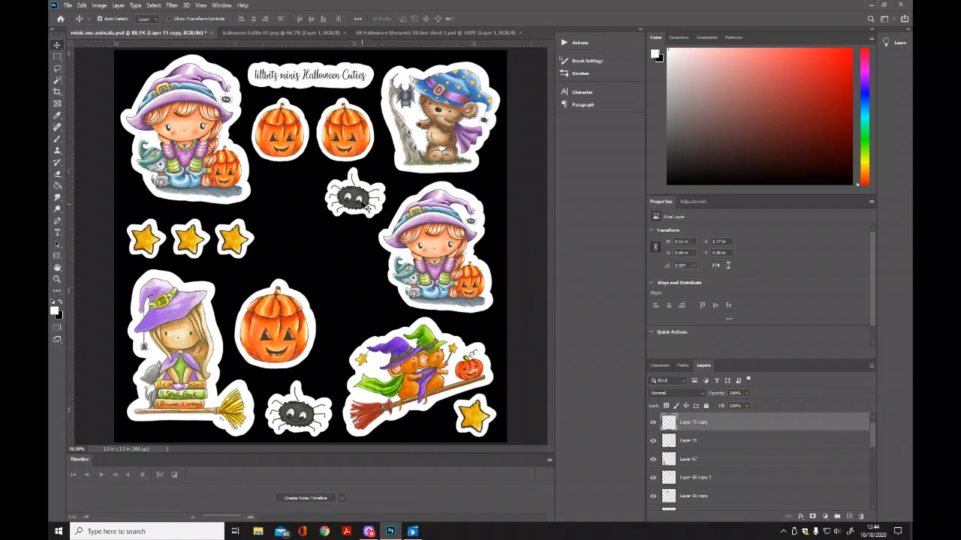
left_click_drag(366, 205, 367, 313)
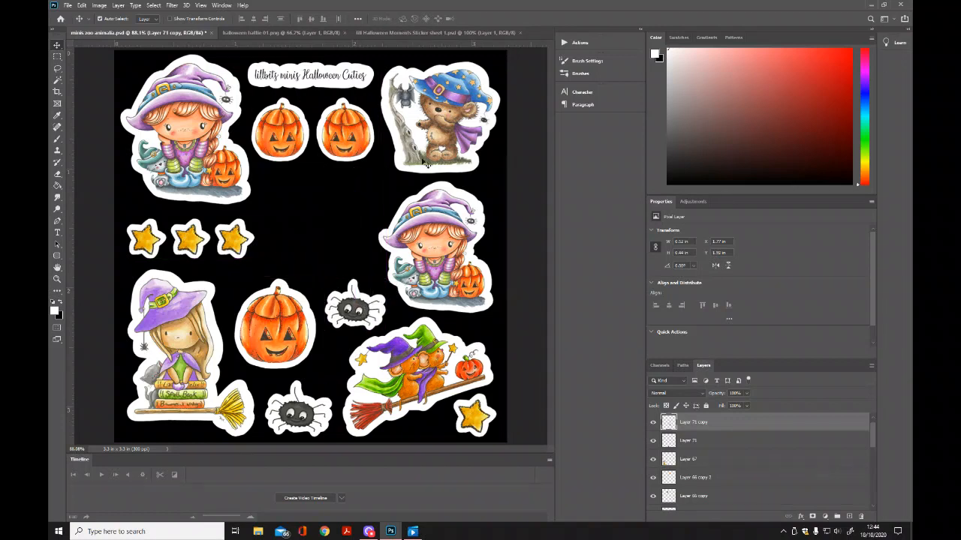
Duplicate the bear sticker, scale the copy to about 0.94 in wide, and position it in the empty centre below the two small pumpkins.
left_click(450, 132)
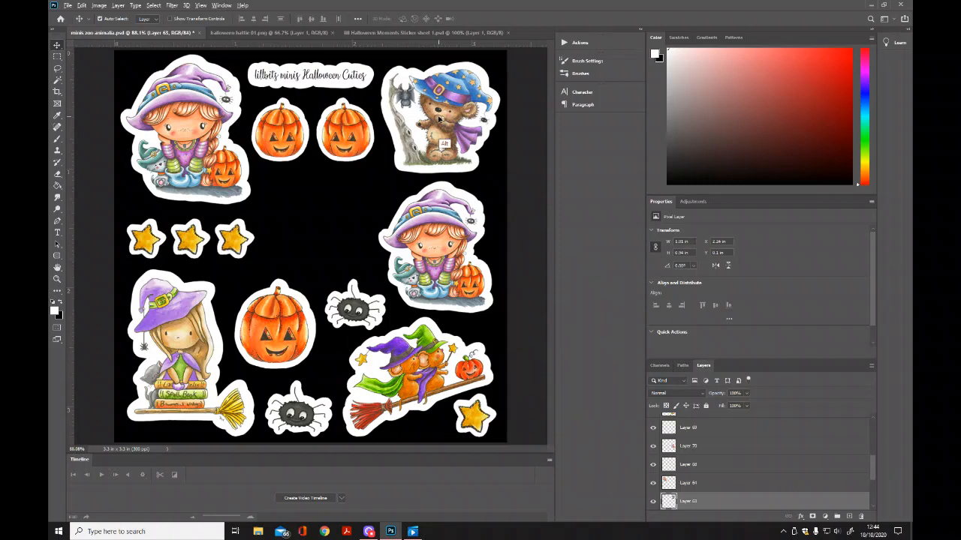
left_click_drag(439, 121, 320, 221)
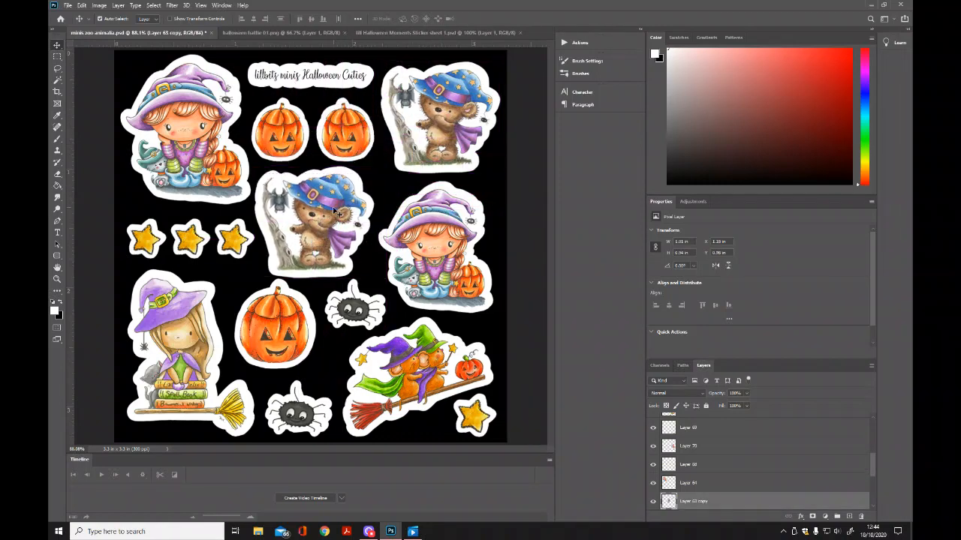
key("ctrl+t")
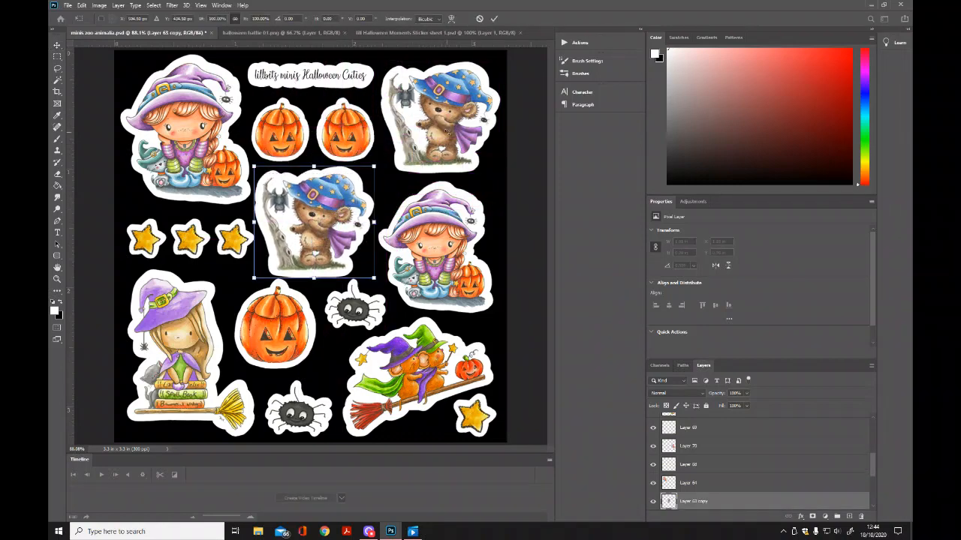
left_click_drag(374, 167, 366, 175)
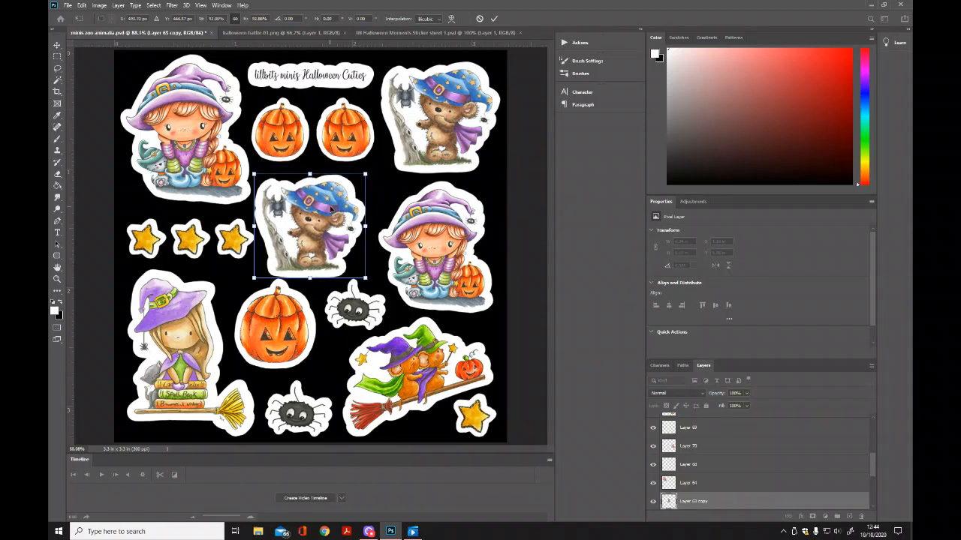
left_click_drag(330, 210, 357, 218)
key("Return")
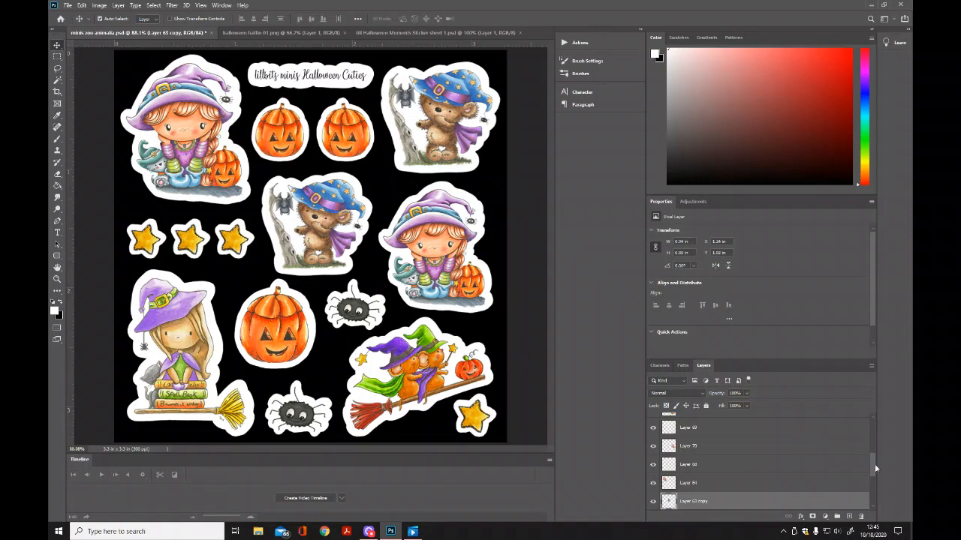
Preview the sheet on the white background layer and leave both the white and black background layers hidden.
left_click_drag(875, 468, 866, 512)
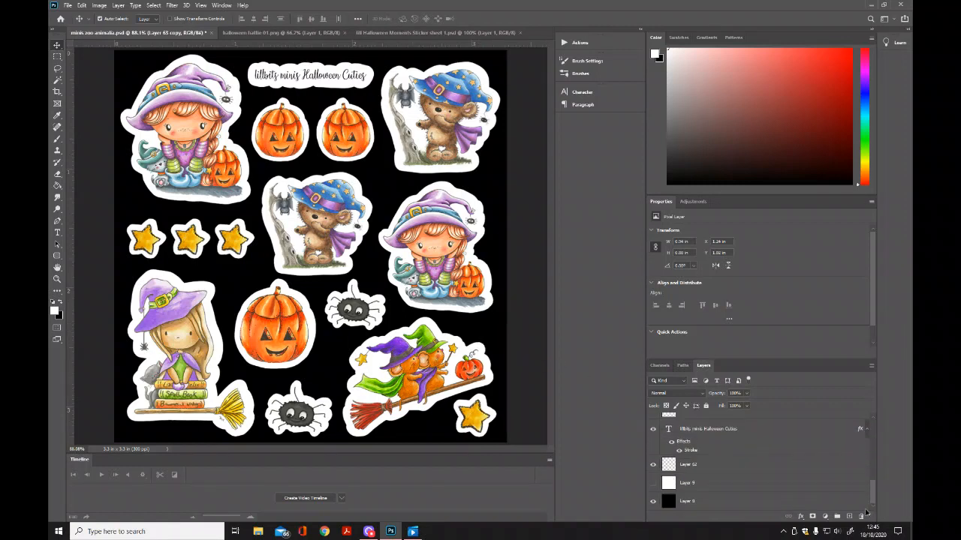
left_click(653, 501)
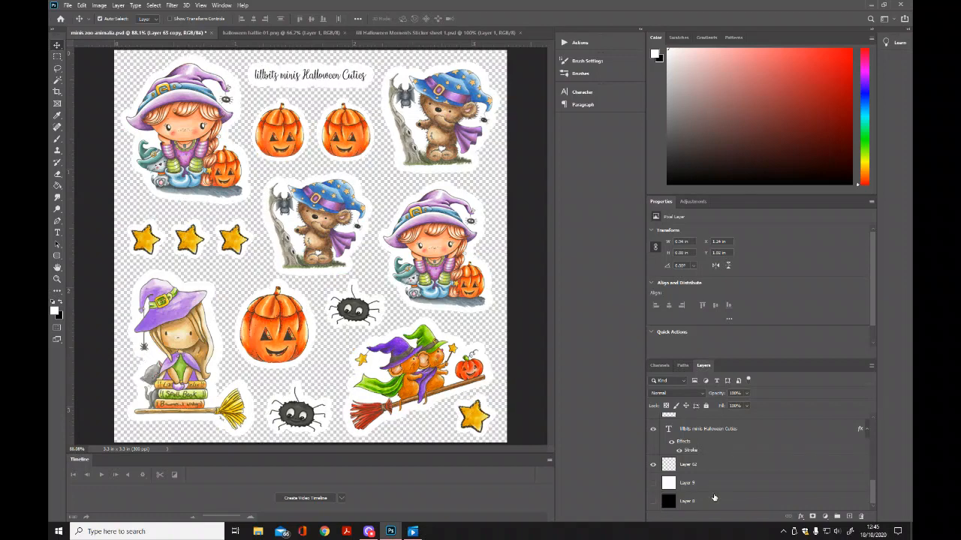
left_click(653, 482)
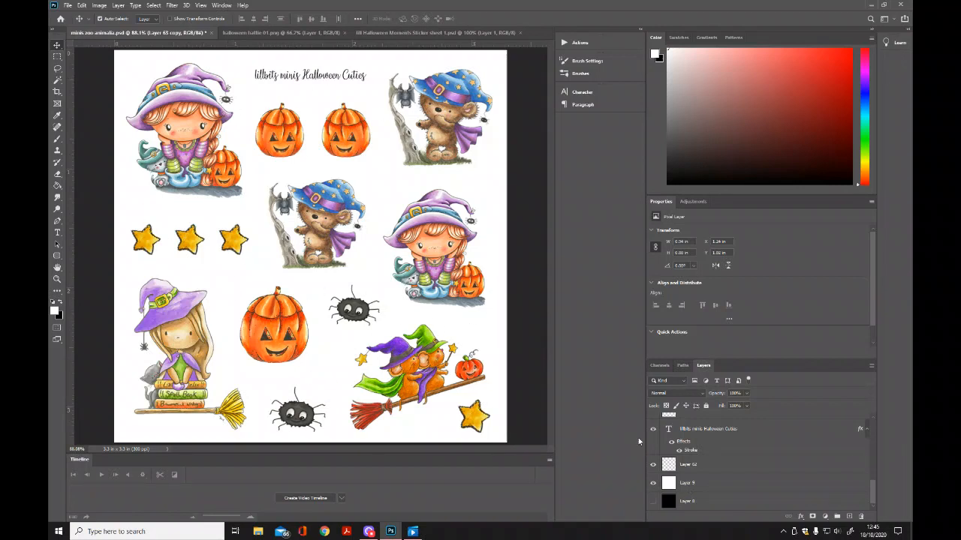
left_click(655, 501)
left_click(653, 483)
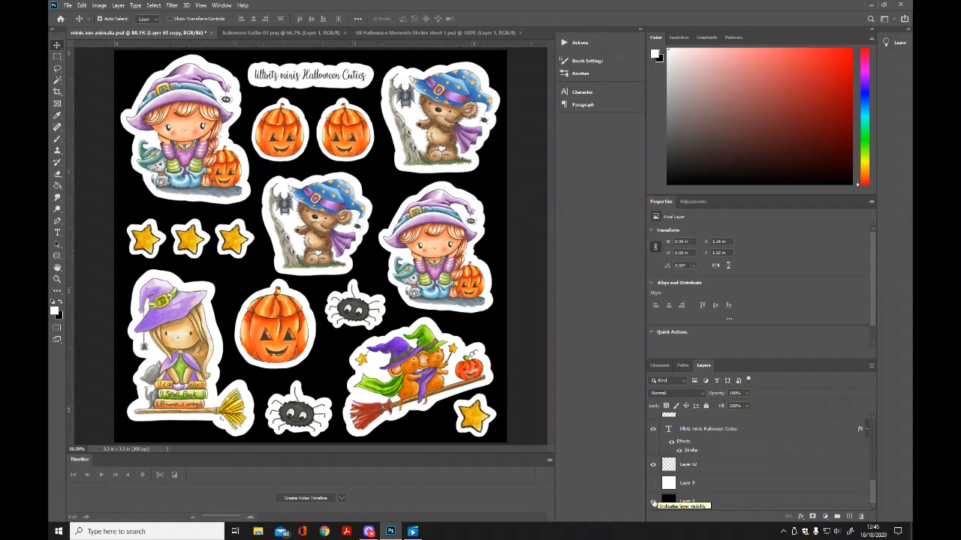
left_click(653, 502)
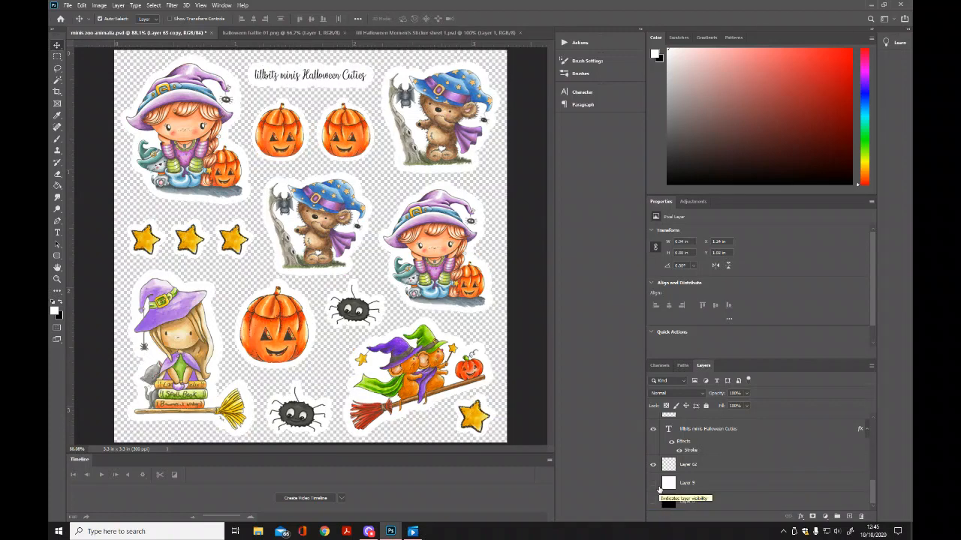
Start saving the document under a new name, with Halloween Cuties as the file name.
left_click(69, 6)
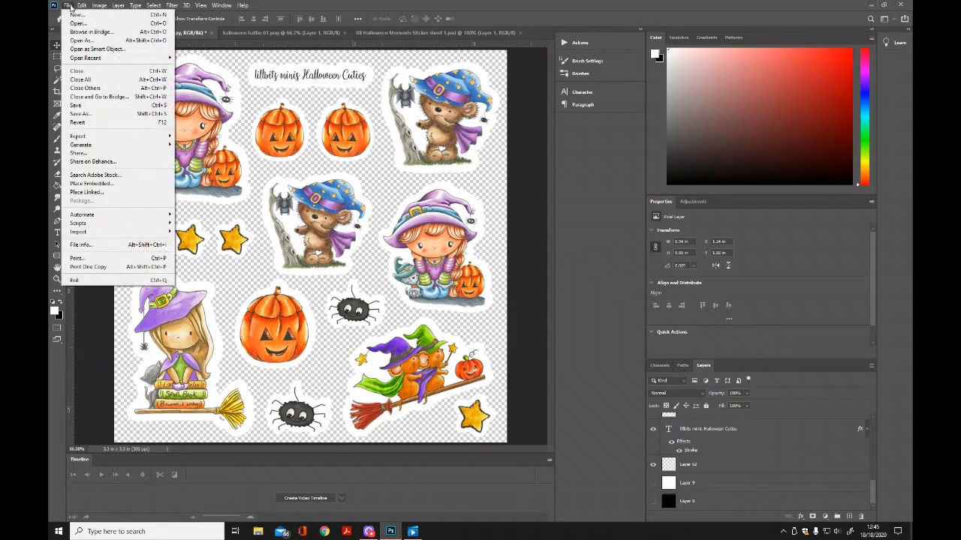
left_click(97, 115)
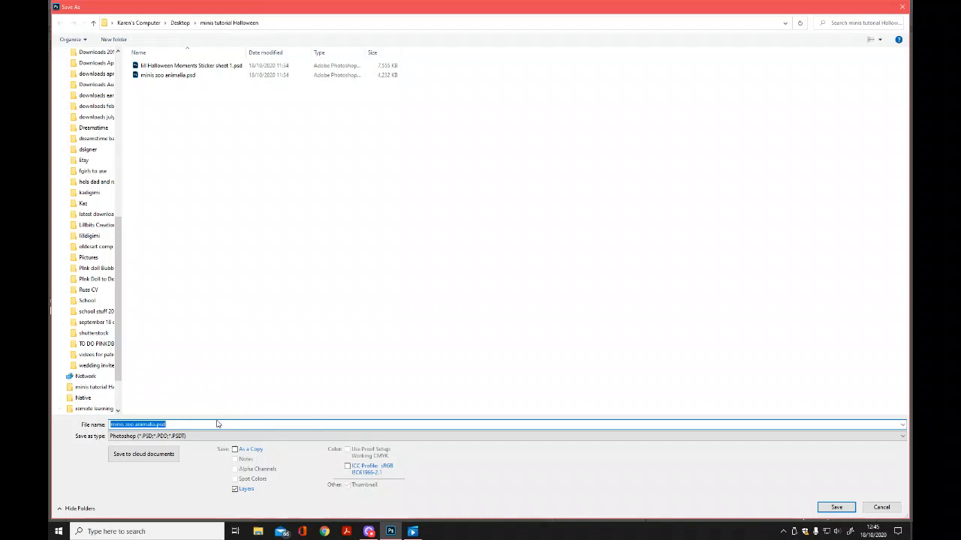
type("Hallowe")
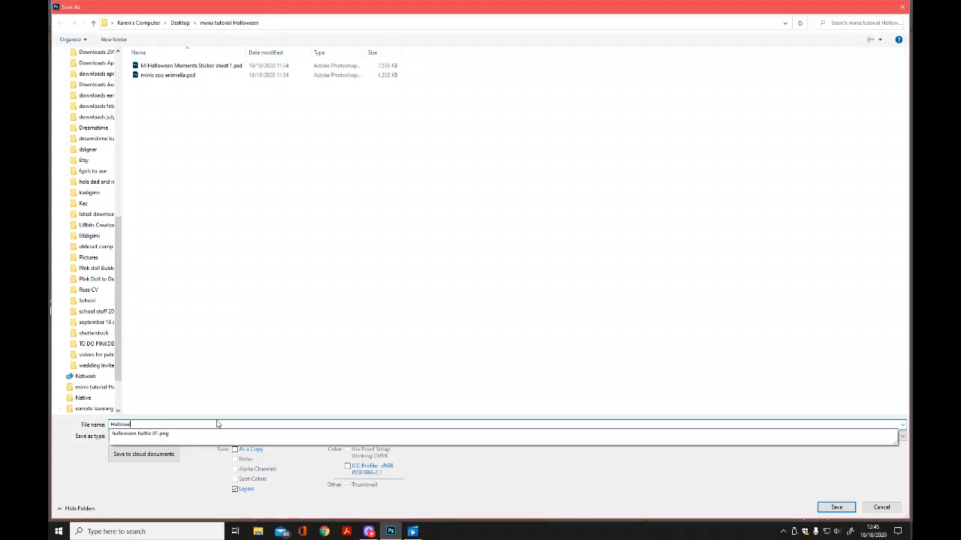
type("en Cuties")
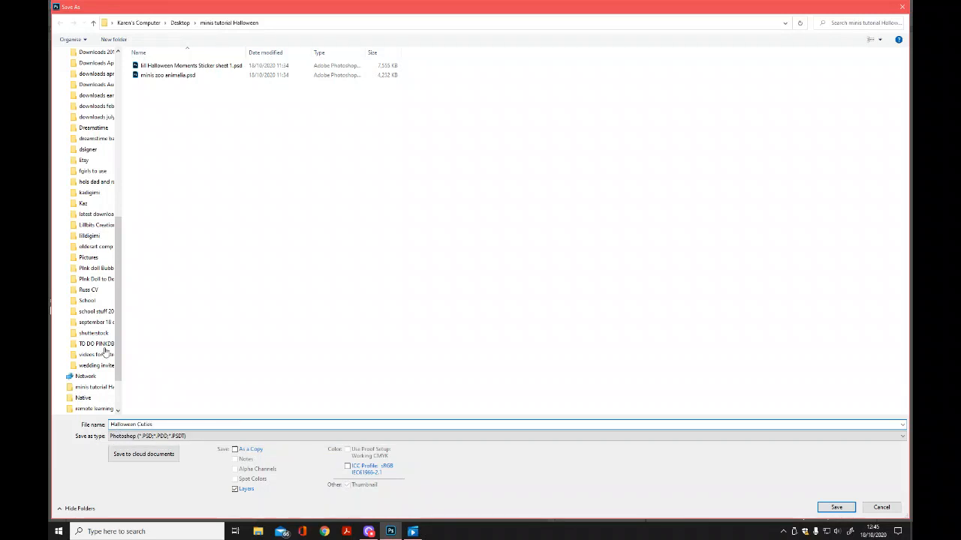
Choose the sticker sheets folder and save the Photoshop file there with Maximize Compatibility enabled.
scroll(122, 301, "up", 3)
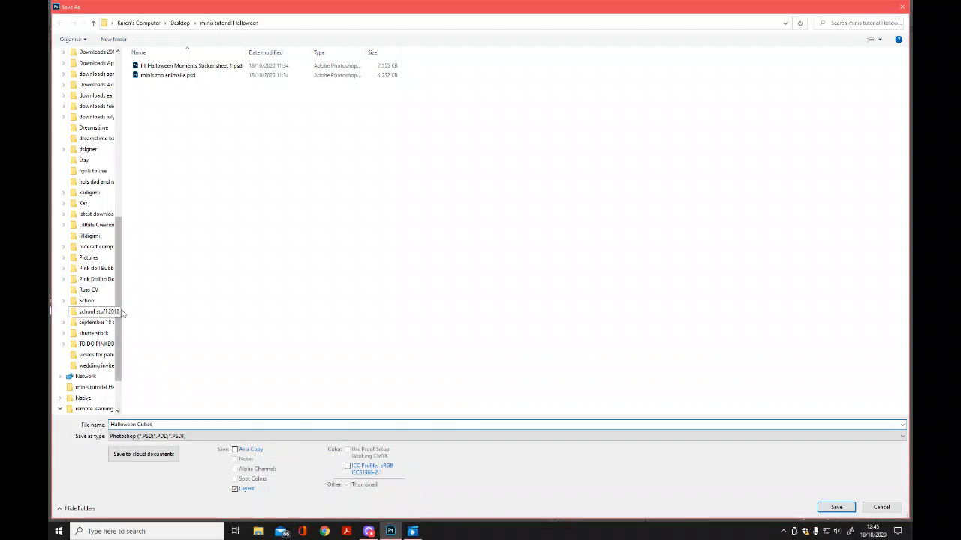
scroll(124, 251, "up", 8)
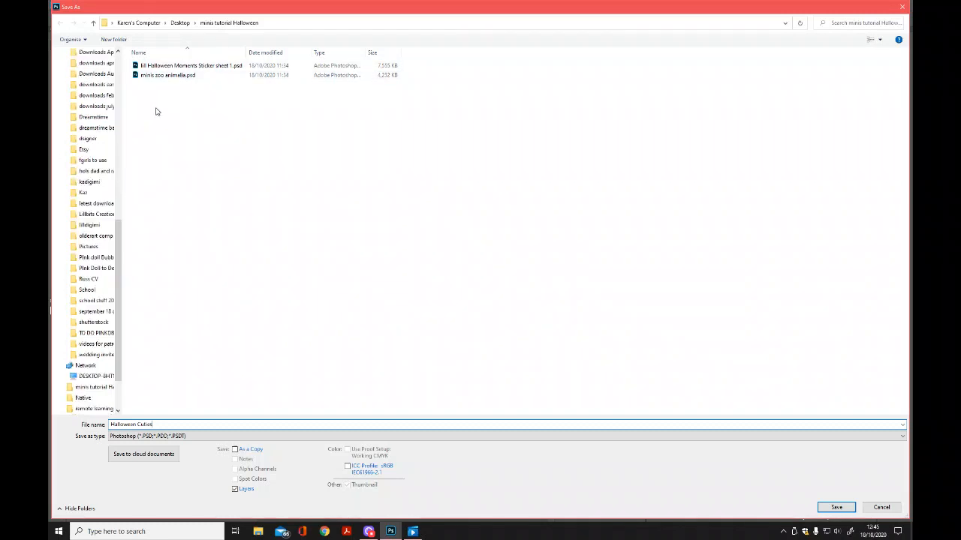
left_click_drag(119, 253, 114, 89)
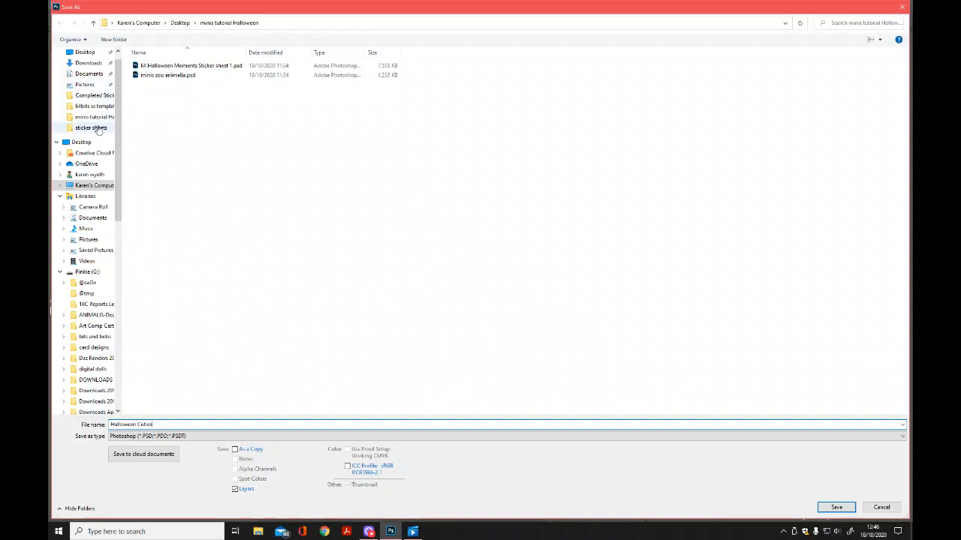
left_click(97, 129)
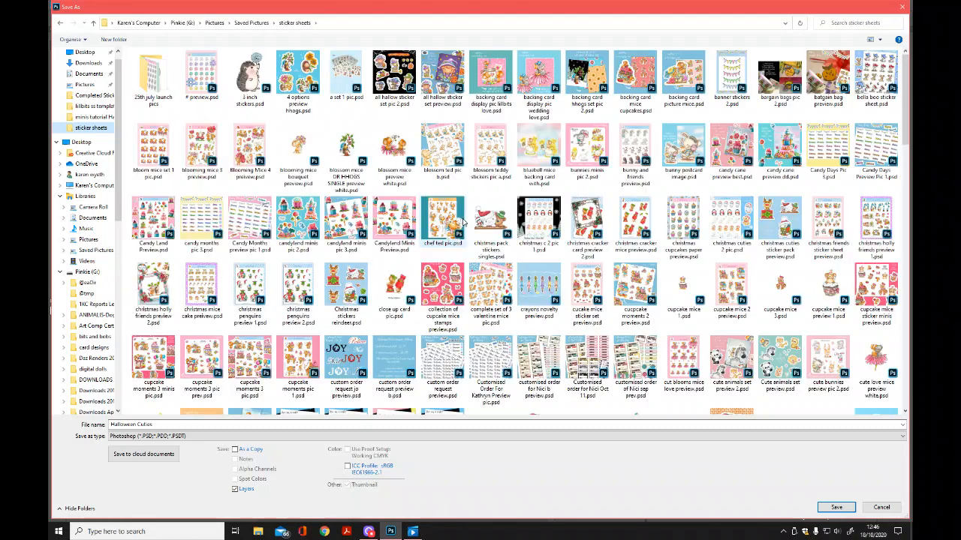
scroll(522, 327, "down", 5)
scroll(522, 327, "up", 5)
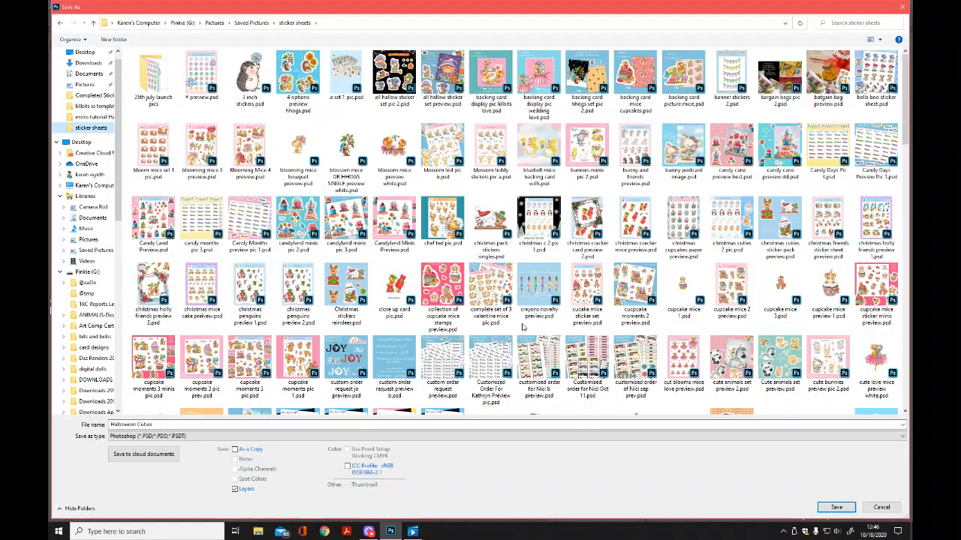
left_click(836, 508)
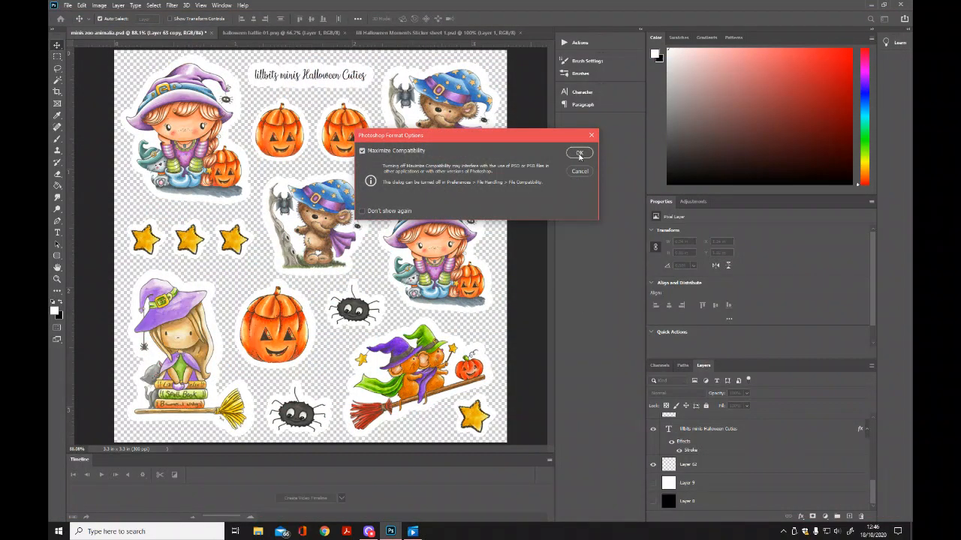
left_click(579, 153)
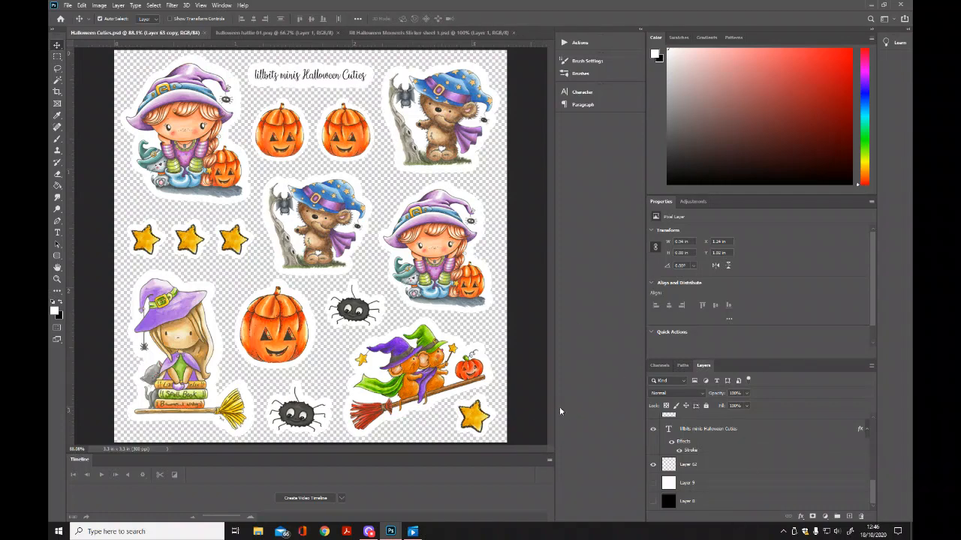
Start saving another copy of the Halloween Cuties sheet with PNG as the file format.
left_click(68, 6)
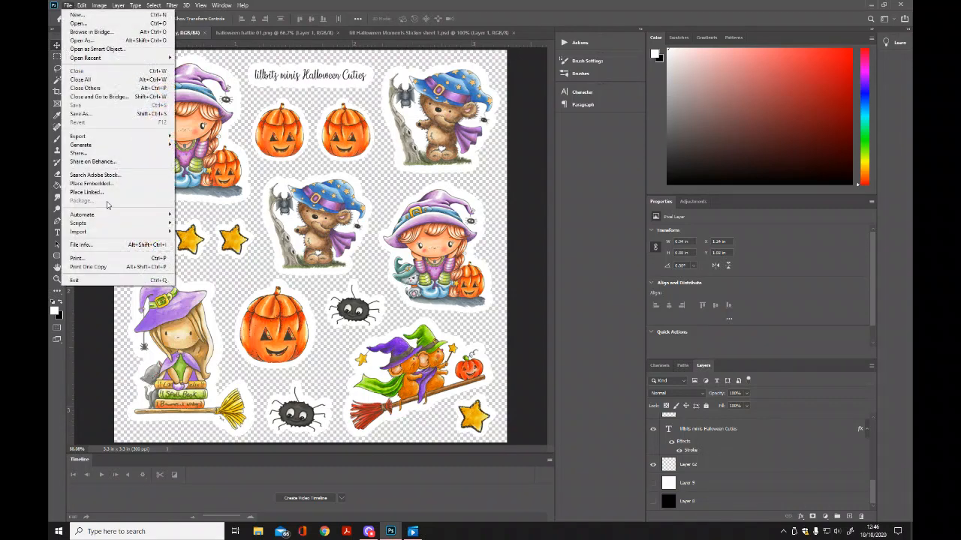
left_click(86, 113)
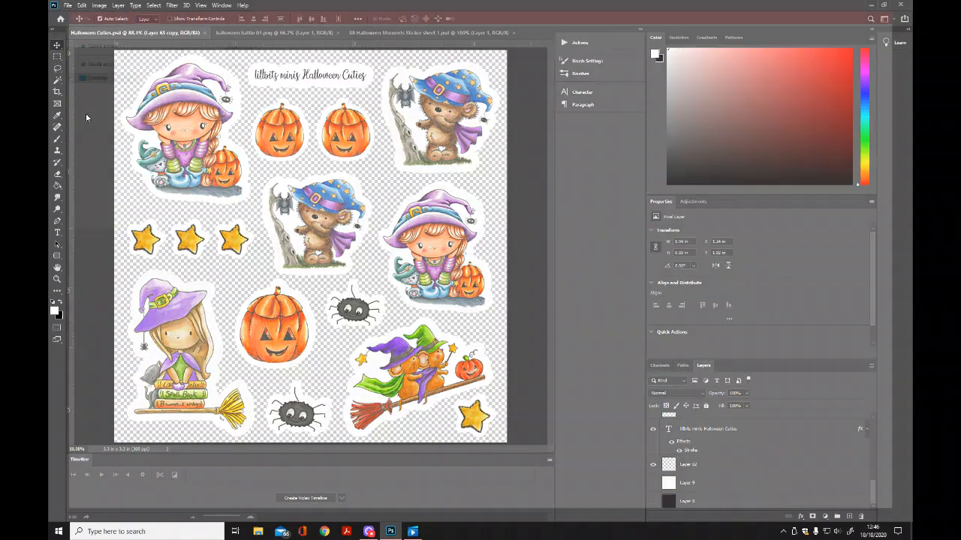
left_click(904, 439)
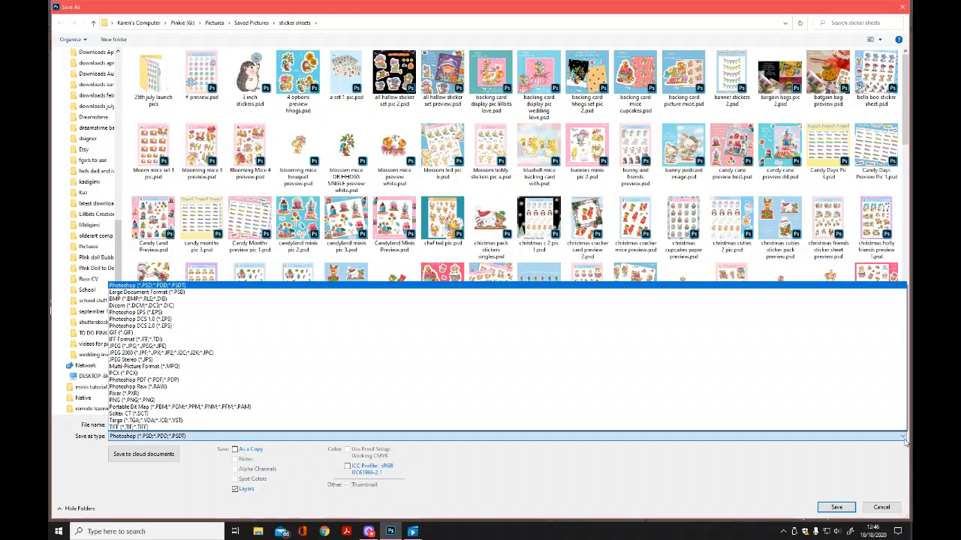
left_click(810, 400)
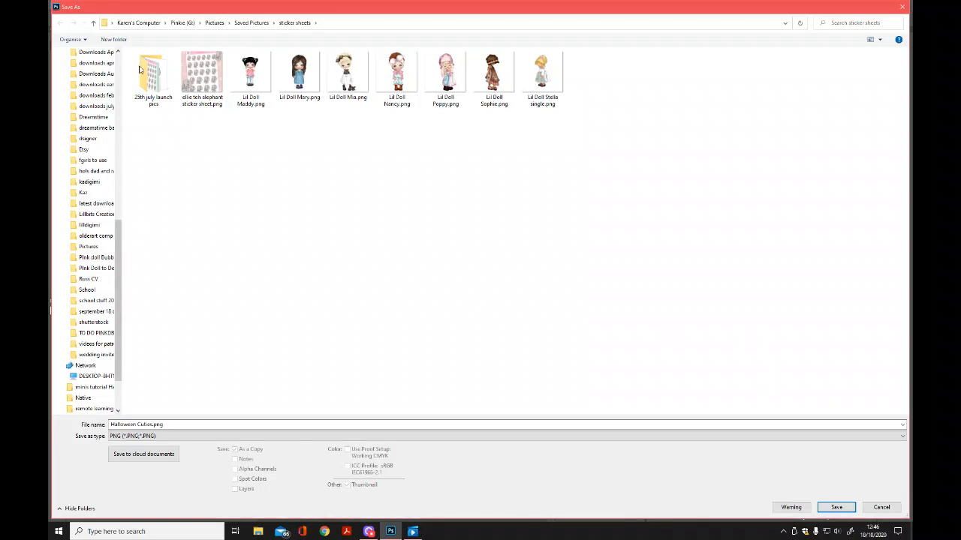
Save the PNG copy in the Completed Sticker sheets for Cricut folder under the name Minis Halloween Cuties.
left_click_drag(118, 267, 114, 98)
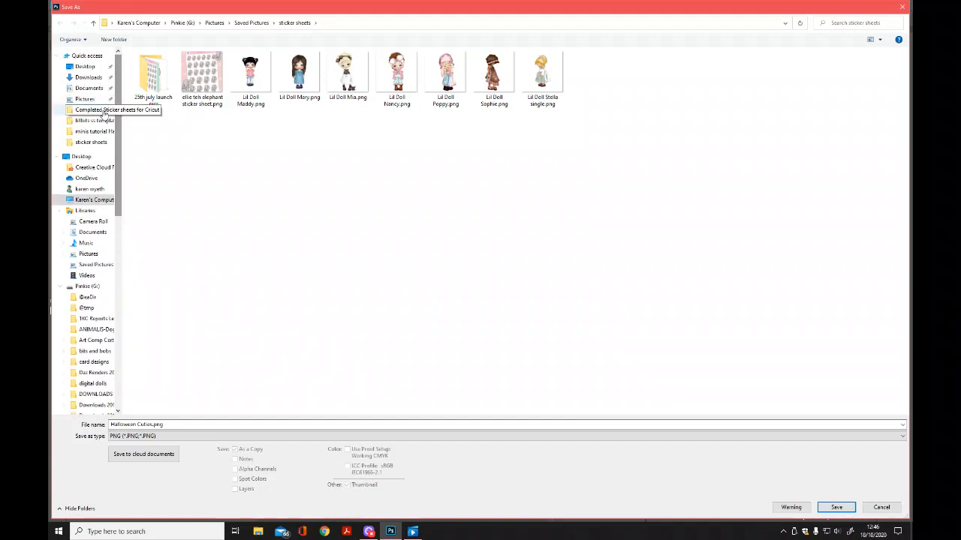
left_click(95, 111)
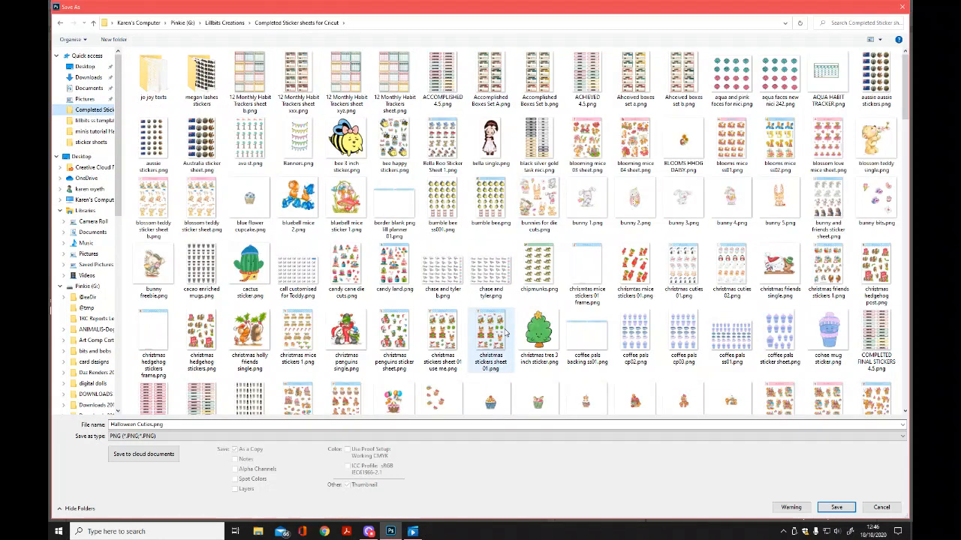
scroll(743, 323, "down", 6)
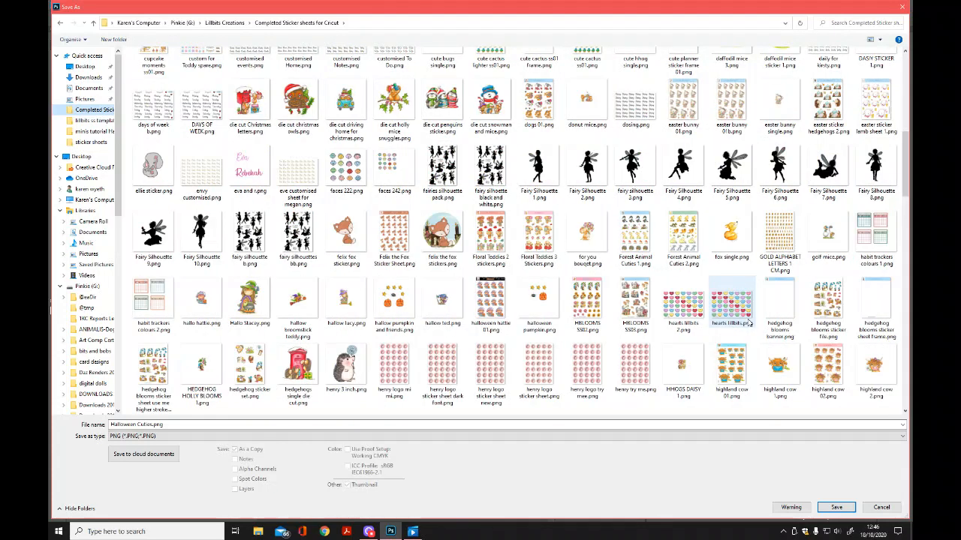
scroll(748, 323, "up", 5)
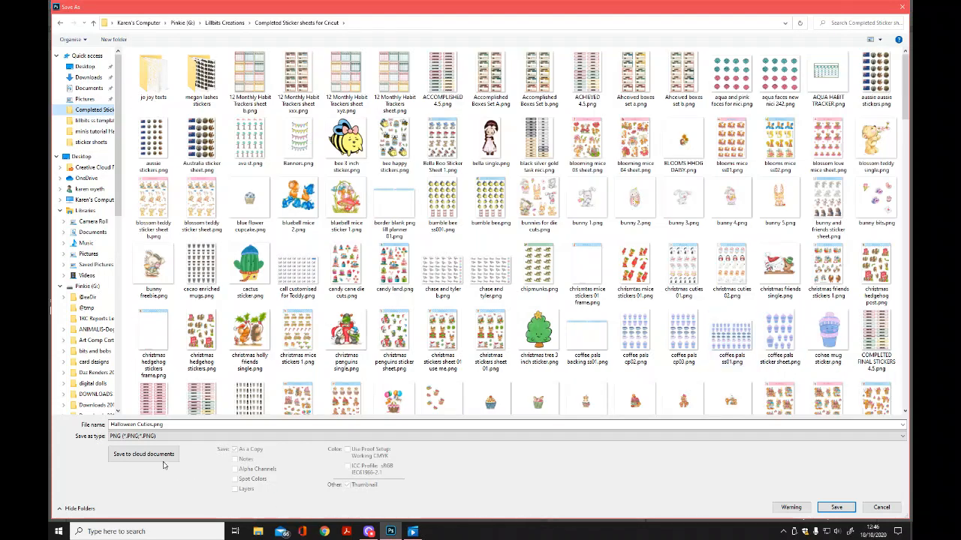
left_click(111, 424)
left_click(113, 425)
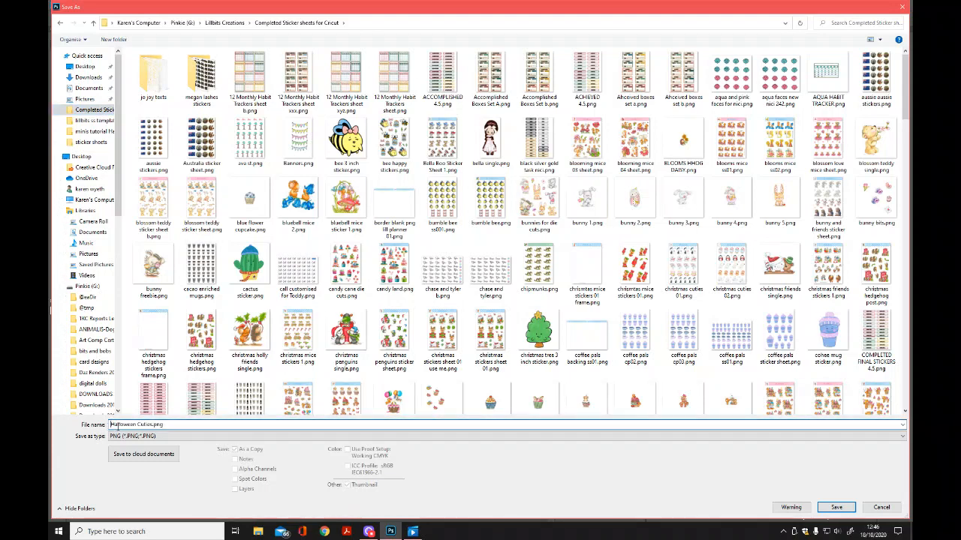
type("Minis")
left_click(836, 508)
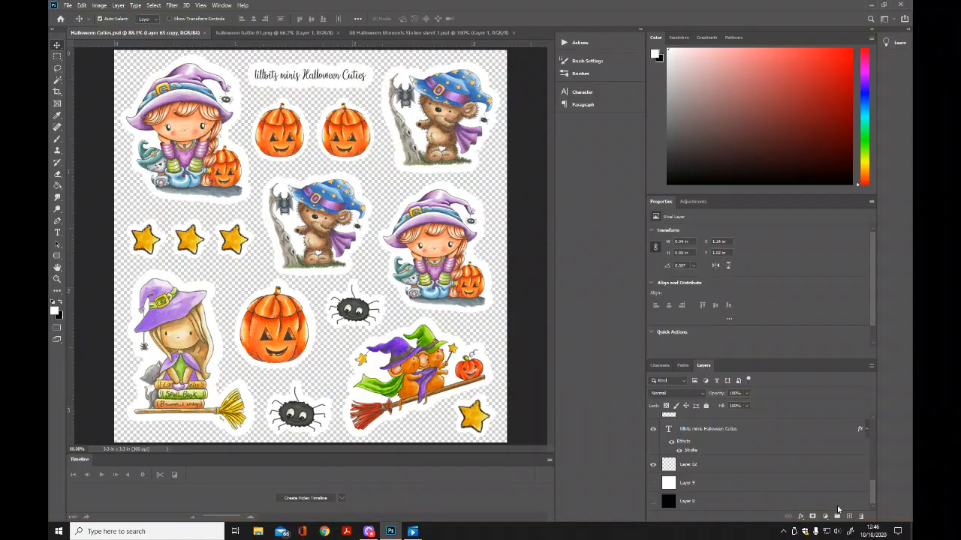
Minimise the open windows to reach the desktop and launch Cricut Design Space.
left_click(547, 160)
left_click(869, 6)
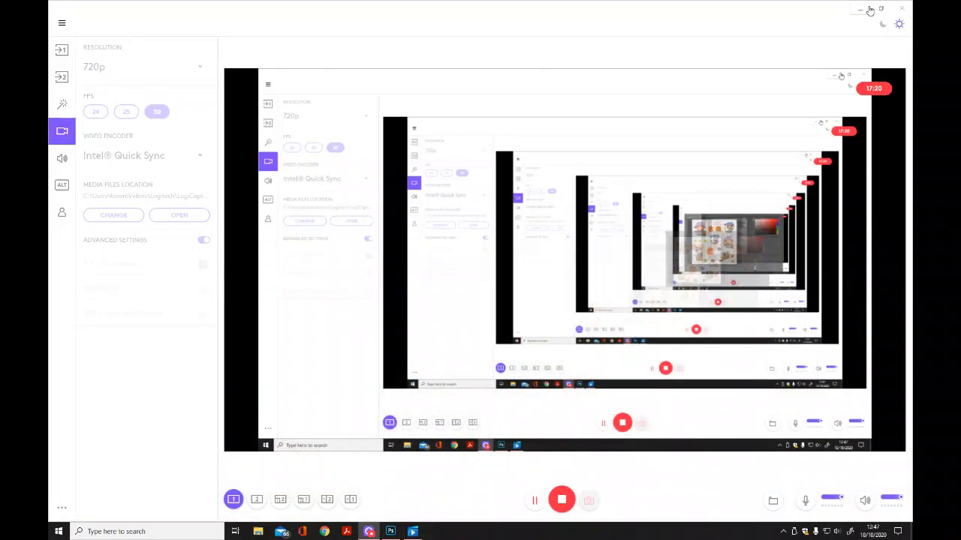
left_click(863, 12)
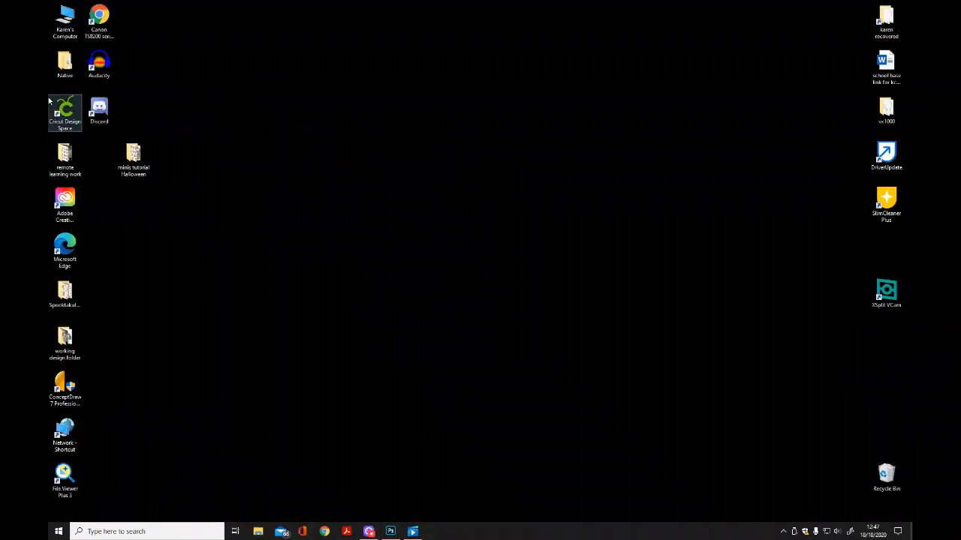
double_click(66, 114)
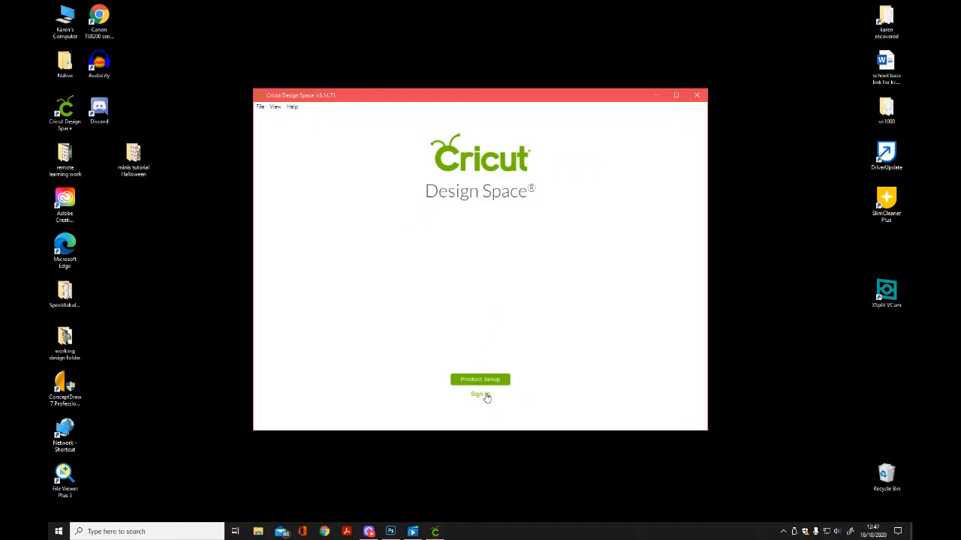
Sign in to Cricut Design Space with the account password and maximise its window.
left_click(480, 395)
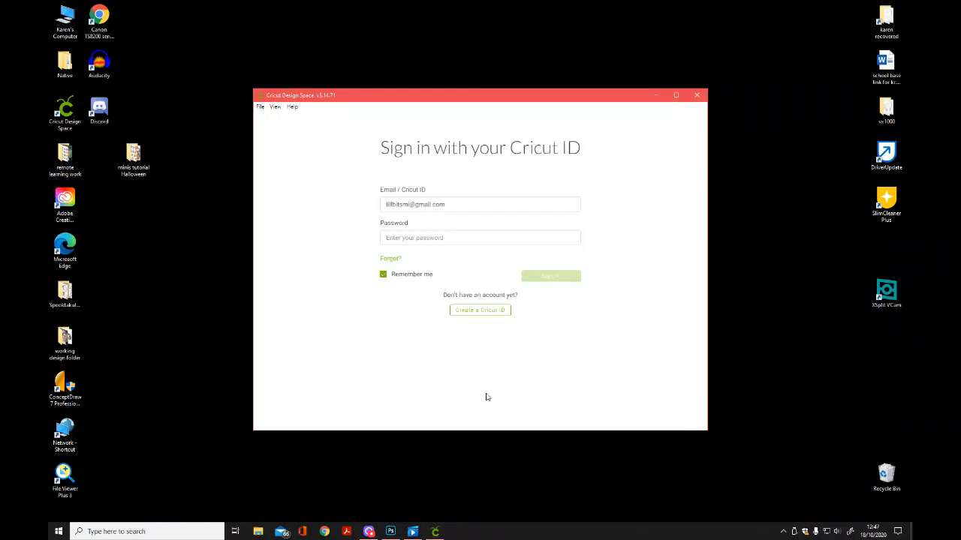
left_click(412, 237)
type("*")
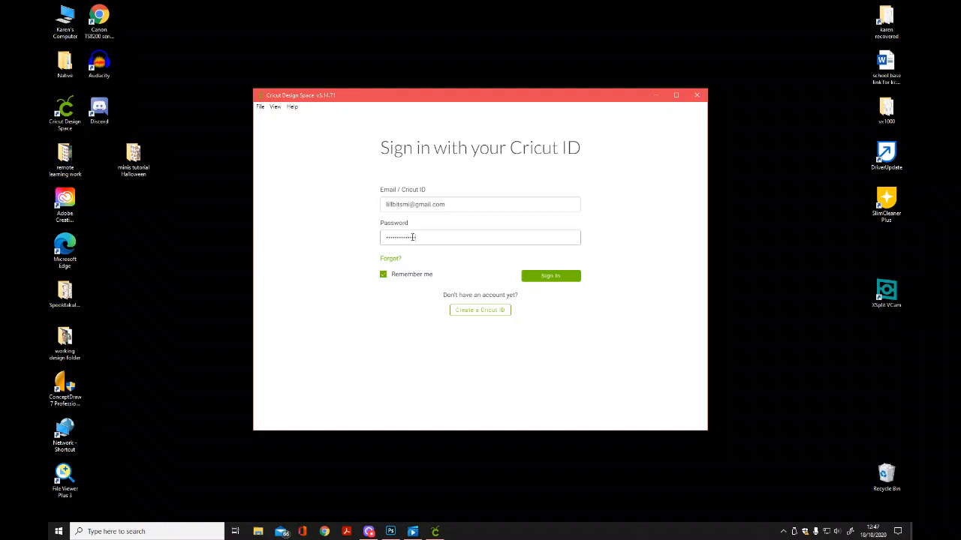
key("Return")
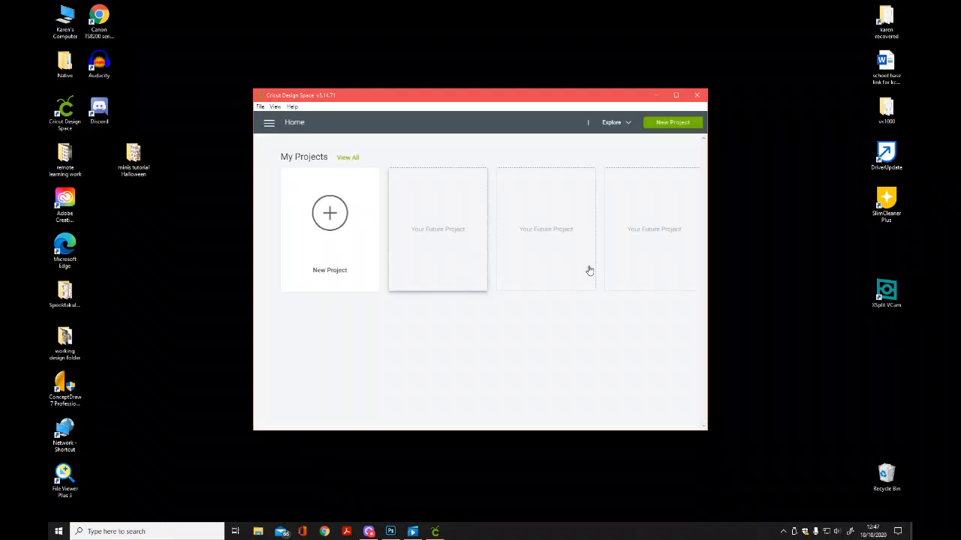
left_click(677, 96)
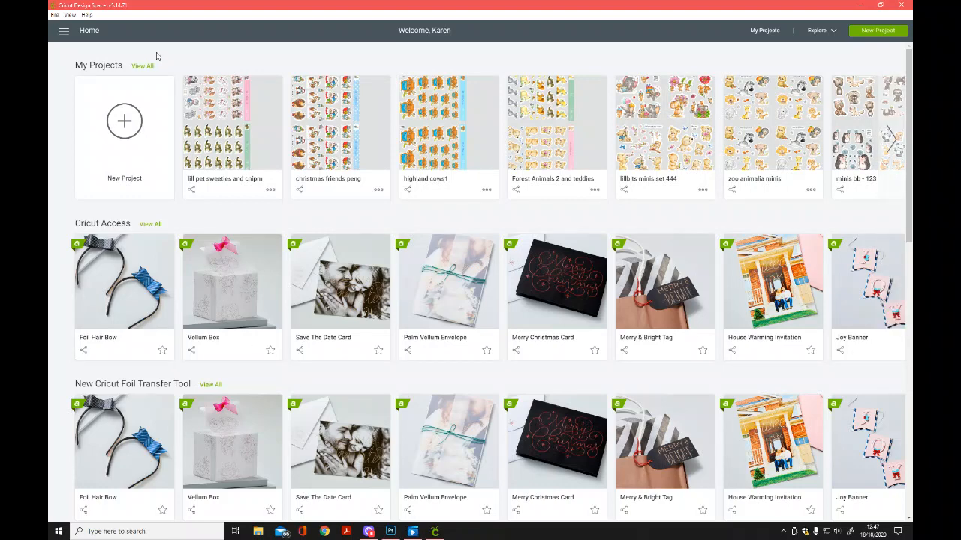
Open the full My Projects list and look through the saved sticker projects.
left_click(142, 66)
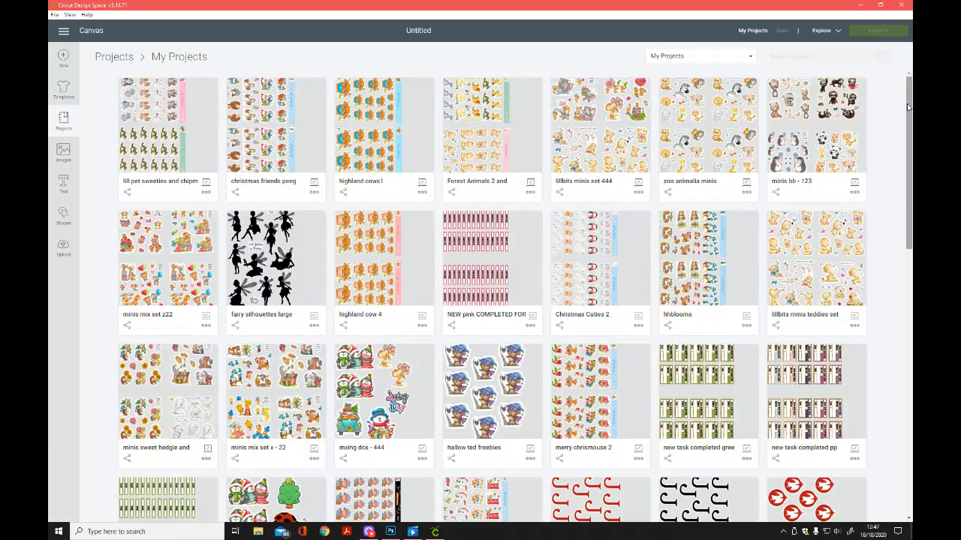
left_click_drag(909, 117, 910, 141)
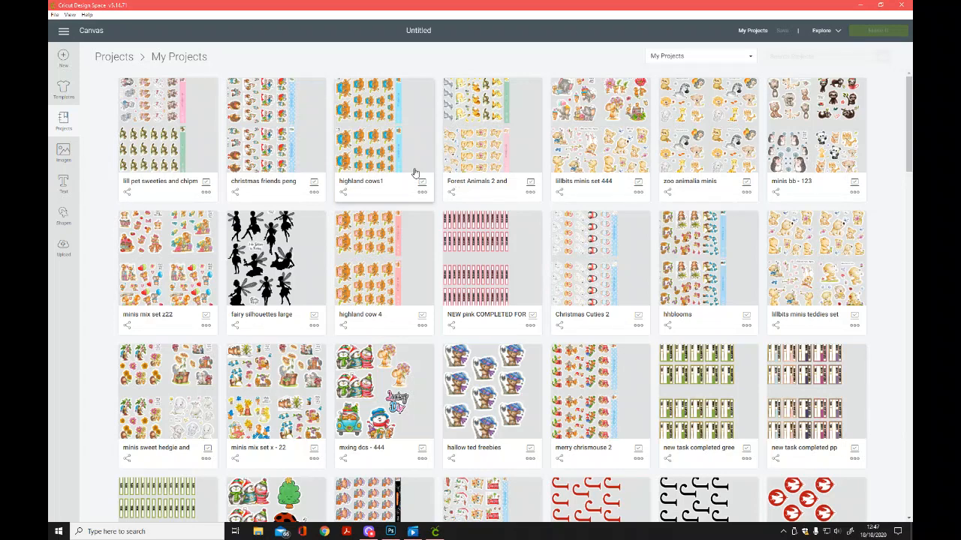
scroll(661, 353, "down", 4)
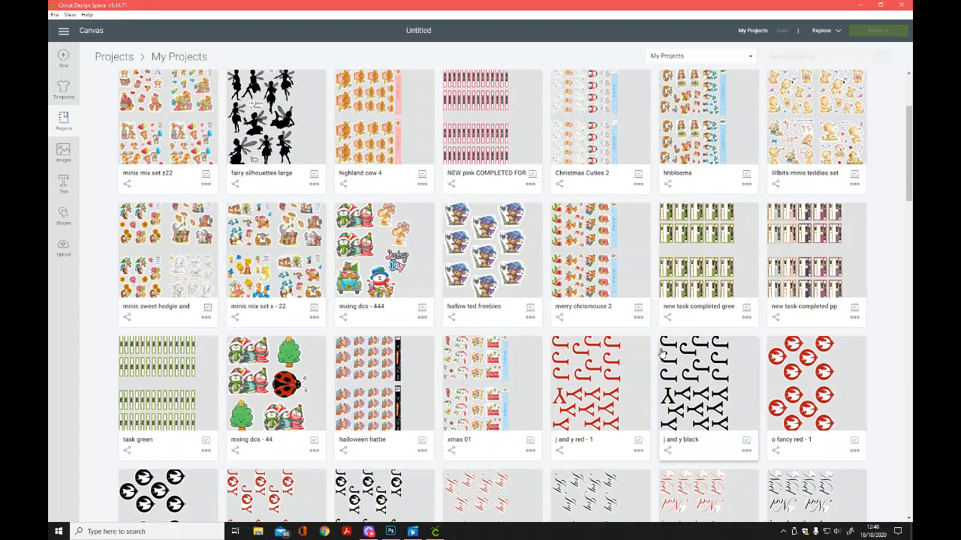
scroll(660, 353, "down", 1)
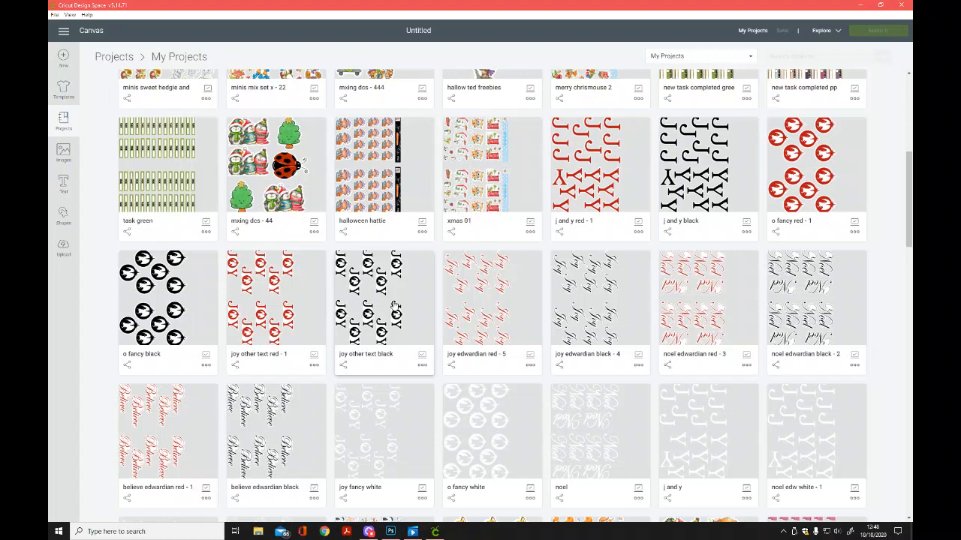
scroll(394, 305, "up", 5)
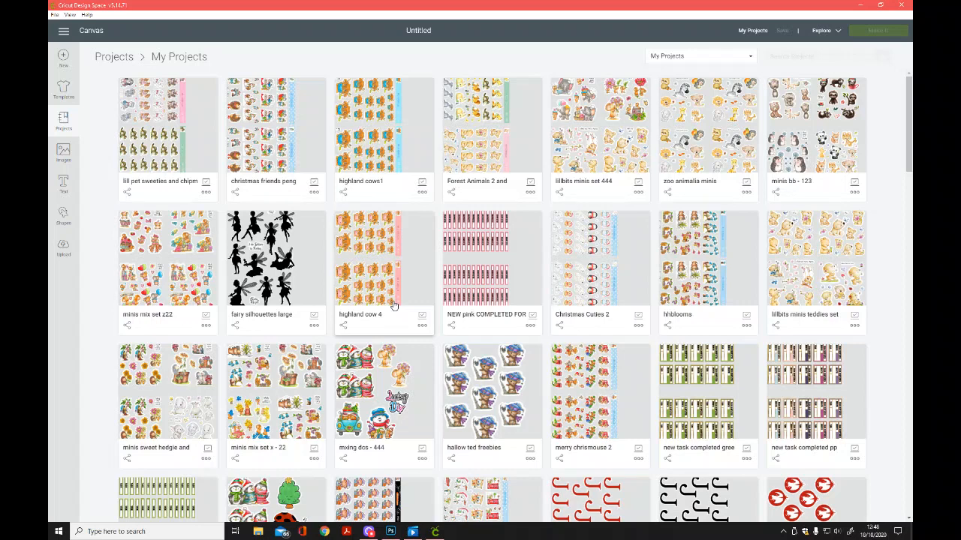
Start a new project and load Minis Halloween Cuties.png from the Completed Sticker sheets for Cricut folder as an image upload.
left_click(65, 66)
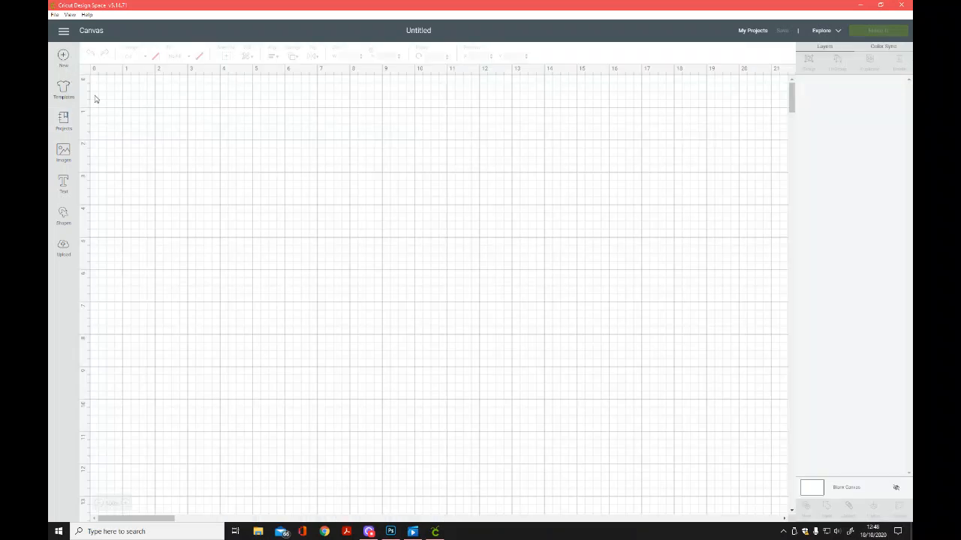
left_click(63, 248)
left_click(63, 248)
left_click(276, 240)
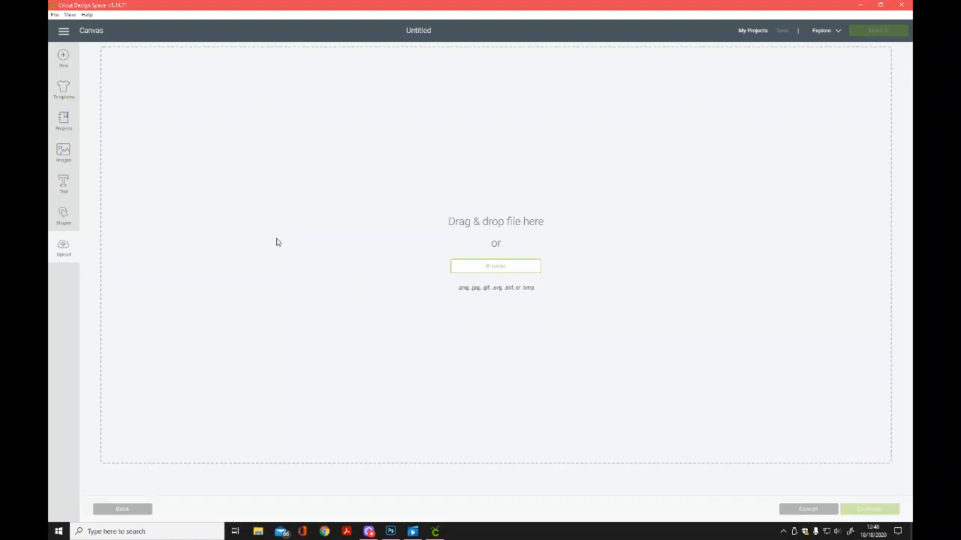
left_click(516, 269)
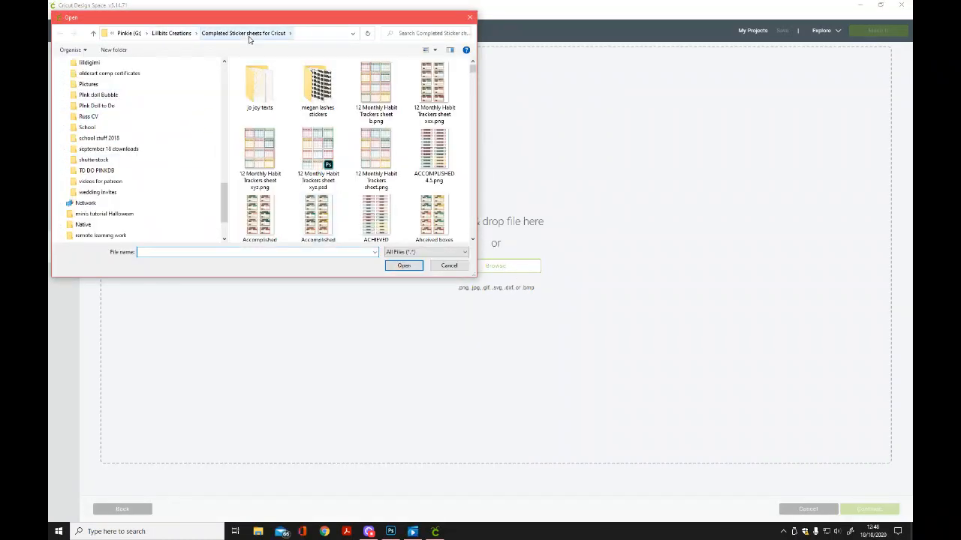
left_click_drag(476, 68, 476, 197)
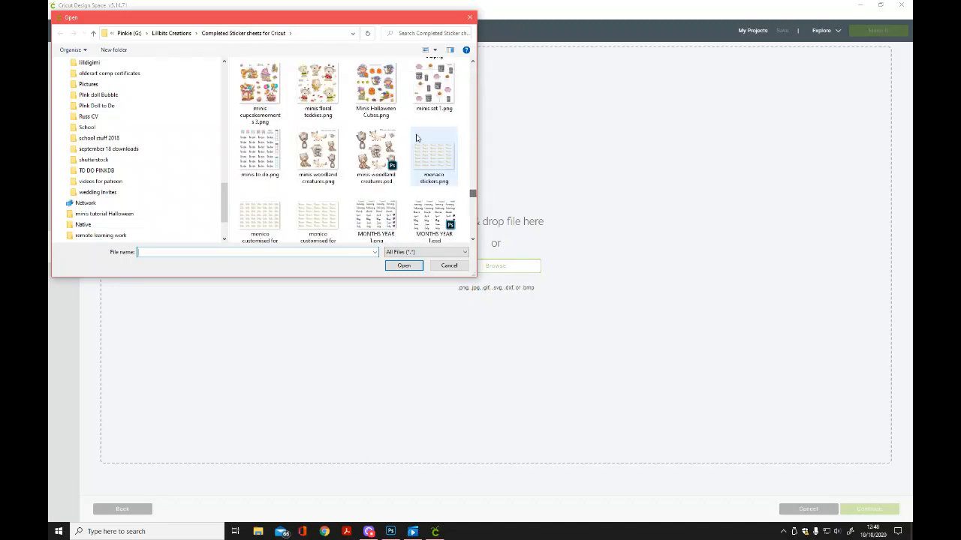
double_click(366, 93)
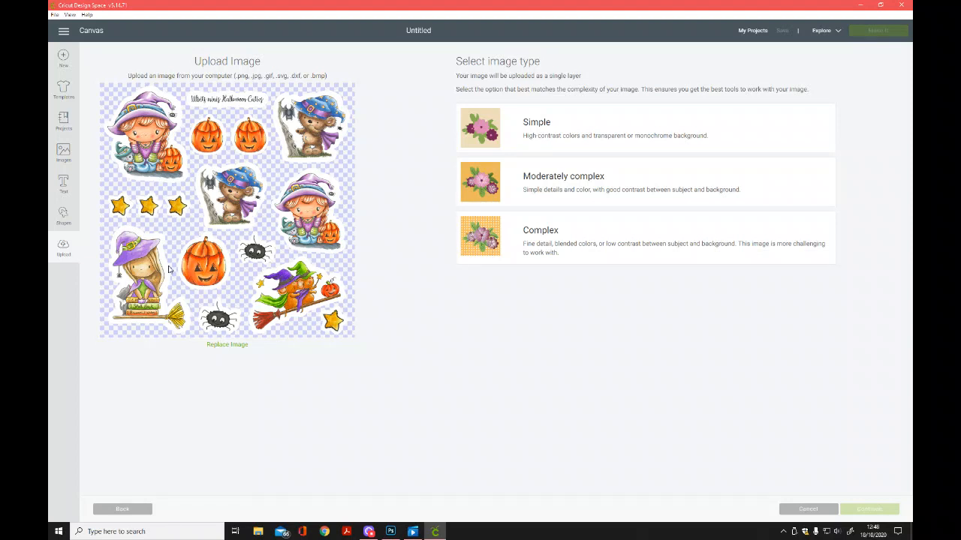
Set the image type to Complex, keep the background as it is, and save the upload as a Print Then Cut image.
left_click(541, 244)
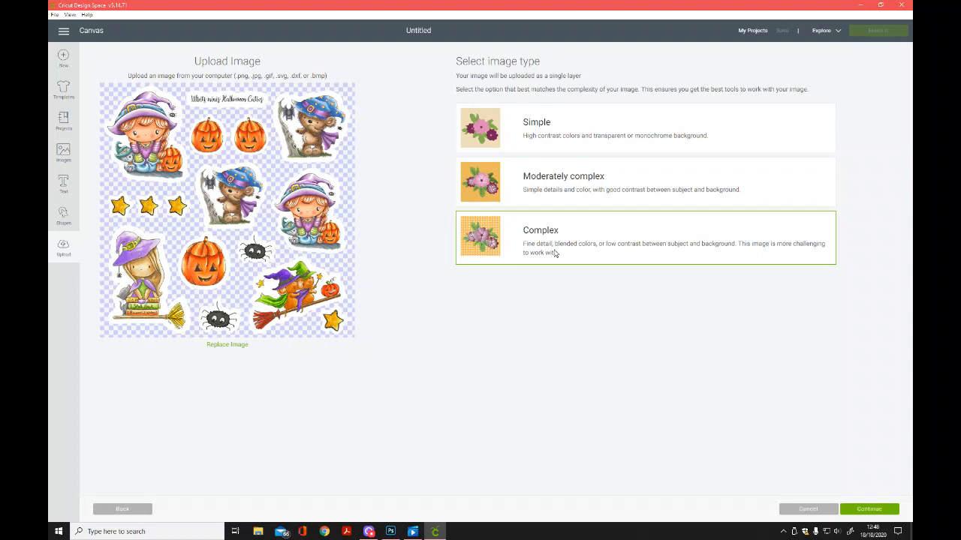
left_click(870, 511)
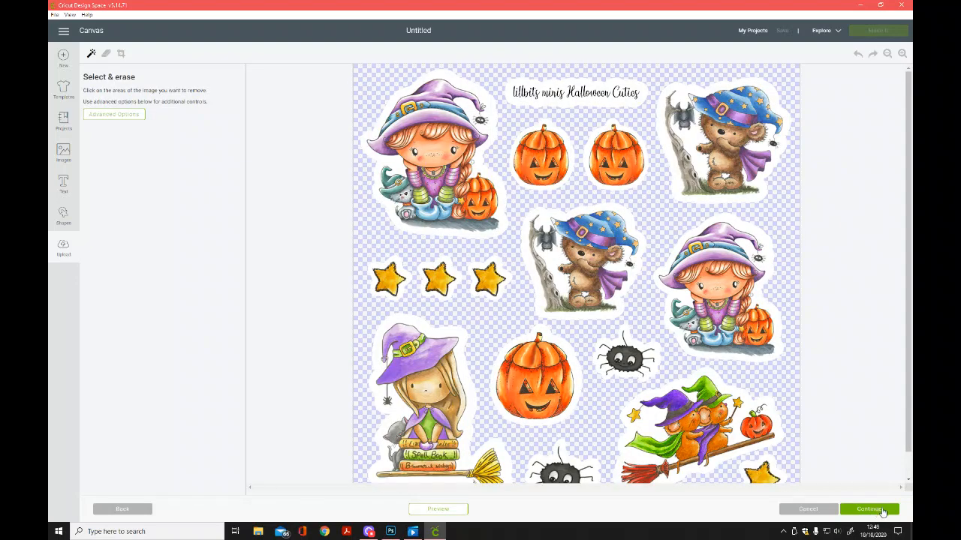
left_click(870, 509)
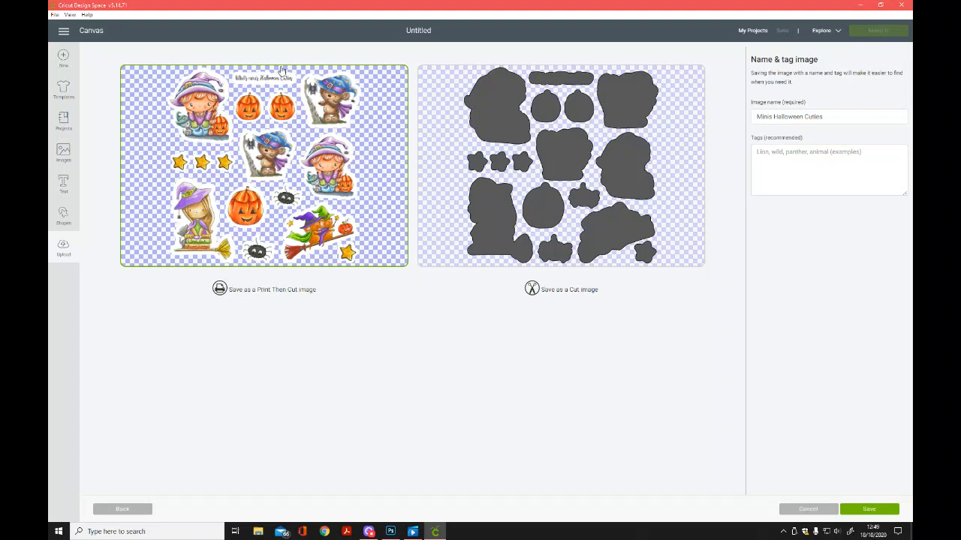
left_click(871, 509)
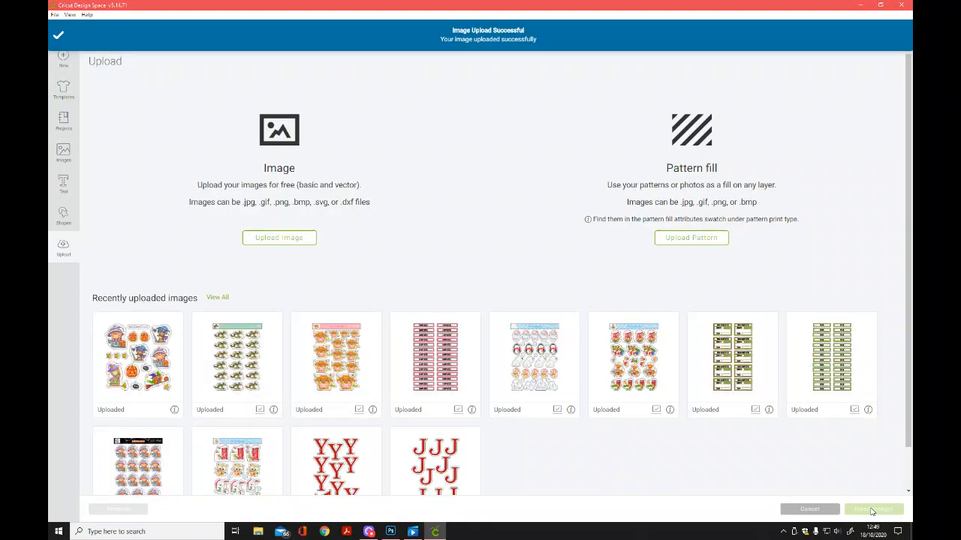
Insert the uploaded Halloween sheet on the canvas, position it near 3 in across and 1 in down, and scale it to about 3.17 in wide.
left_click(147, 351)
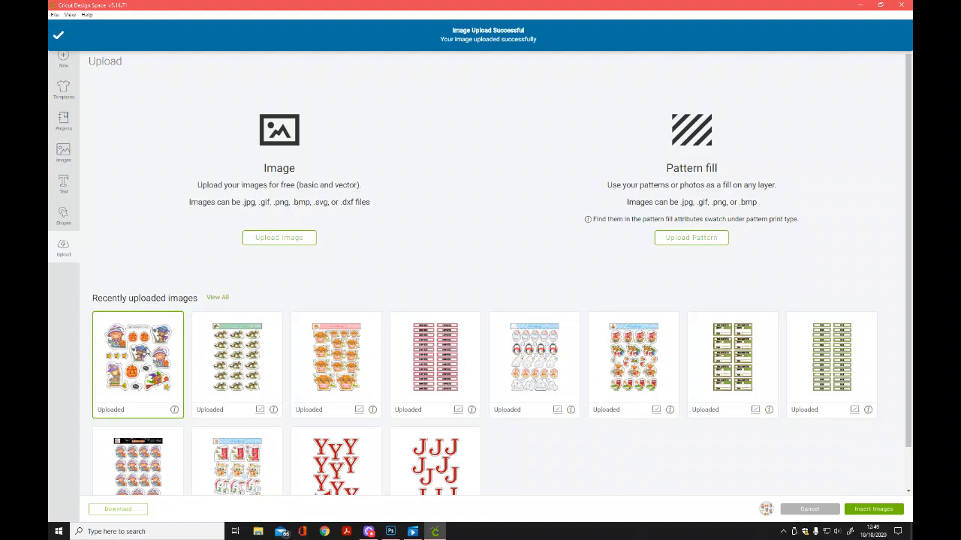
left_click(869, 512)
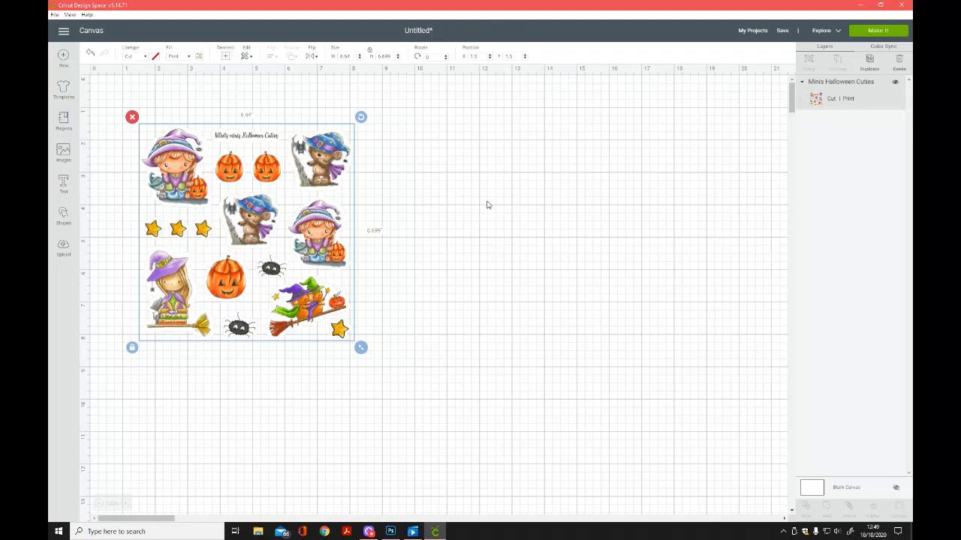
left_click_drag(245, 215, 297, 210)
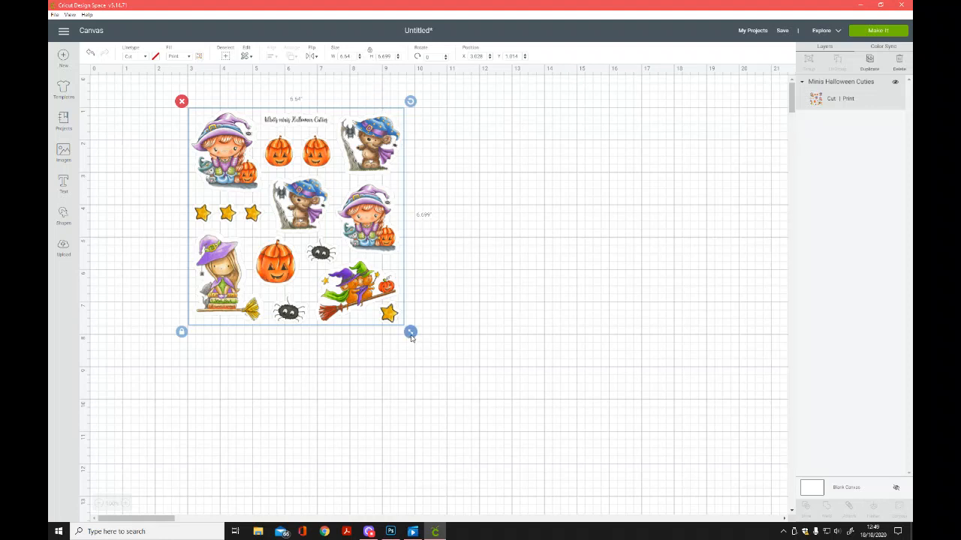
left_click_drag(411, 338, 295, 223)
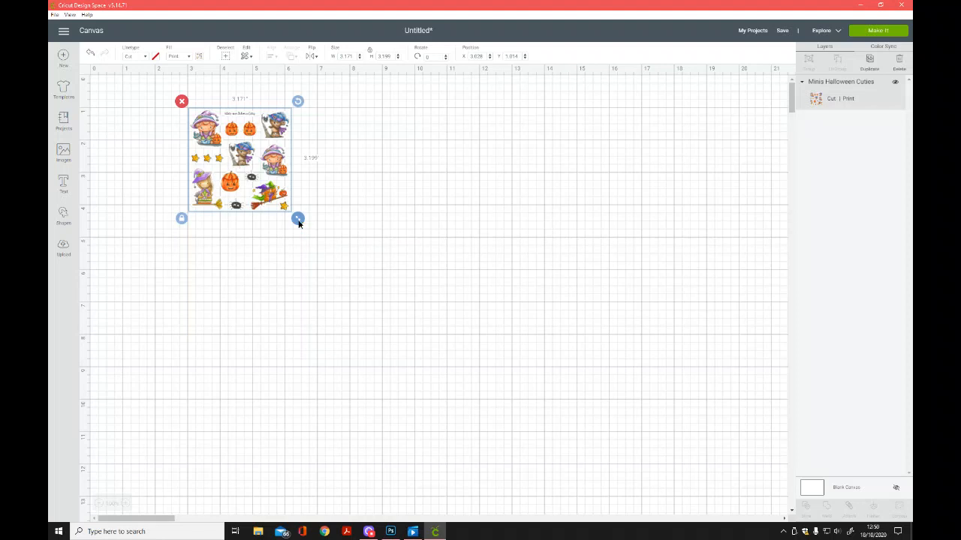
Move the Halloween sheet to 1 in across, scale it to about 3.2 in wide, and place a duplicate beside it at about 4.76 in across.
left_click_drag(298, 223, 213, 197)
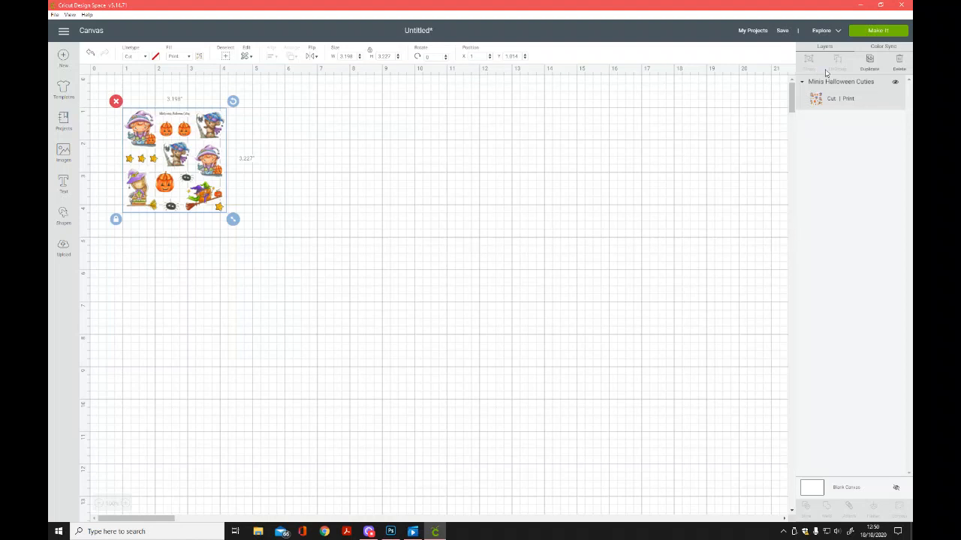
left_click(870, 61)
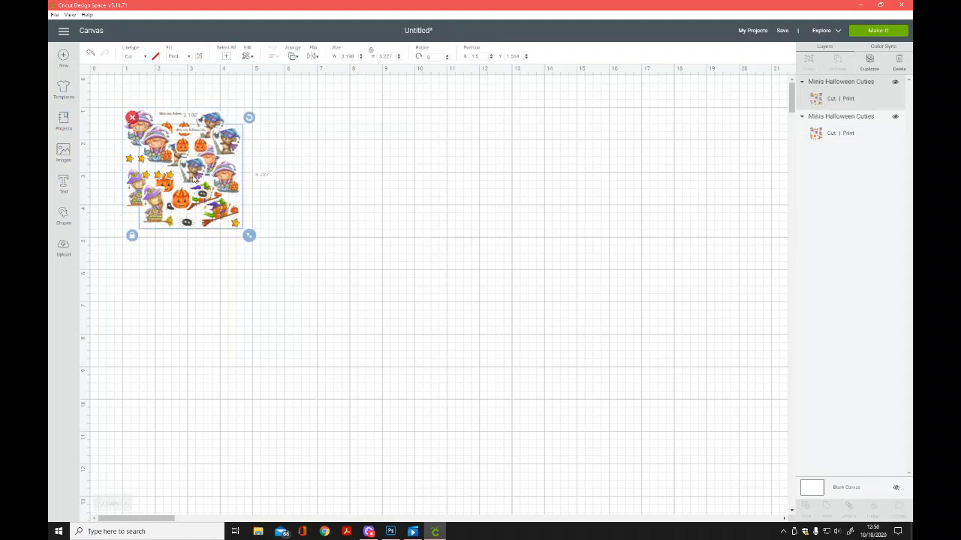
left_click_drag(196, 170, 303, 159)
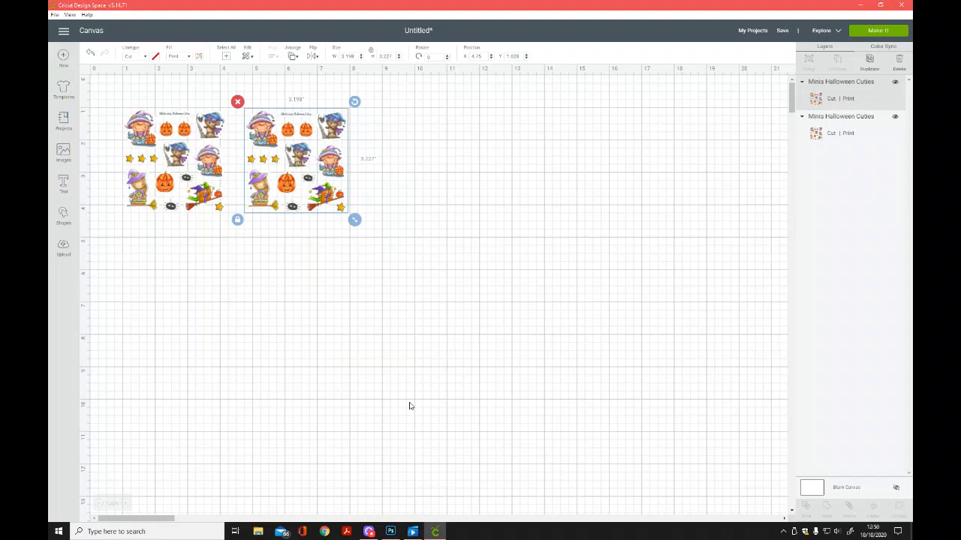
left_click_drag(256, 196, 257, 197)
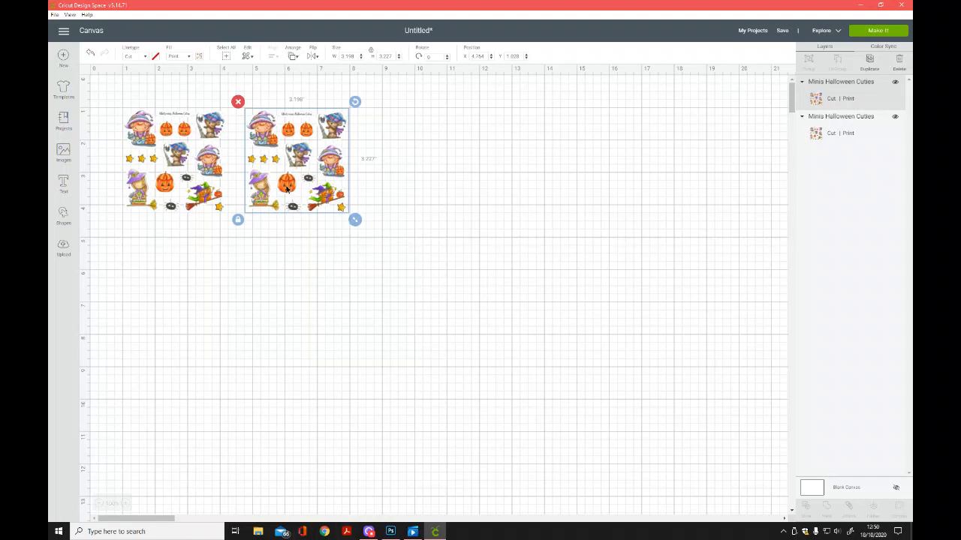
left_click_drag(287, 189, 287, 189)
Shift the duplicate sheet toward the original and check that the pair spans about 6.85 in.
left_click_drag(391, 249, 136, 111)
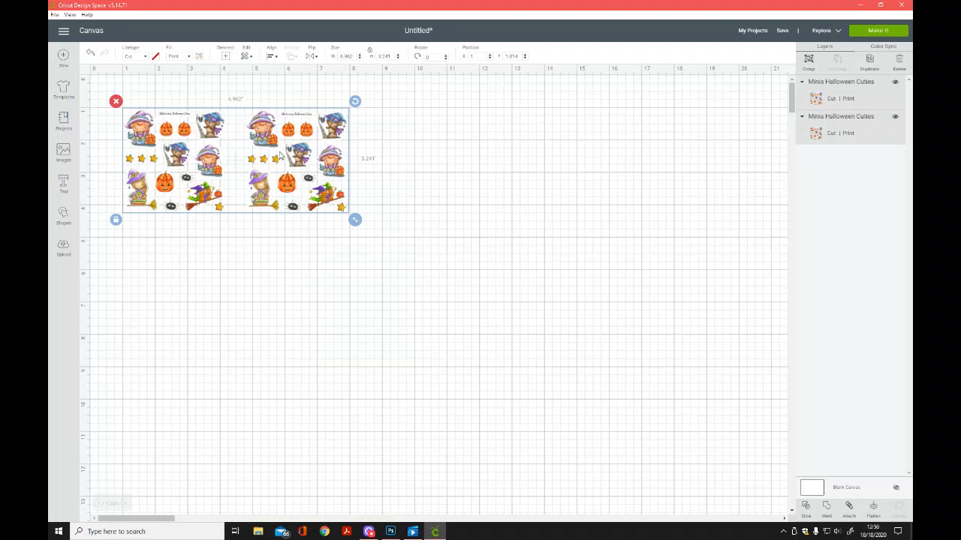
left_click(472, 263)
left_click(333, 196)
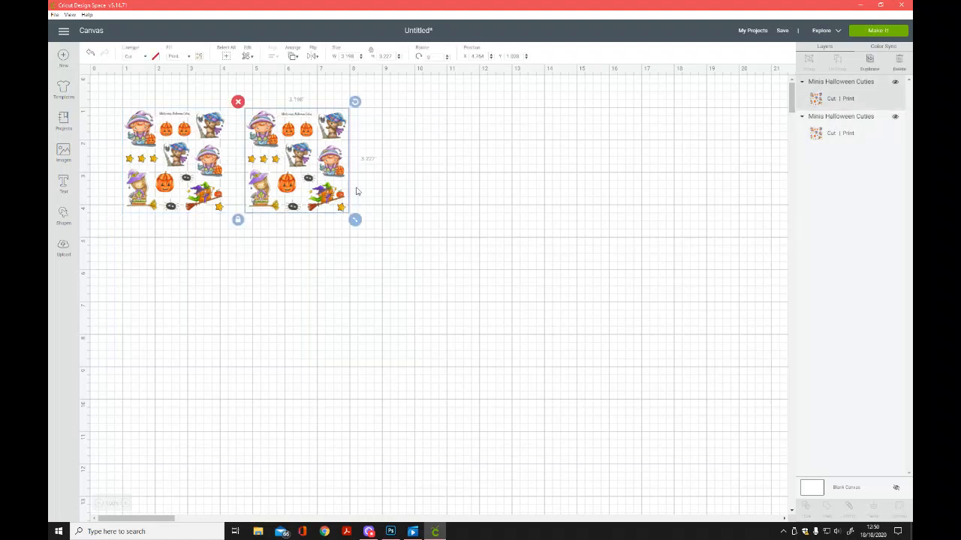
left_click_drag(332, 197, 329, 196)
left_click(454, 279)
left_click_drag(420, 283, 146, 108)
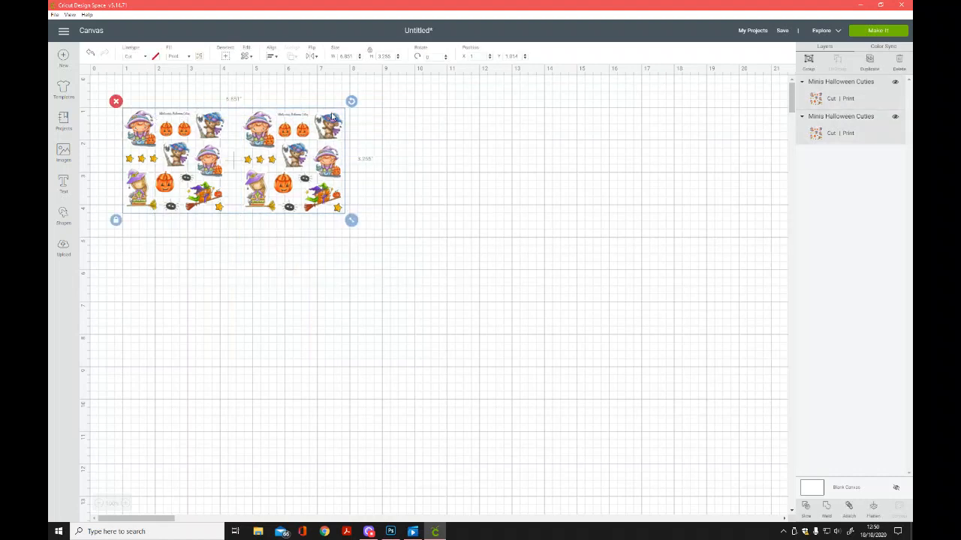
Fine-tune the gap between the two sheets, keeping them level, until the pair spans about 6.73 in.
left_click(366, 247)
left_click_drag(334, 206, 323, 201)
left_click(457, 287)
left_click_drag(404, 320, 172, 100)
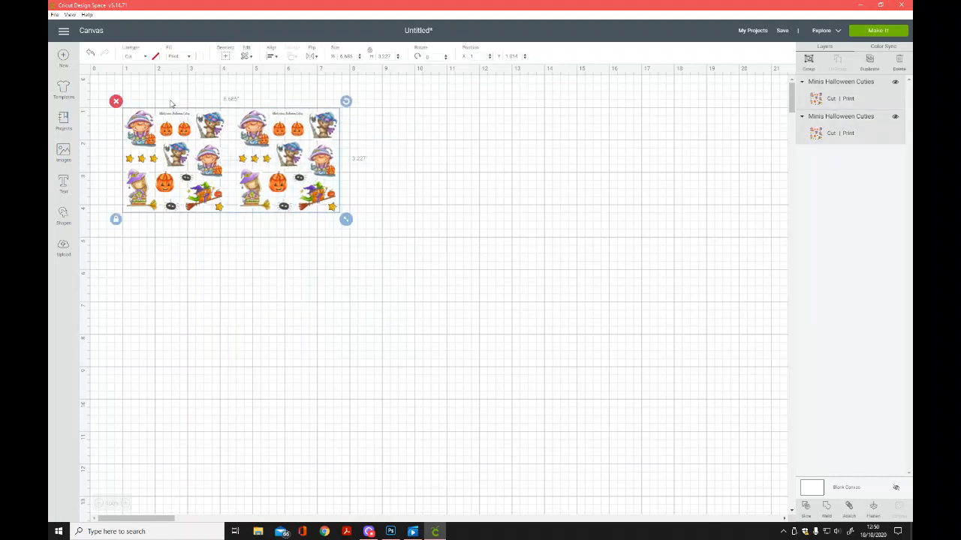
left_click(441, 240)
left_click(327, 174)
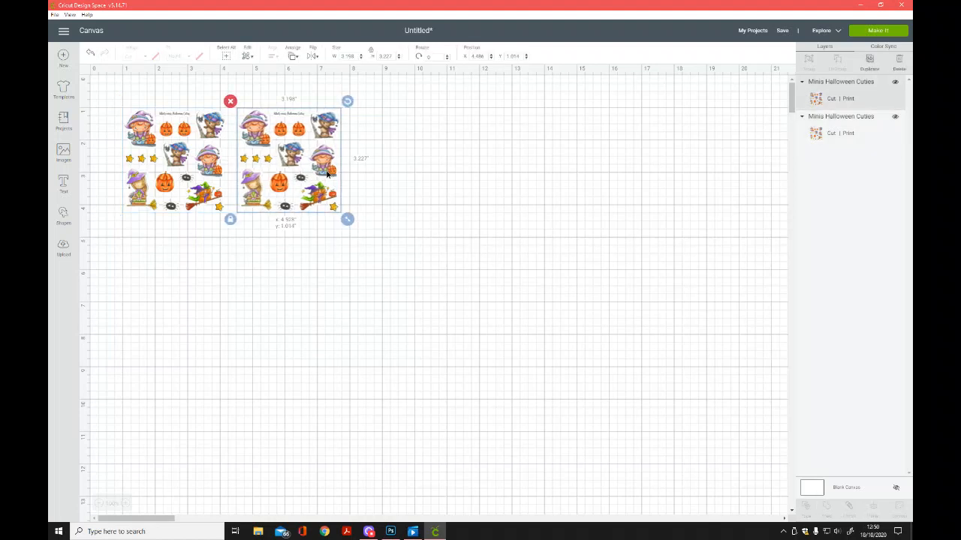
left_click(431, 228)
left_click_drag(418, 300, 173, 119)
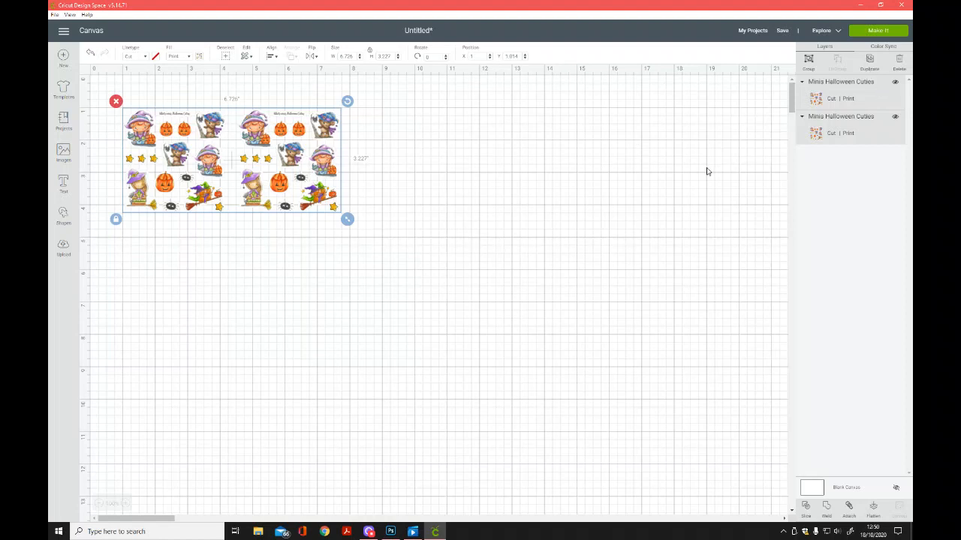
Duplicate the pair of sheets and place the copies directly below, forming a two-by-two block about 6.99 in tall.
left_click_drag(397, 261, 131, 120)
left_click(869, 60)
left_click_drag(339, 150, 327, 244)
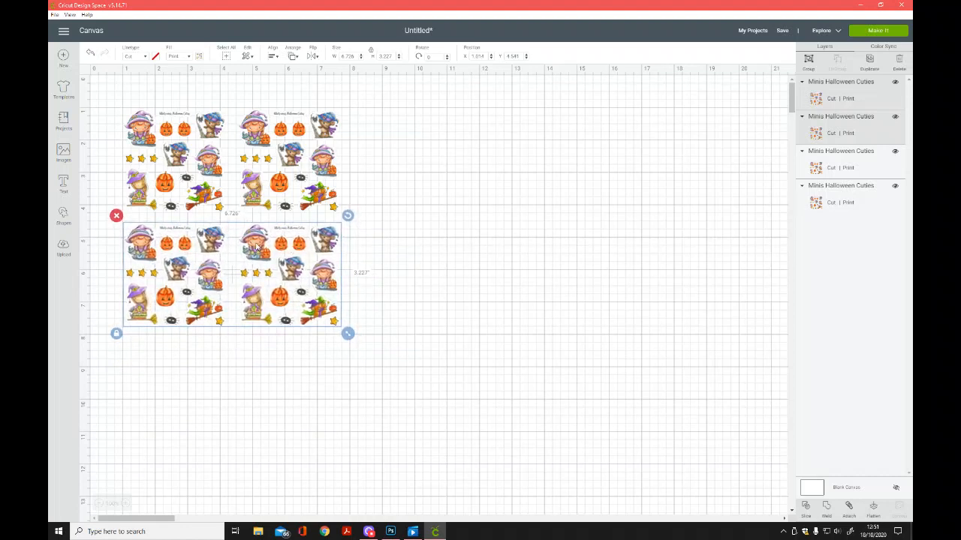
left_click_drag(258, 247, 259, 254)
left_click(414, 365)
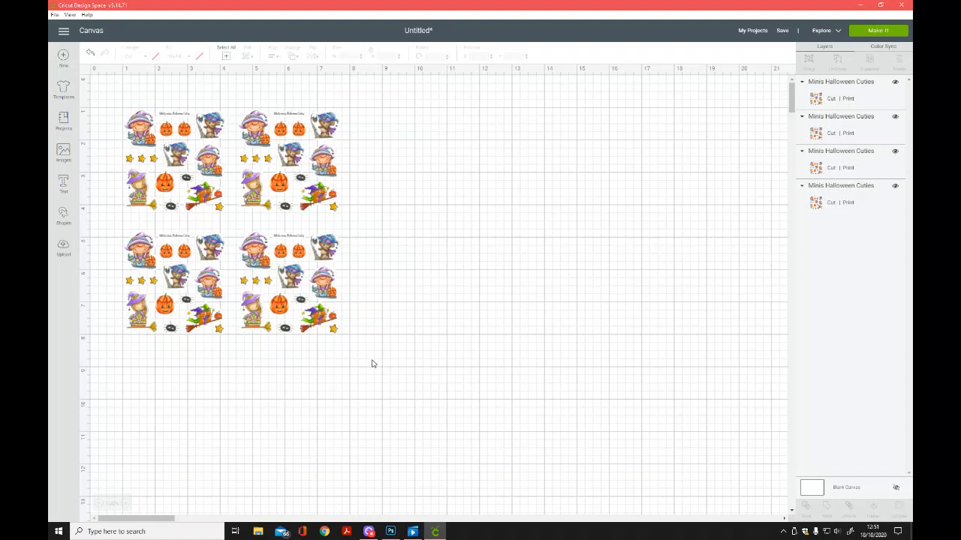
Attach all four sheets together and save the project as Minis Halloween Cuties.
left_click_drag(376, 368, 108, 96)
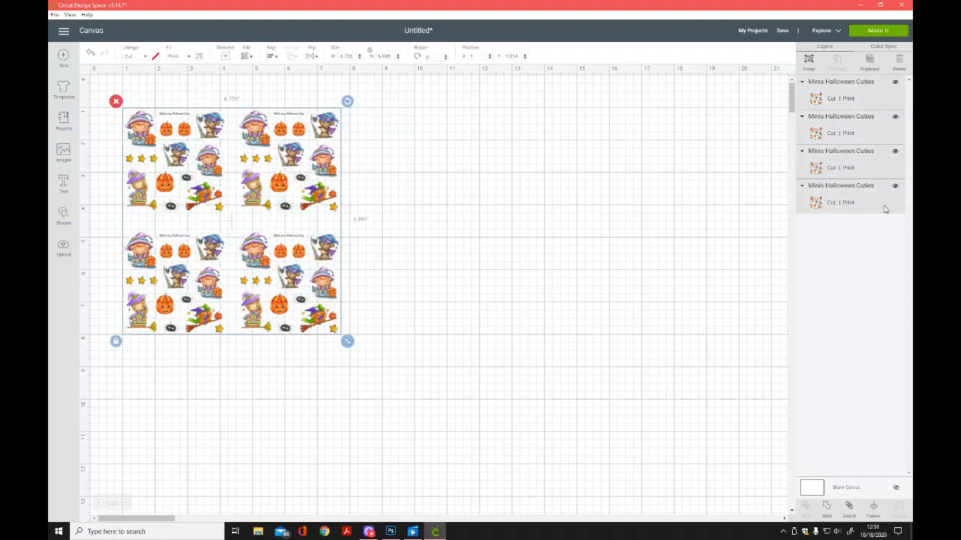
left_click(853, 509)
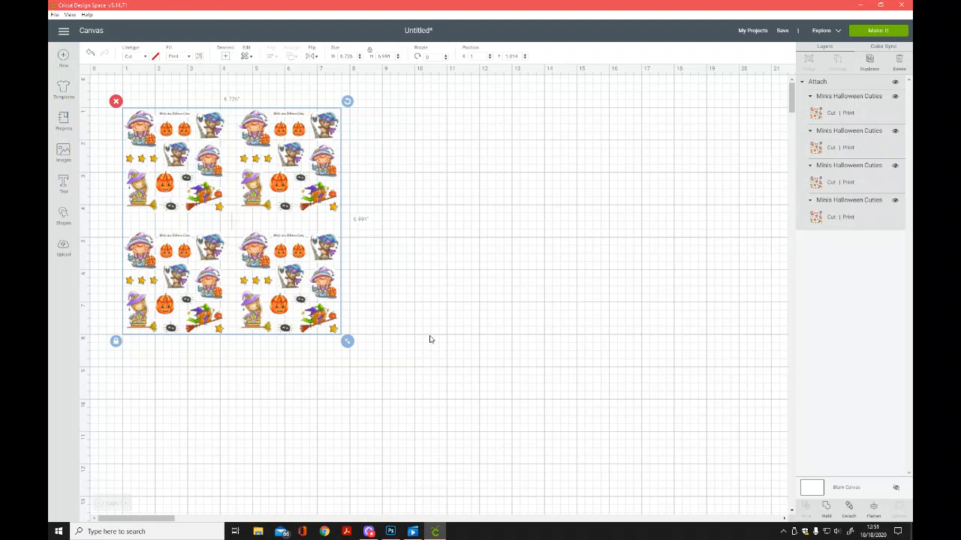
left_click(782, 30)
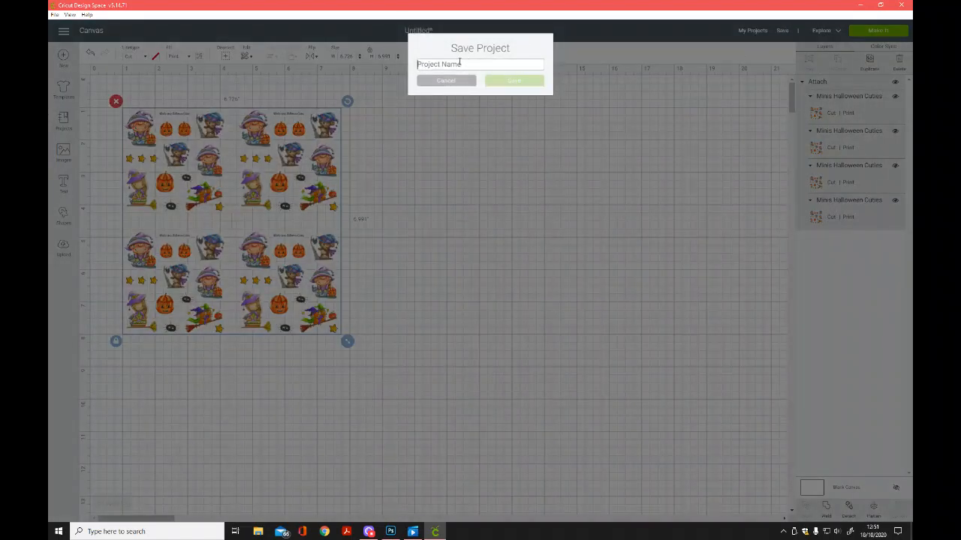
type("Minis Halloween Cuties")
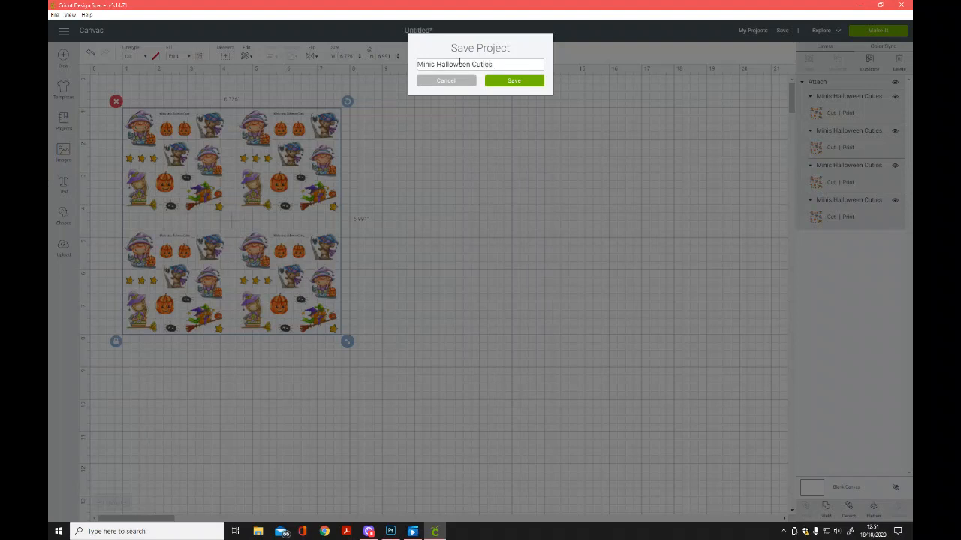
left_click(526, 82)
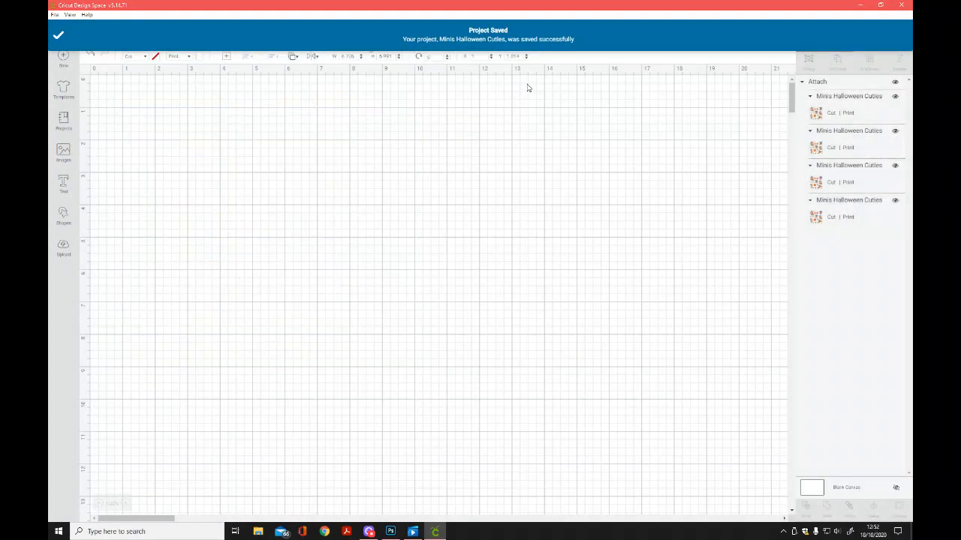
Send the attached Halloween sheets to Make It to prepare the Print Then Cut mat.
left_click_drag(410, 386, 187, 118)
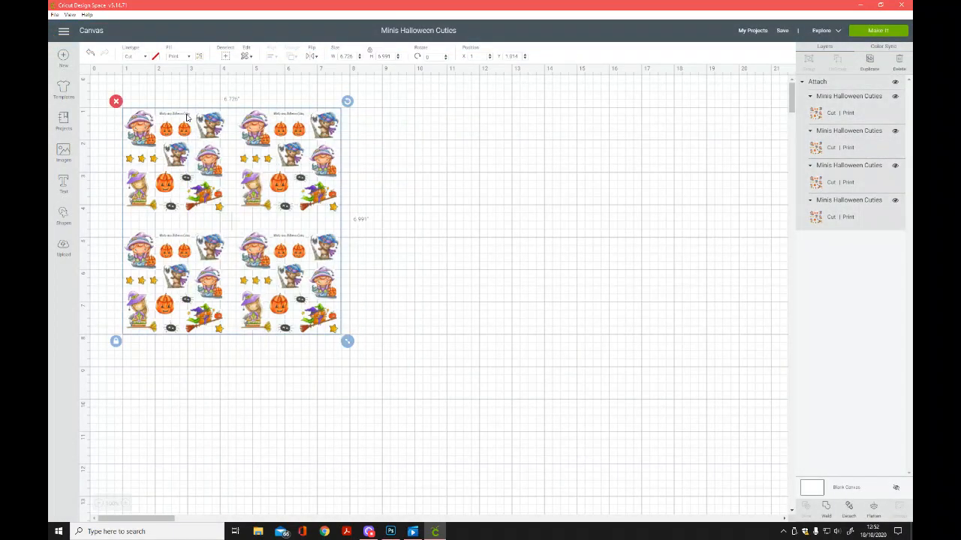
left_click(890, 33)
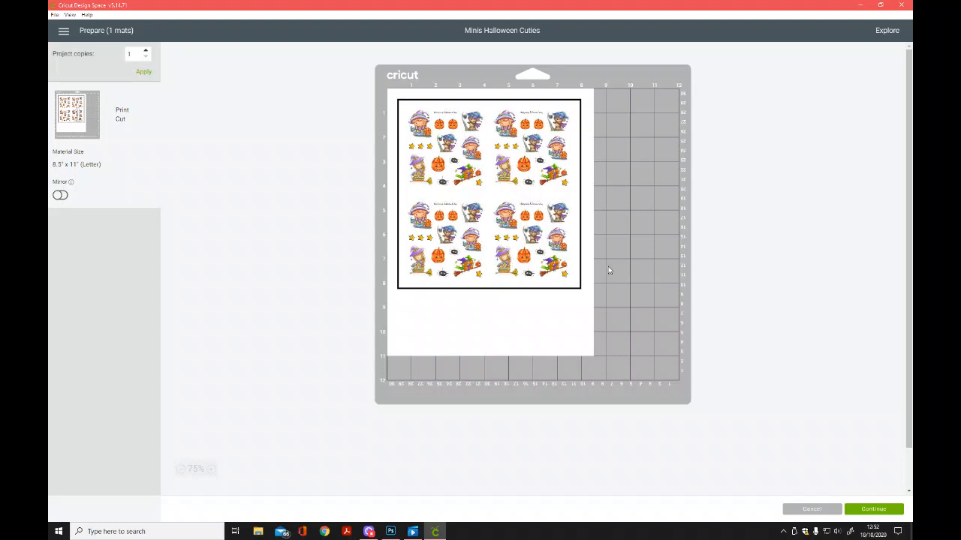
left_click(368, 532)
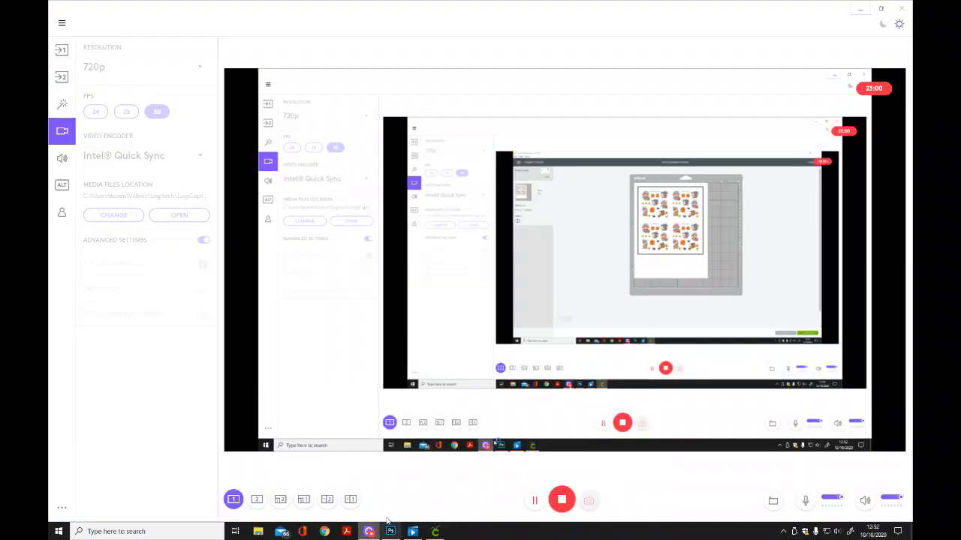